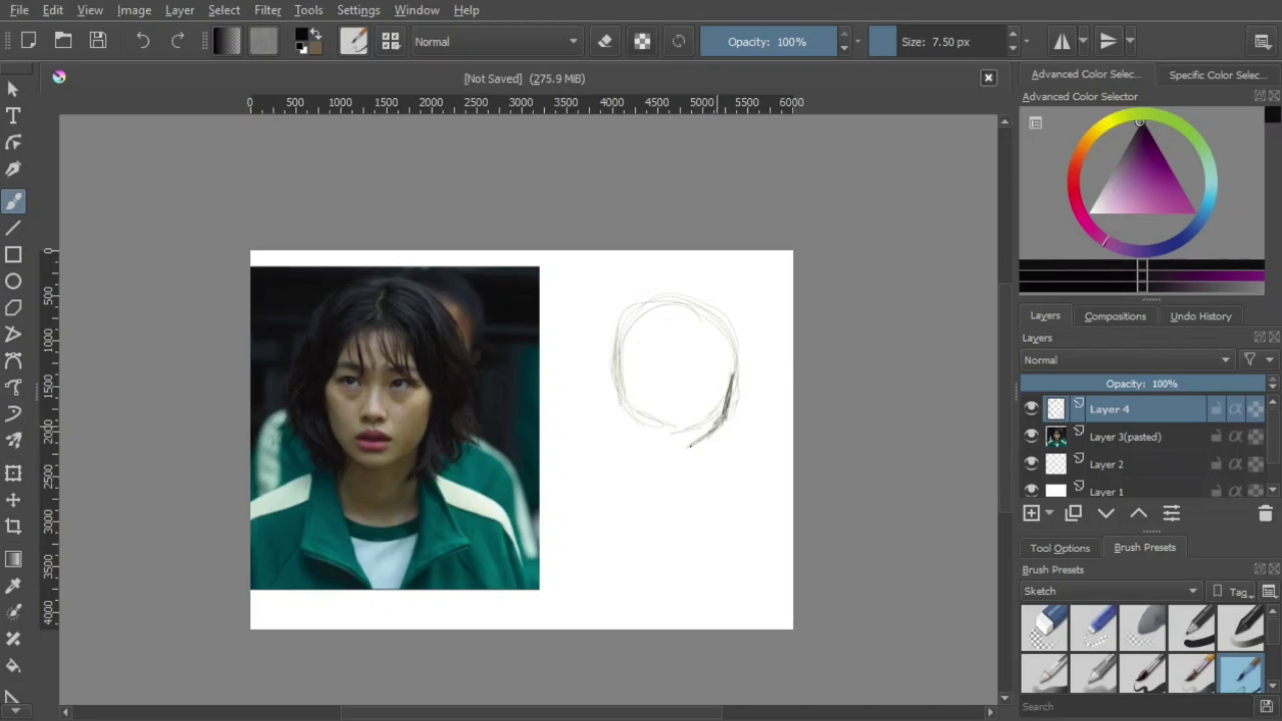
# Sketch the jaw and chin below the head circle and the outer hair contour over the head's upper right
pyautogui.moveTo(626, 417)
pyautogui.mouseDown()
pyautogui.moveTo(651, 444)
pyautogui.moveTo(621, 399)
pyautogui.mouseUp()
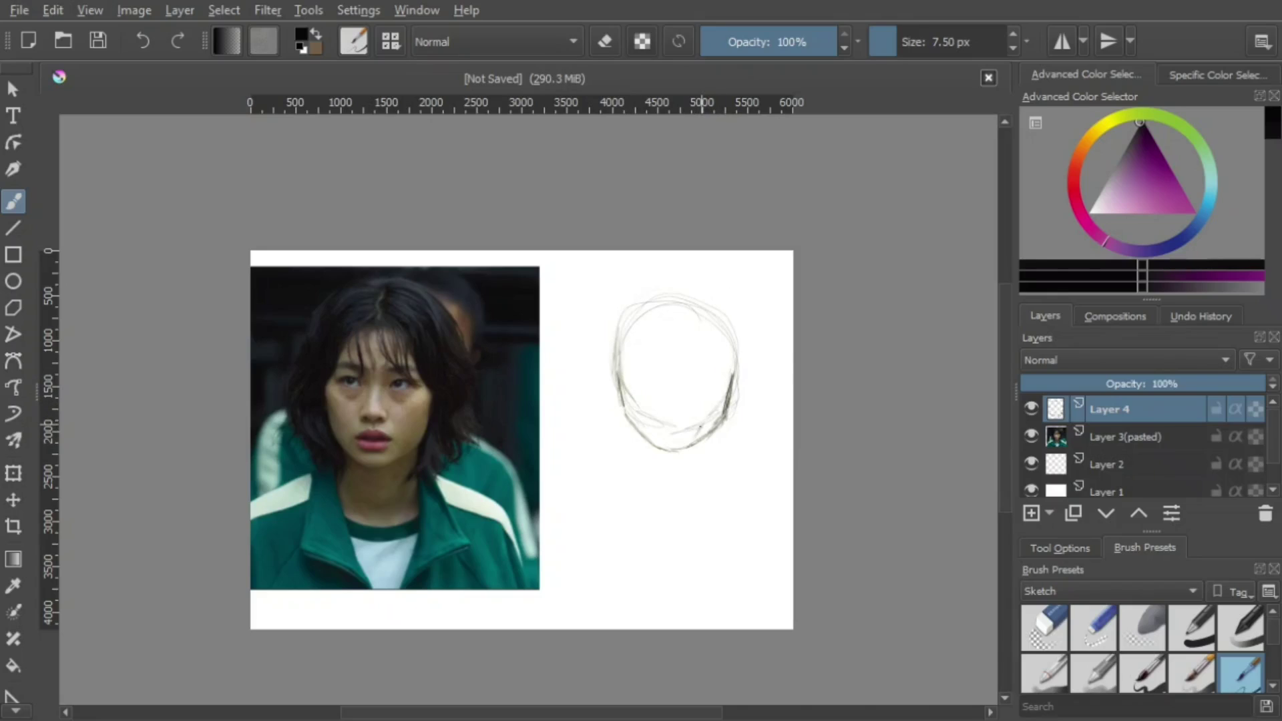
pyautogui.moveTo(680, 297)
pyautogui.mouseDown()
pyautogui.moveTo(629, 304)
pyautogui.moveTo(607, 344)
pyautogui.moveTo(740, 327)
pyautogui.moveTo(762, 367)
pyautogui.mouseUp()
pyautogui.moveTo(738, 326); pyautogui.dragTo(759, 362)
pyautogui.moveTo(681, 287)
pyautogui.mouseDown()
pyautogui.moveTo(732, 302)
pyautogui.moveTo(754, 355)
pyautogui.mouseUp()
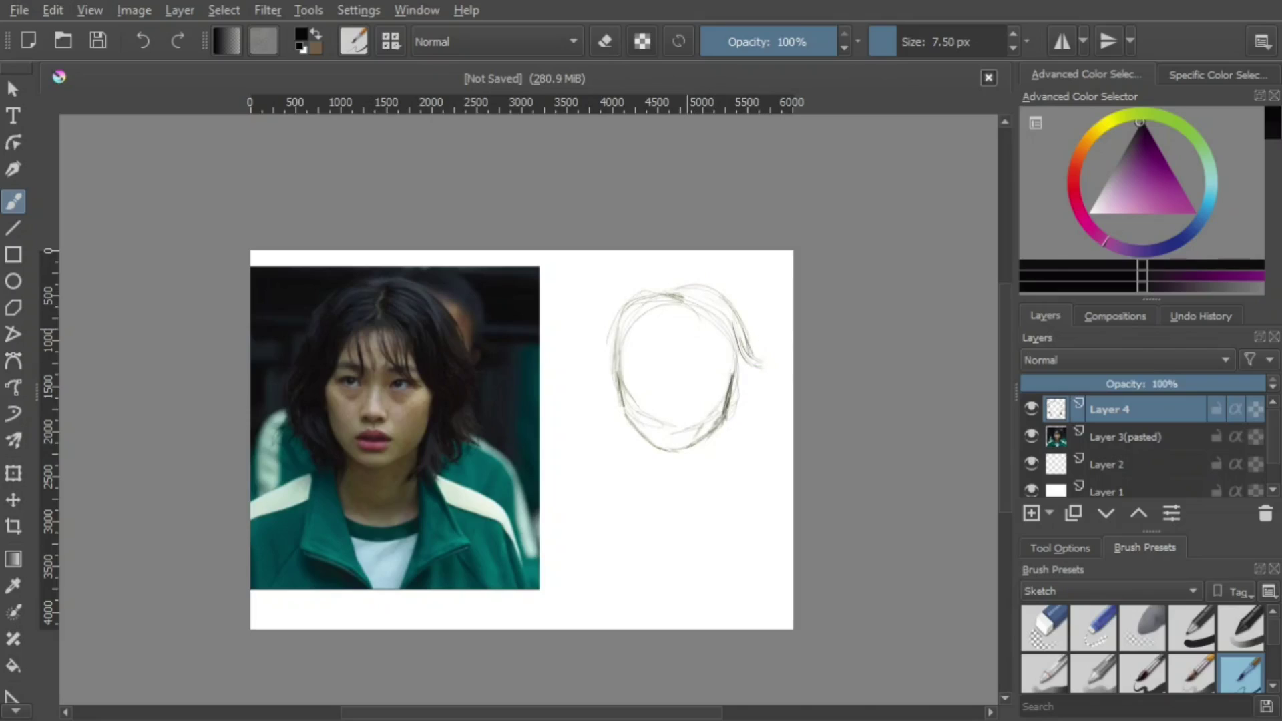
# Sketch a faint horizontal eye guideline across the face and both sides of the neck
pyautogui.moveTo(605, 376); pyautogui.dragTo(731, 374)
pyautogui.moveTo(710, 428); pyautogui.dragTo(710, 468)
pyautogui.moveTo(643, 432); pyautogui.dragTo(653, 538)
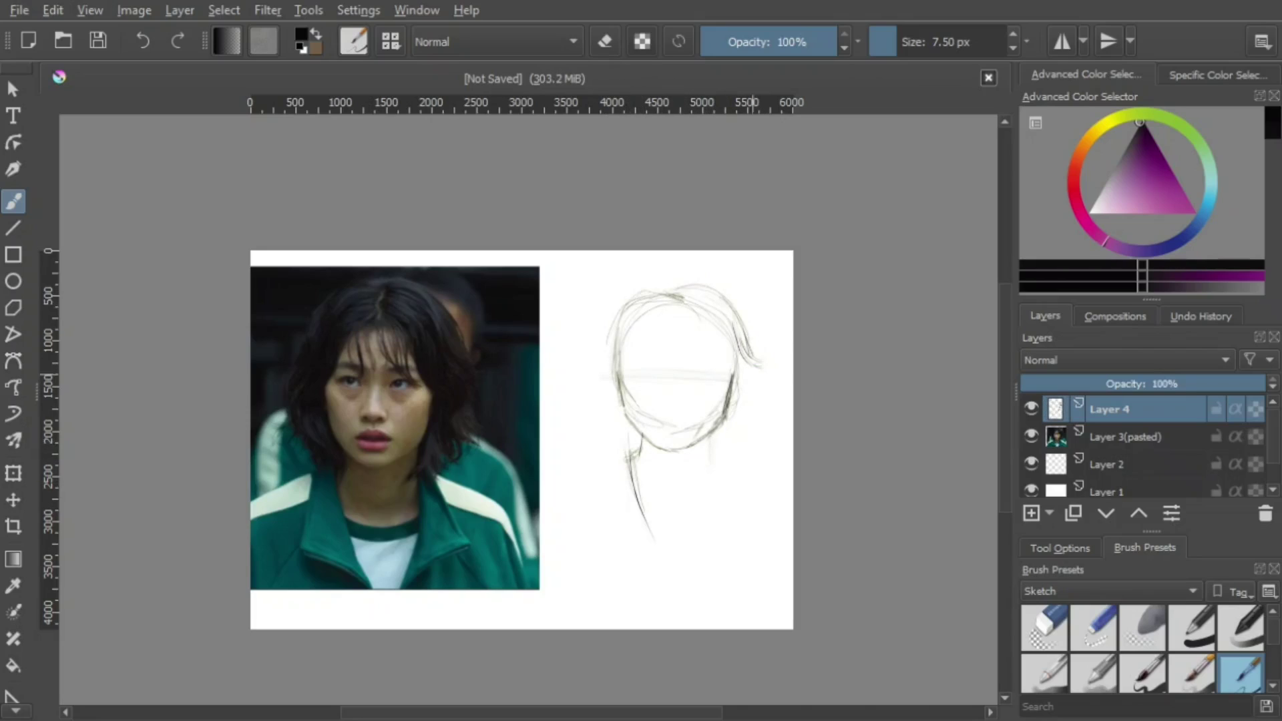
pyautogui.moveTo(712, 438)
pyautogui.mouseDown()
pyautogui.moveTo(724, 483)
pyautogui.moveTo(699, 559)
pyautogui.moveTo(704, 485)
pyautogui.moveTo(676, 510)
pyautogui.moveTo(708, 506)
pyautogui.mouseUp()
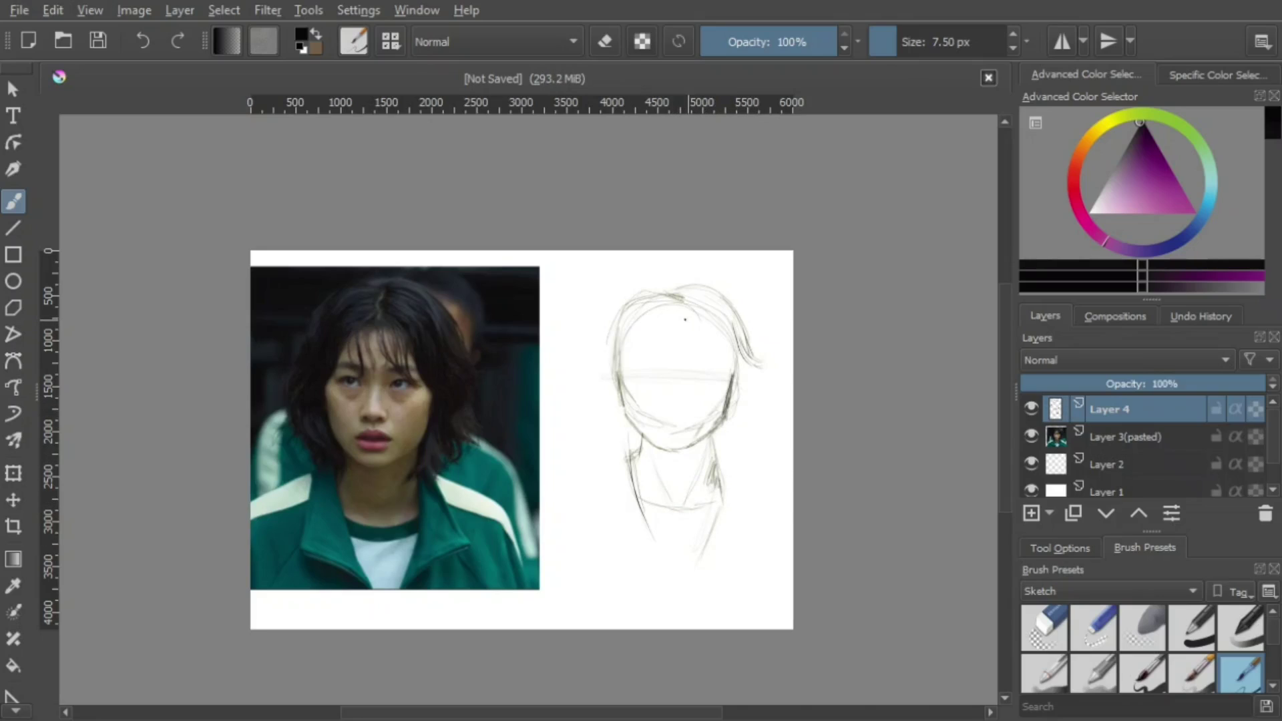
# Sketch the hairline from the parting and the loose hair falling on both sides of the face
pyautogui.moveTo(688, 326)
pyautogui.mouseDown()
pyautogui.moveTo(729, 375)
pyautogui.moveTo(684, 315)
pyautogui.moveTo(719, 369)
pyautogui.moveTo(735, 339)
pyautogui.moveTo(711, 441)
pyautogui.moveTo(718, 432)
pyautogui.moveTo(740, 464)
pyautogui.mouseUp()
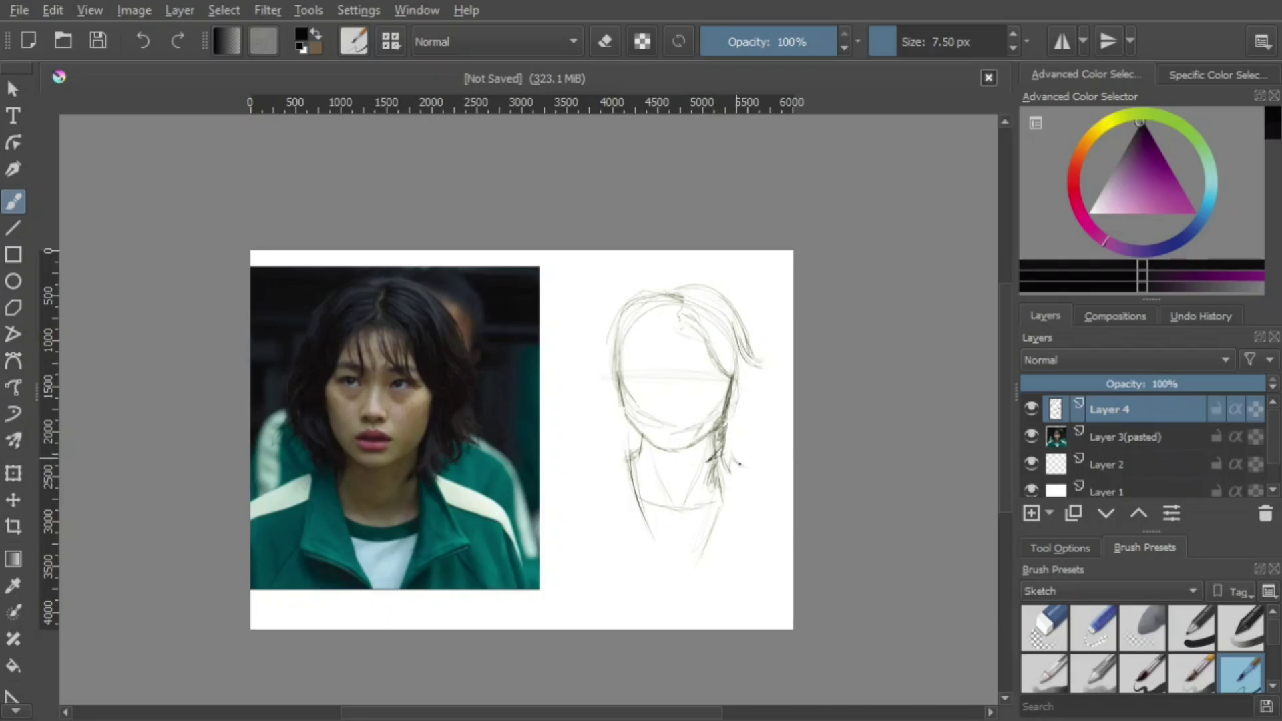
pyautogui.moveTo(756, 376)
pyautogui.mouseDown()
pyautogui.moveTo(753, 430)
pyautogui.moveTo(761, 419)
pyautogui.mouseUp()
pyautogui.moveTo(753, 436); pyautogui.dragTo(748, 457)
pyautogui.moveTo(673, 330)
pyautogui.mouseDown()
pyautogui.moveTo(655, 327)
pyautogui.moveTo(606, 359)
pyautogui.moveTo(600, 414)
pyautogui.moveTo(621, 468)
pyautogui.mouseUp()
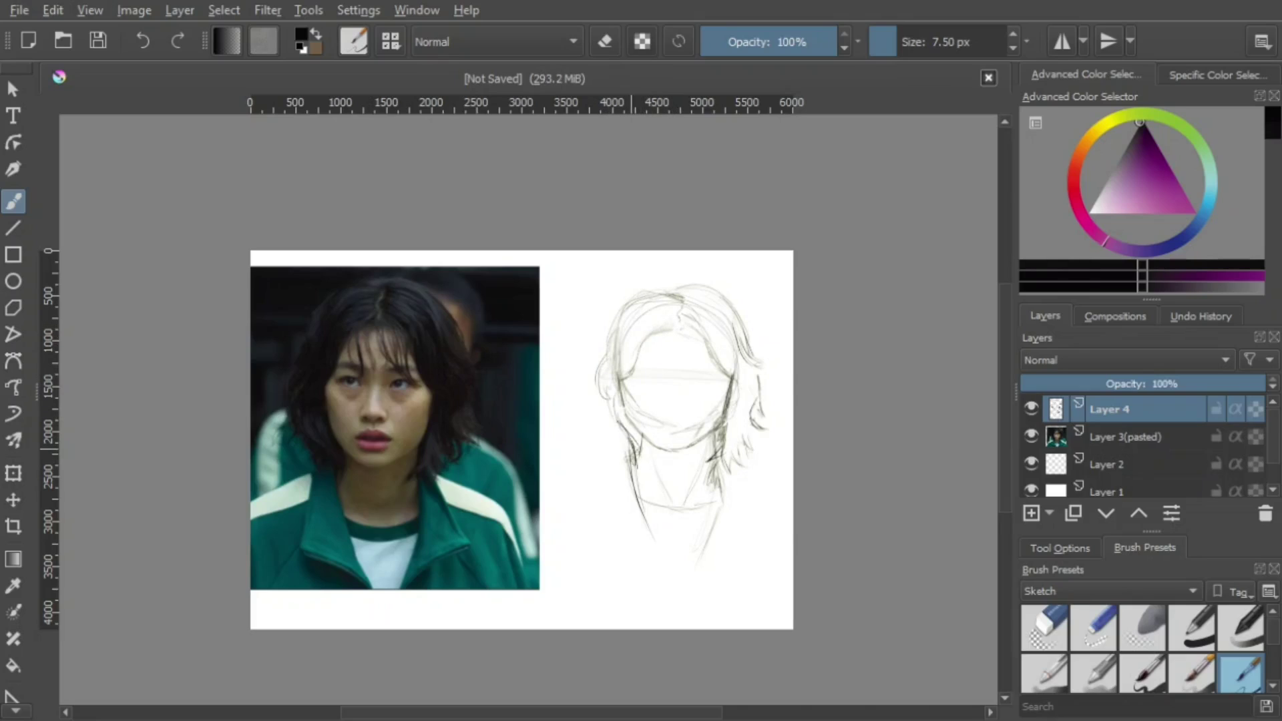
pyautogui.moveTo(621, 394); pyautogui.dragTo(616, 433)
# Sketch the open jacket collar and the shoulder lines on both sides of the neck
pyautogui.moveTo(617, 416)
pyautogui.mouseDown()
pyautogui.moveTo(634, 454)
pyautogui.moveTo(614, 454)
pyautogui.moveTo(598, 526)
pyautogui.moveTo(671, 573)
pyautogui.moveTo(651, 523)
pyautogui.moveTo(719, 549)
pyautogui.moveTo(761, 526)
pyautogui.mouseUp()
pyautogui.moveTo(732, 463); pyautogui.dragTo(767, 521)
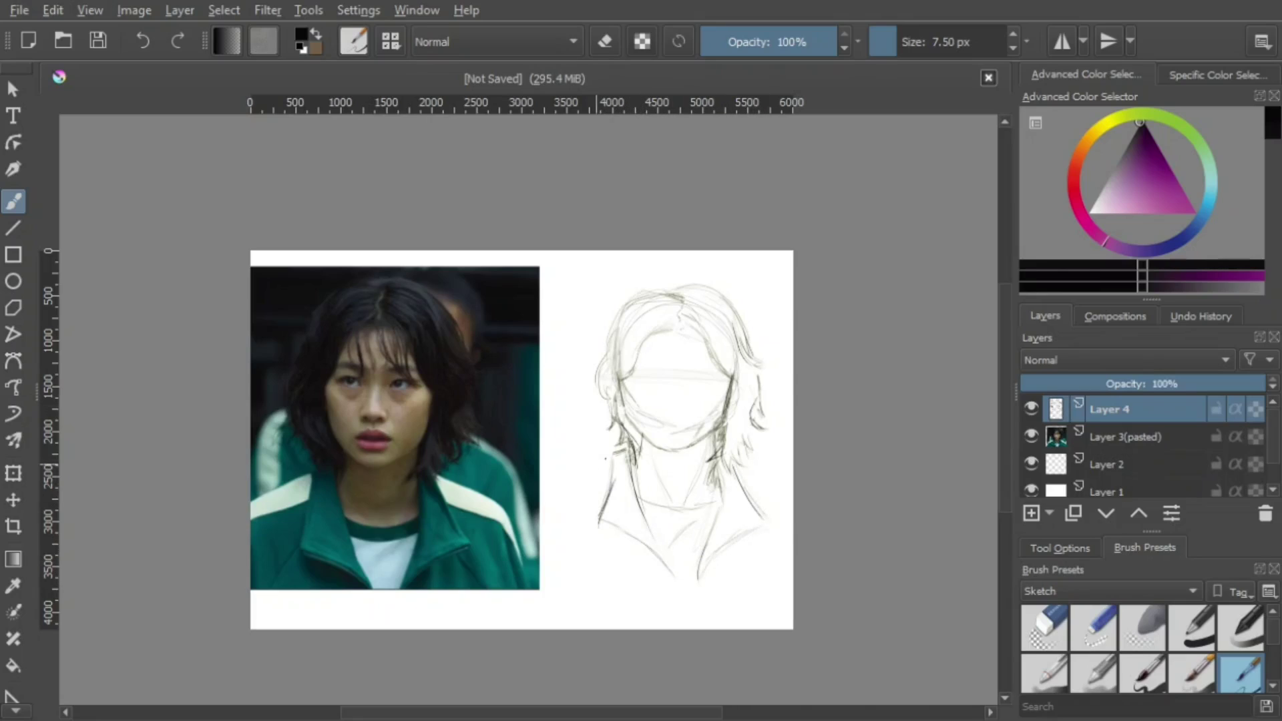
pyautogui.moveTo(610, 456); pyautogui.dragTo(558, 479)
pyautogui.moveTo(735, 471); pyautogui.dragTo(769, 489)
# Move the pasted reference photo and the portrait sketch slightly down and left on the canvas
pyautogui.click(1100, 435)
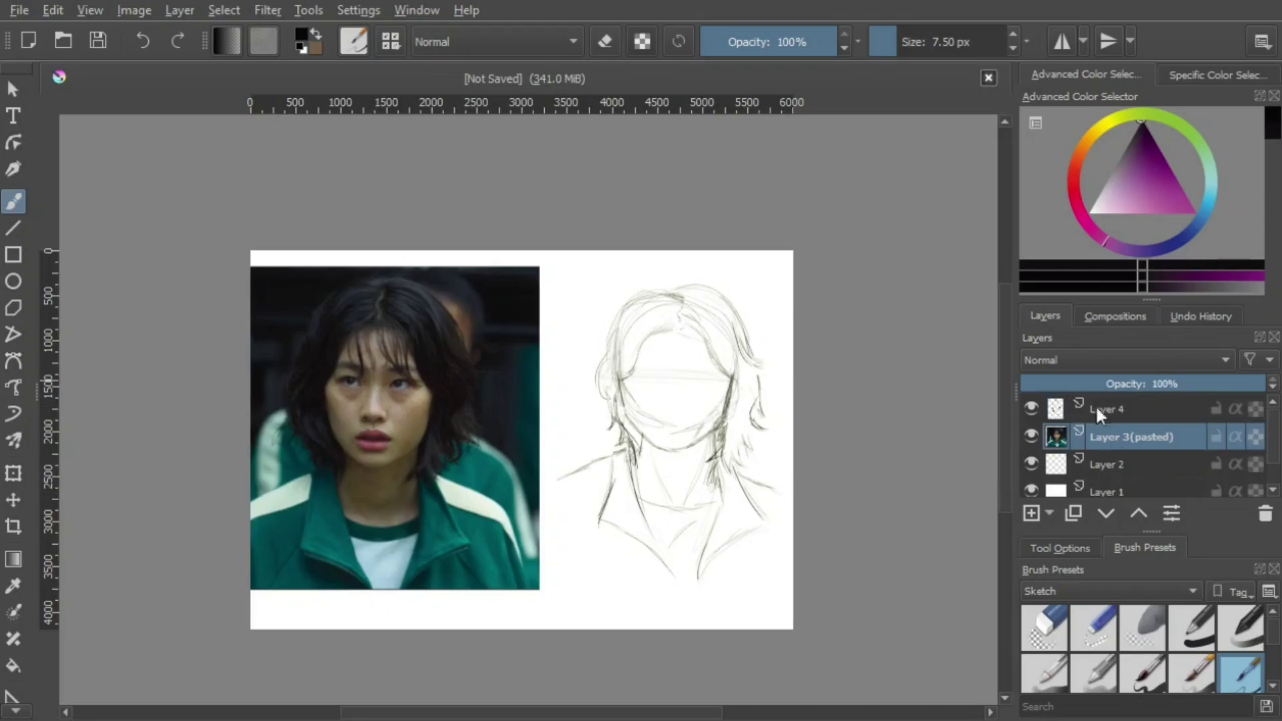
pyautogui.click(13, 500)
pyautogui.moveTo(435, 492); pyautogui.dragTo(408, 511)
pyautogui.click(1105, 410)
pyautogui.moveTo(691, 454); pyautogui.dragTo(668, 468)
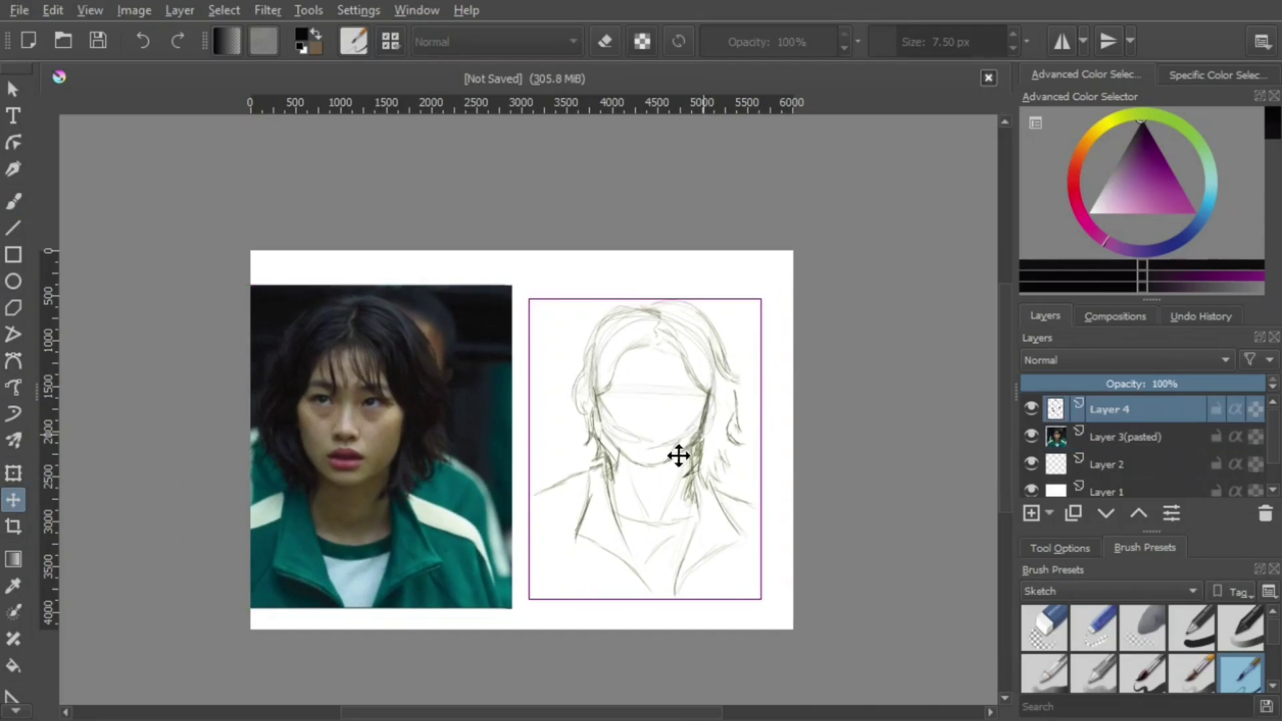
# Sketch the right shoulder extension and rough in the eyes, fringe strands, lips and left cheek contour with the brush
pyautogui.press('b')
pyautogui.moveTo(743, 500); pyautogui.dragTo(773, 522)
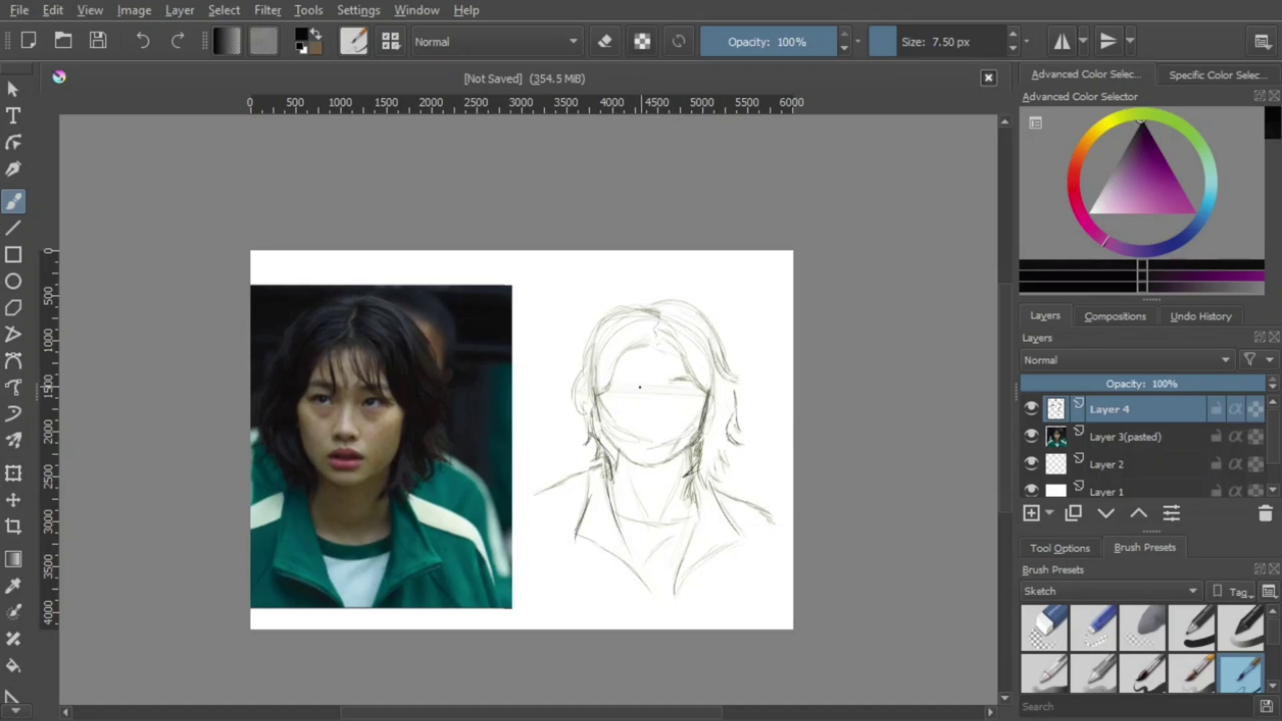
pyautogui.moveTo(617, 377); pyautogui.dragTo(632, 391)
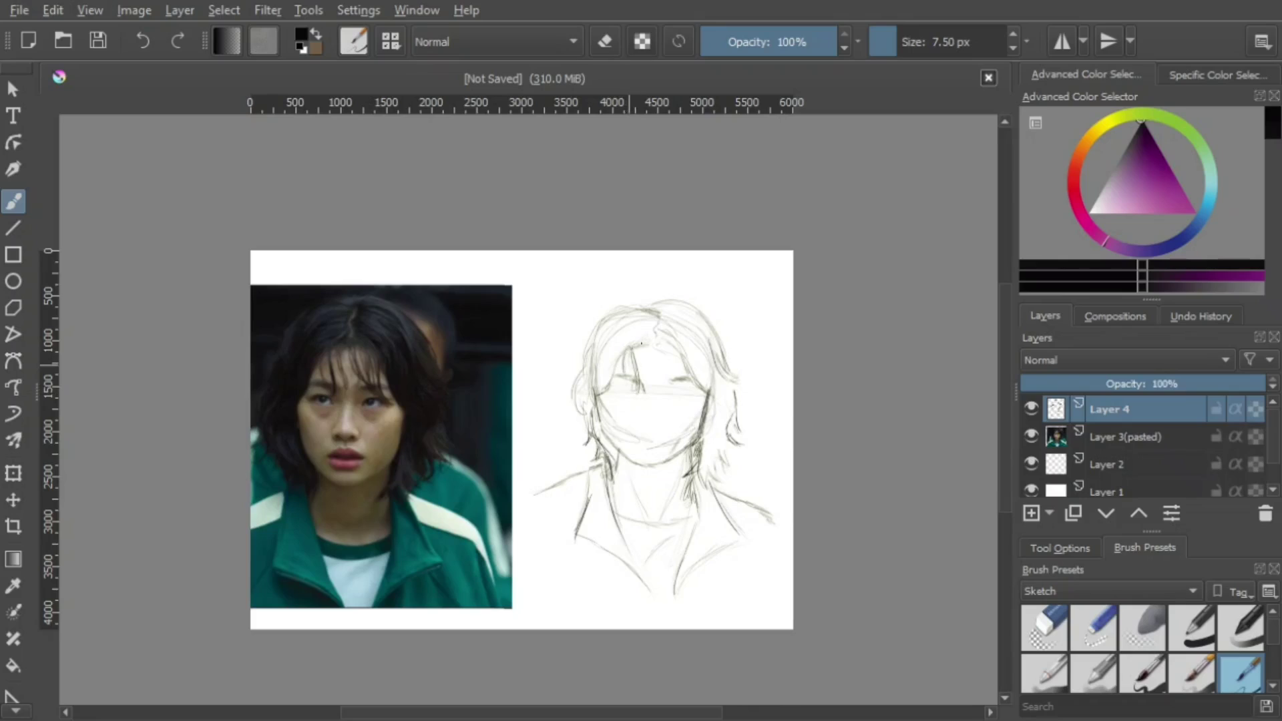
pyautogui.moveTo(645, 346)
pyautogui.mouseDown()
pyautogui.moveTo(661, 381)
pyautogui.moveTo(695, 386)
pyautogui.mouseUp()
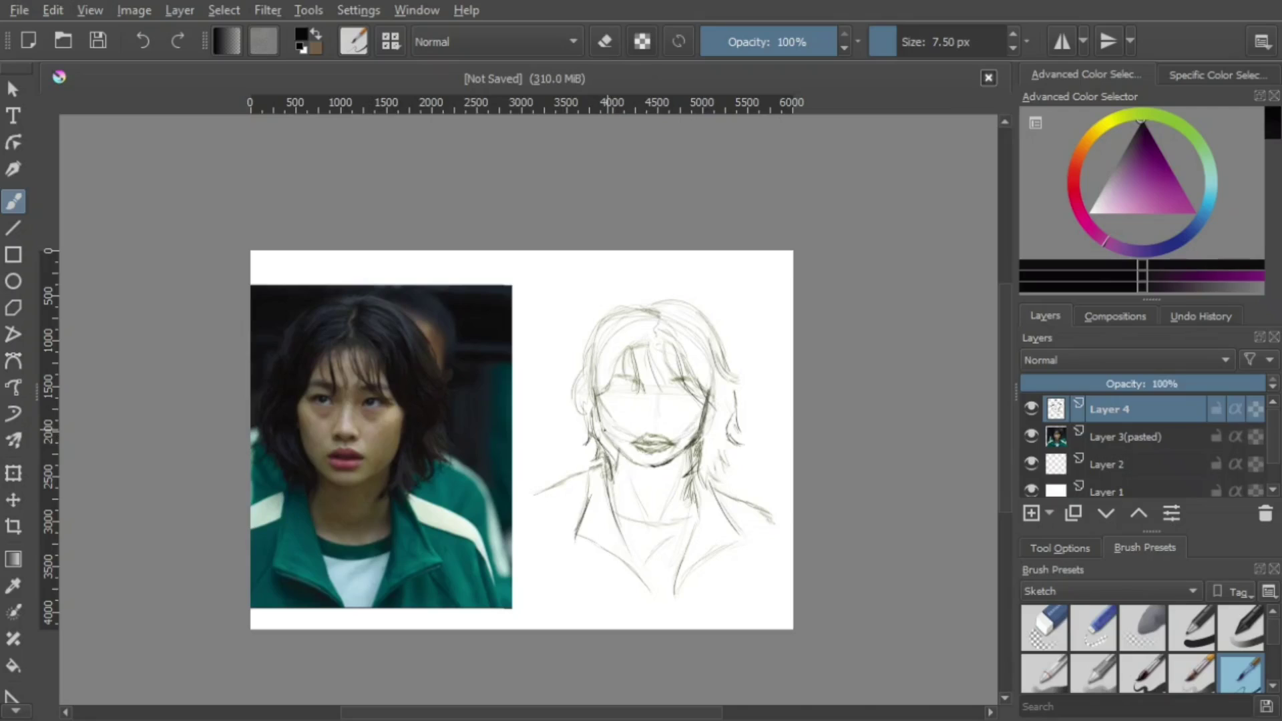
pyautogui.moveTo(599, 401); pyautogui.dragTo(626, 456)
# Detail both eyes and draw the nose with its nostrils above the lips
pyautogui.press('+')
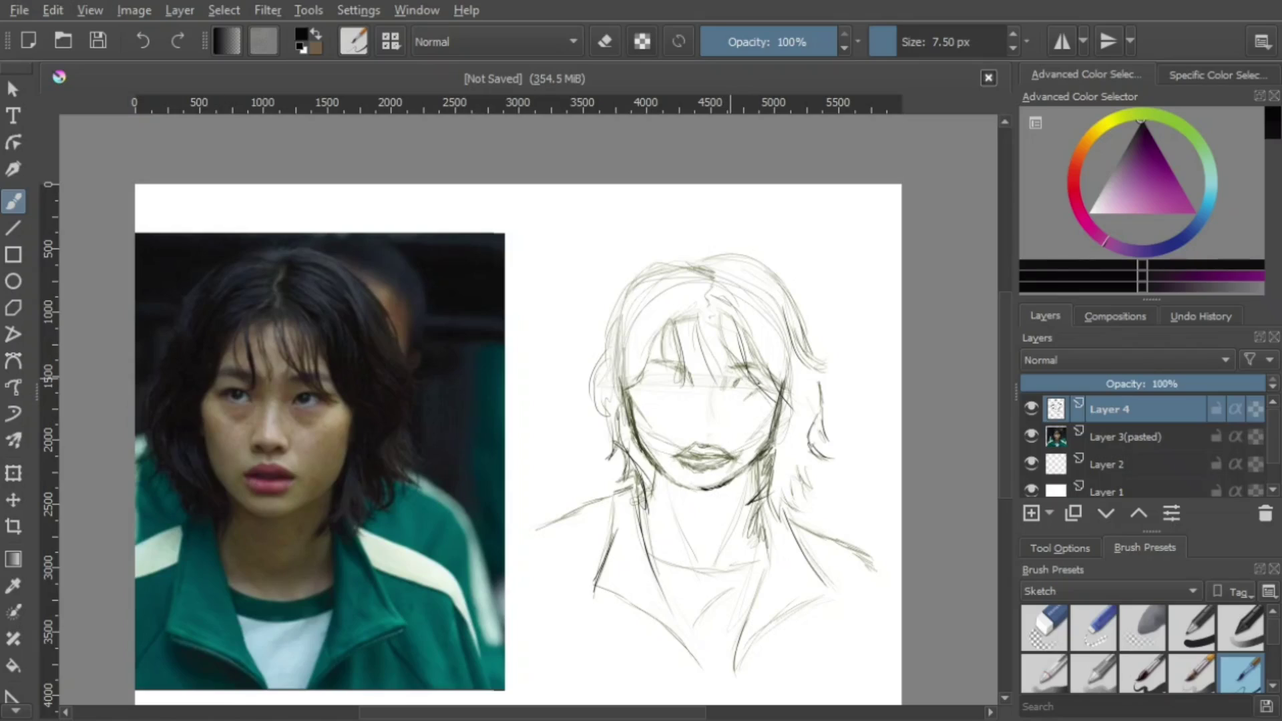
pyautogui.moveTo(733, 381); pyautogui.dragTo(741, 387)
pyautogui.moveTo(665, 381)
pyautogui.mouseDown()
pyautogui.moveTo(698, 406)
pyautogui.moveTo(703, 443)
pyautogui.mouseUp()
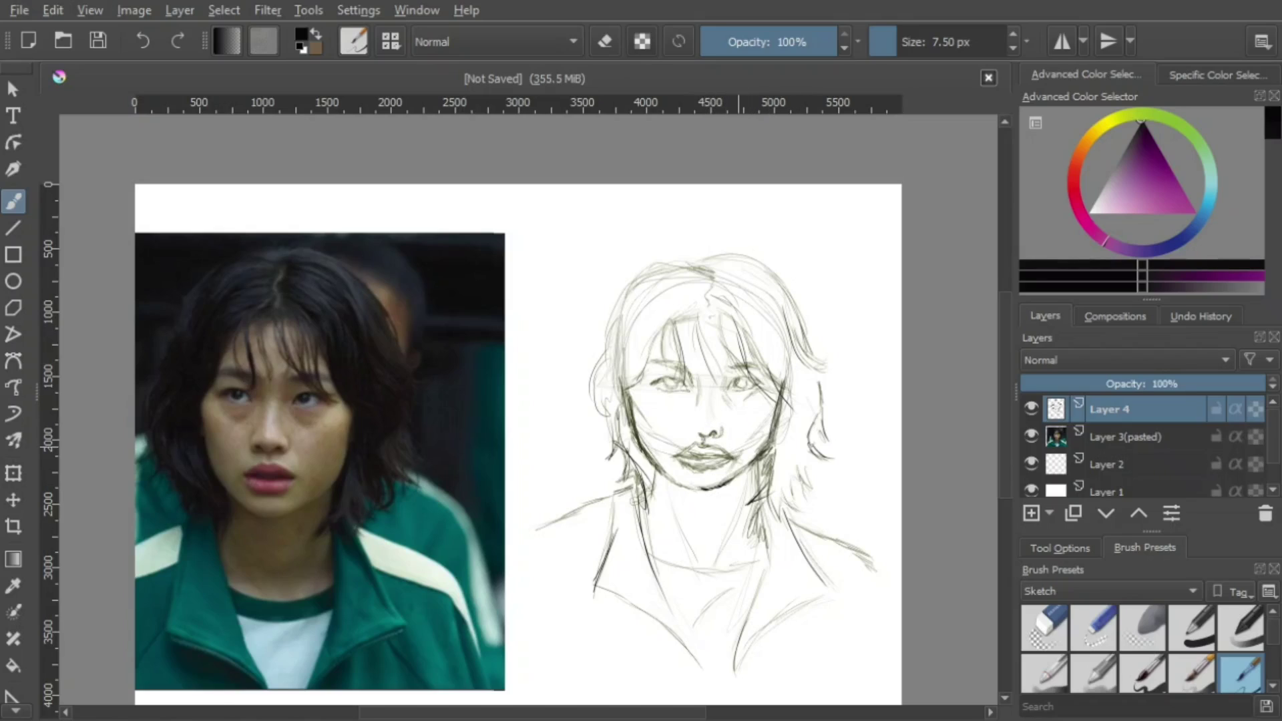
pyautogui.moveTo(691, 432); pyautogui.dragTo(695, 420)
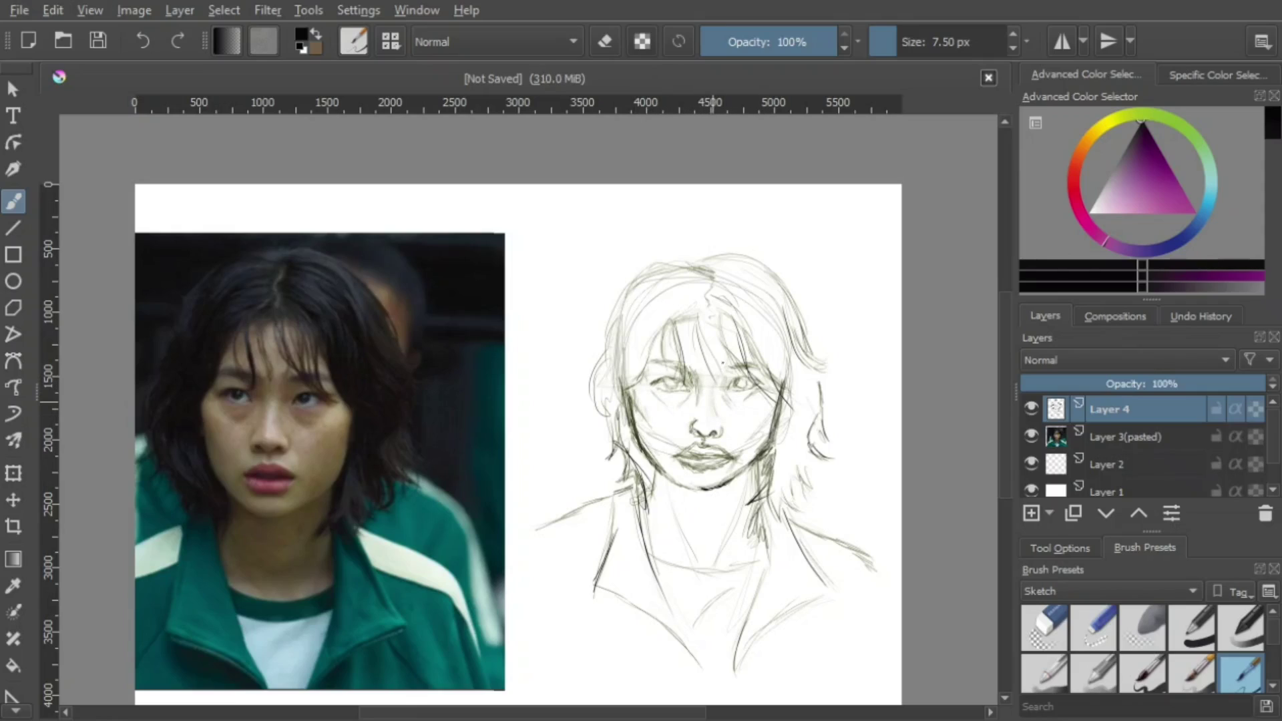
# Darken the left jawline and hatch the shadow beneath it, adding a short stroke near the right eye
pyautogui.moveTo(723, 361); pyautogui.dragTo(731, 380)
pyautogui.moveTo(651, 457); pyautogui.dragTo(677, 478)
pyautogui.moveTo(635, 425); pyautogui.dragTo(657, 488)
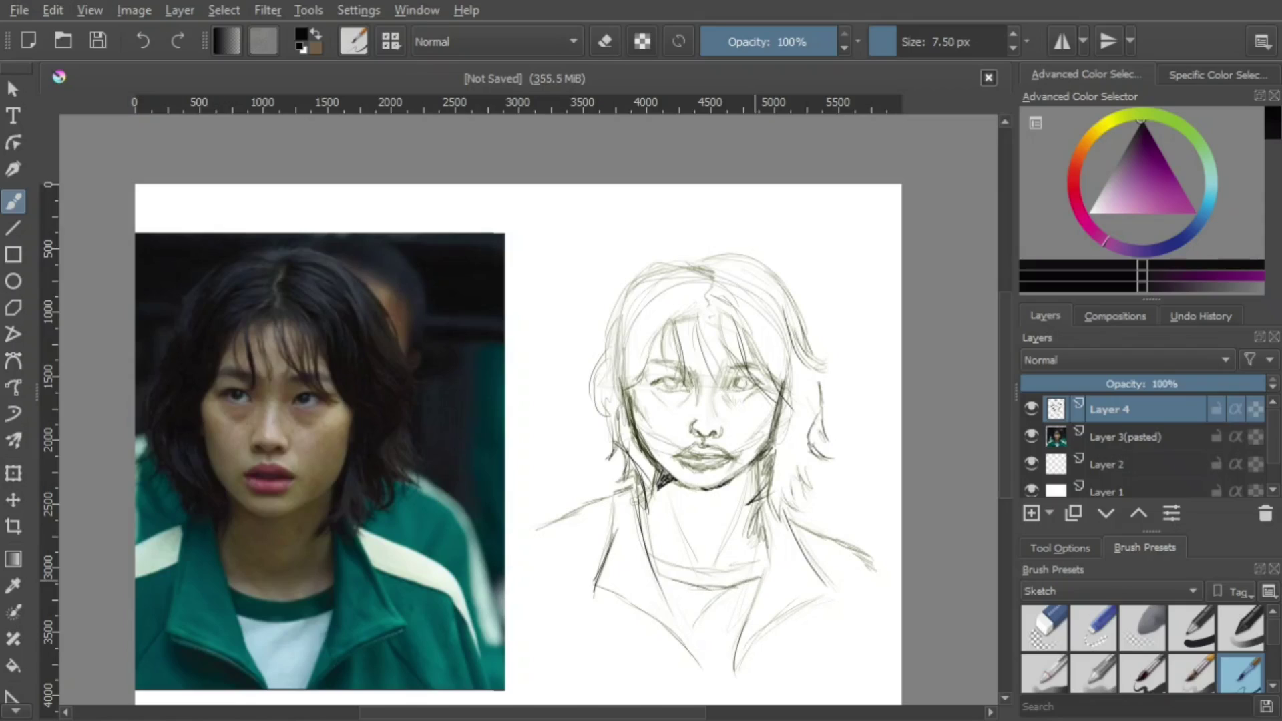
# Draw the shirt neckline and reinforce the jacket collar, shoulders and right sleeve with darker strokes
pyautogui.moveTo(771, 547); pyautogui.dragTo(780, 575)
pyautogui.moveTo(769, 502)
pyautogui.mouseDown()
pyautogui.moveTo(806, 583)
pyautogui.moveTo(756, 633)
pyautogui.mouseUp()
pyautogui.moveTo(815, 558); pyautogui.dragTo(803, 583)
pyautogui.moveTo(623, 494); pyautogui.dragTo(618, 547)
pyautogui.moveTo(686, 627)
pyautogui.mouseDown()
pyautogui.moveTo(622, 582)
pyautogui.moveTo(687, 629)
pyautogui.mouseUp()
pyautogui.moveTo(601, 538); pyautogui.dragTo(562, 553)
pyautogui.moveTo(803, 562)
pyautogui.mouseDown()
pyautogui.moveTo(868, 585)
pyautogui.moveTo(888, 688)
pyautogui.mouseUp()
pyautogui.moveTo(870, 586); pyautogui.dragTo(892, 682)
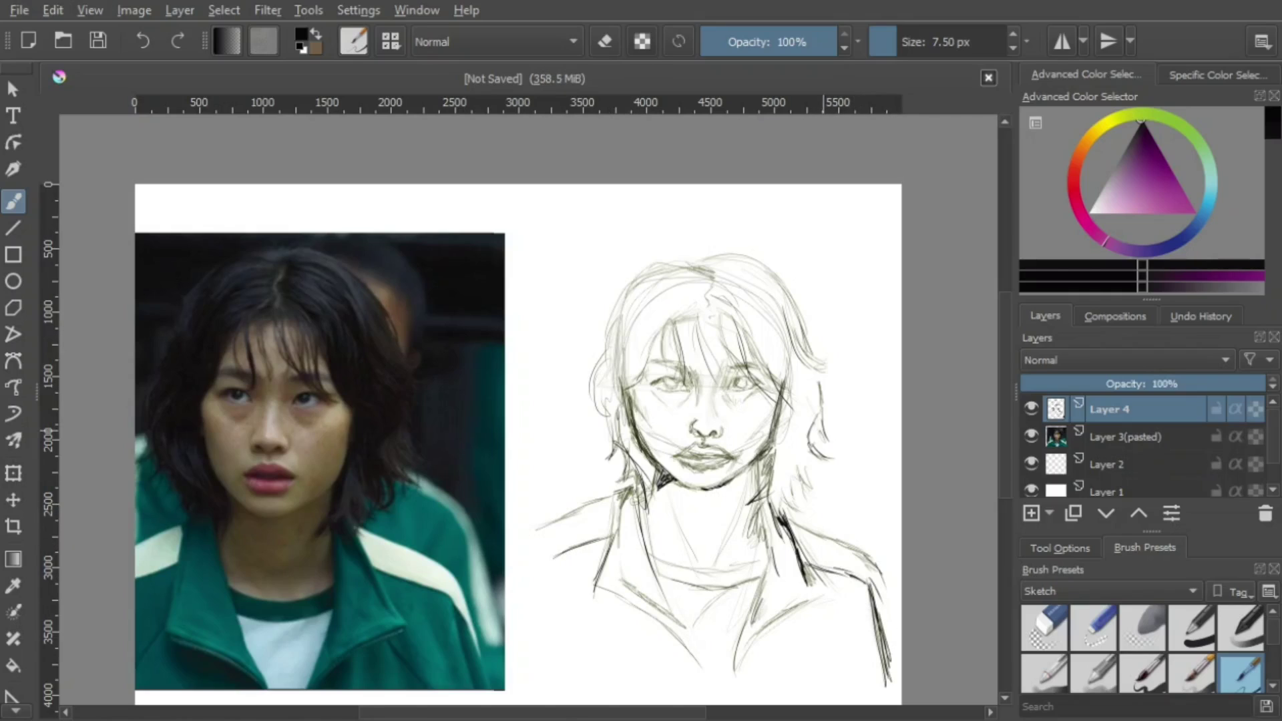
# Darken the hair on the left side of the face with dense strokes from crown to neck
pyautogui.press('-')
pyautogui.moveTo(660, 313); pyautogui.dragTo(620, 308)
pyautogui.moveTo(615, 317); pyautogui.dragTo(596, 350)
pyautogui.moveTo(615, 319)
pyautogui.mouseDown()
pyautogui.moveTo(598, 377)
pyautogui.moveTo(635, 342)
pyautogui.moveTo(585, 405)
pyautogui.moveTo(592, 456)
pyautogui.mouseUp()
pyautogui.moveTo(604, 404)
pyautogui.mouseDown()
pyautogui.moveTo(593, 450)
pyautogui.moveTo(620, 481)
pyautogui.mouseUp()
pyautogui.moveTo(613, 435)
pyautogui.mouseDown()
pyautogui.moveTo(597, 474)
pyautogui.moveTo(591, 448)
pyautogui.mouseUp()
pyautogui.moveTo(589, 375); pyautogui.dragTo(581, 407)
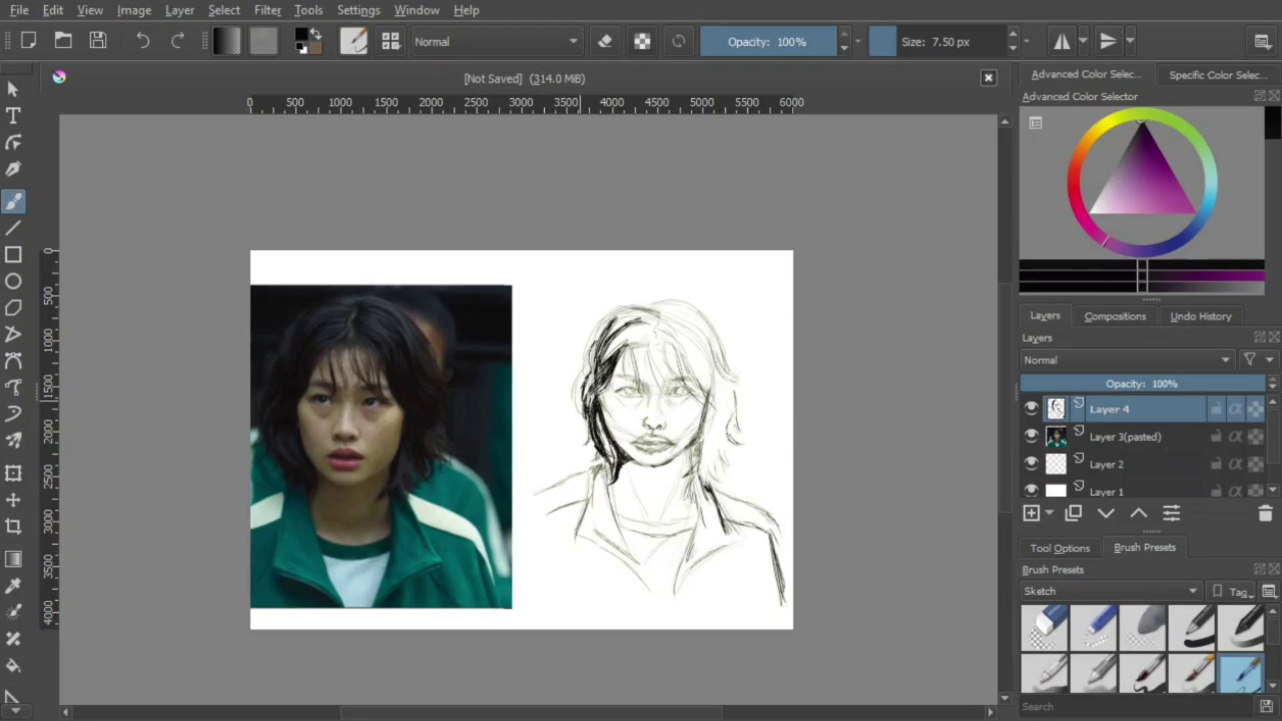
pyautogui.moveTo(598, 341)
pyautogui.mouseDown()
pyautogui.moveTo(584, 398)
pyautogui.moveTo(571, 401)
pyautogui.mouseUp()
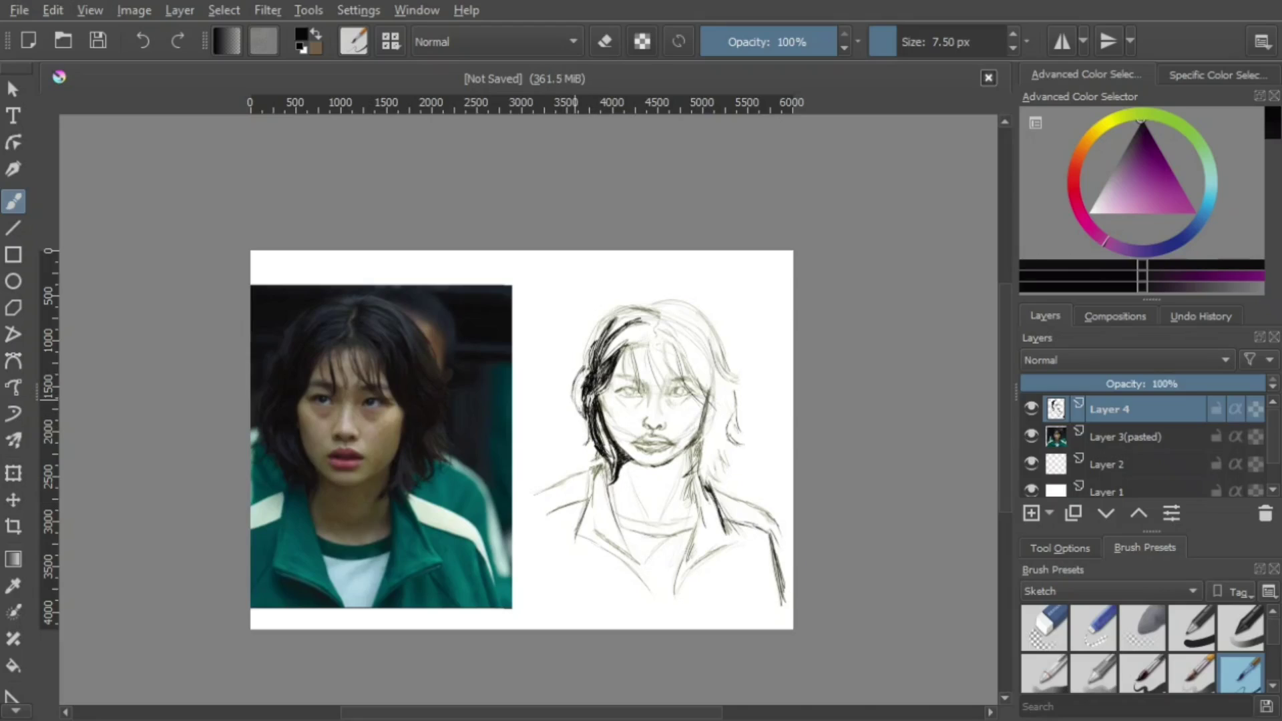
pyautogui.moveTo(599, 323); pyautogui.dragTo(592, 344)
pyautogui.moveTo(581, 371); pyautogui.dragTo(576, 408)
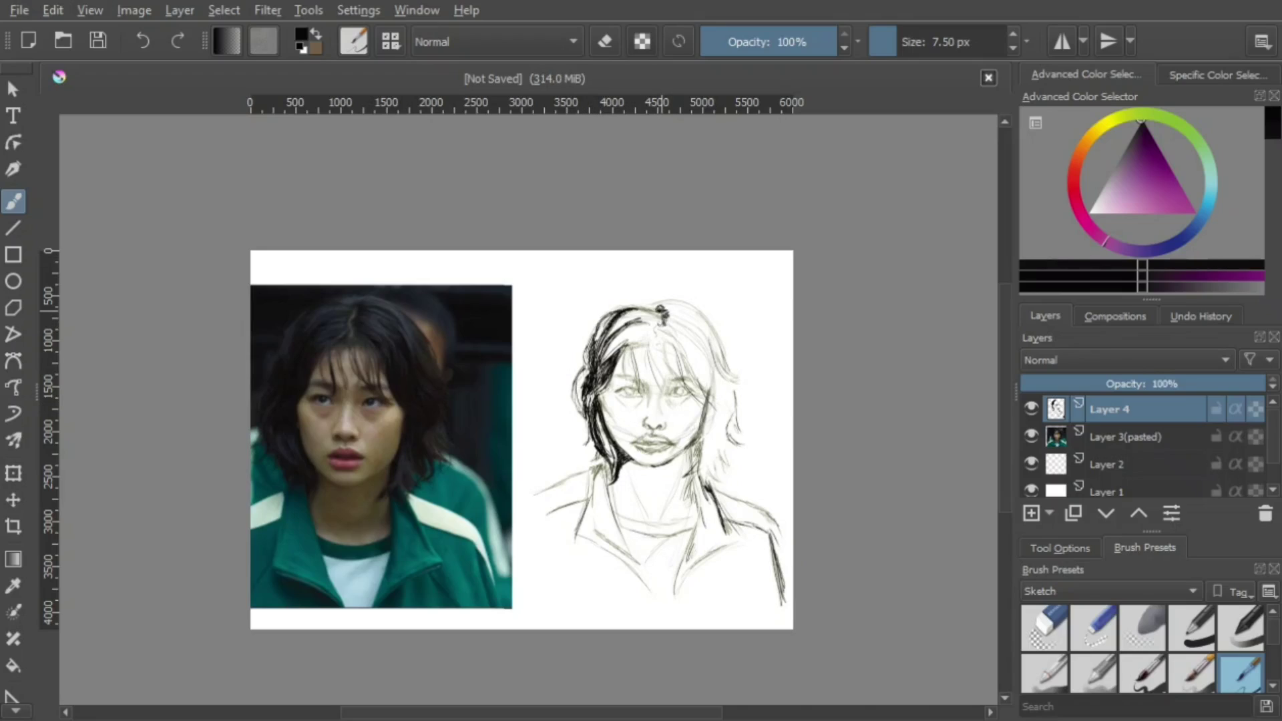
# Darken the parting and the hair strands down the right side of the face, extending to the neck edges
pyautogui.moveTo(675, 338)
pyautogui.mouseDown()
pyautogui.moveTo(695, 366)
pyautogui.moveTo(669, 353)
pyautogui.mouseUp()
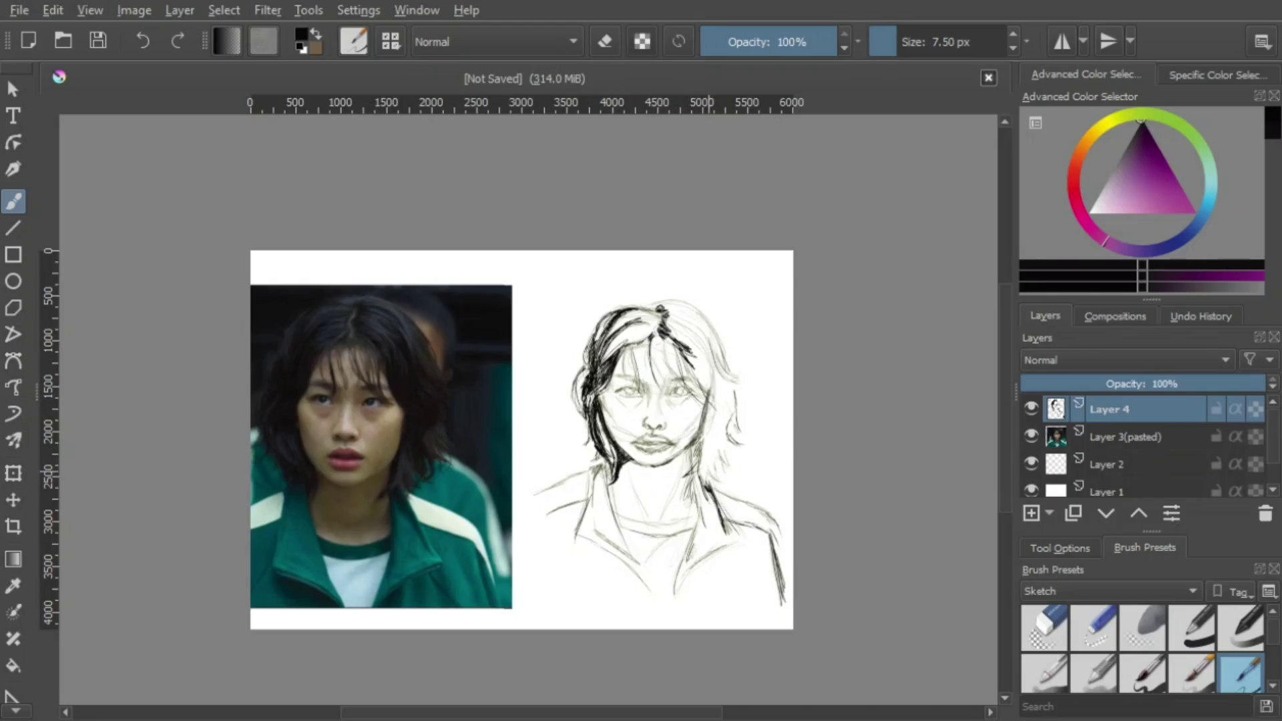
pyautogui.moveTo(707, 364)
pyautogui.mouseDown()
pyautogui.moveTo(695, 401)
pyautogui.moveTo(698, 370)
pyautogui.mouseUp()
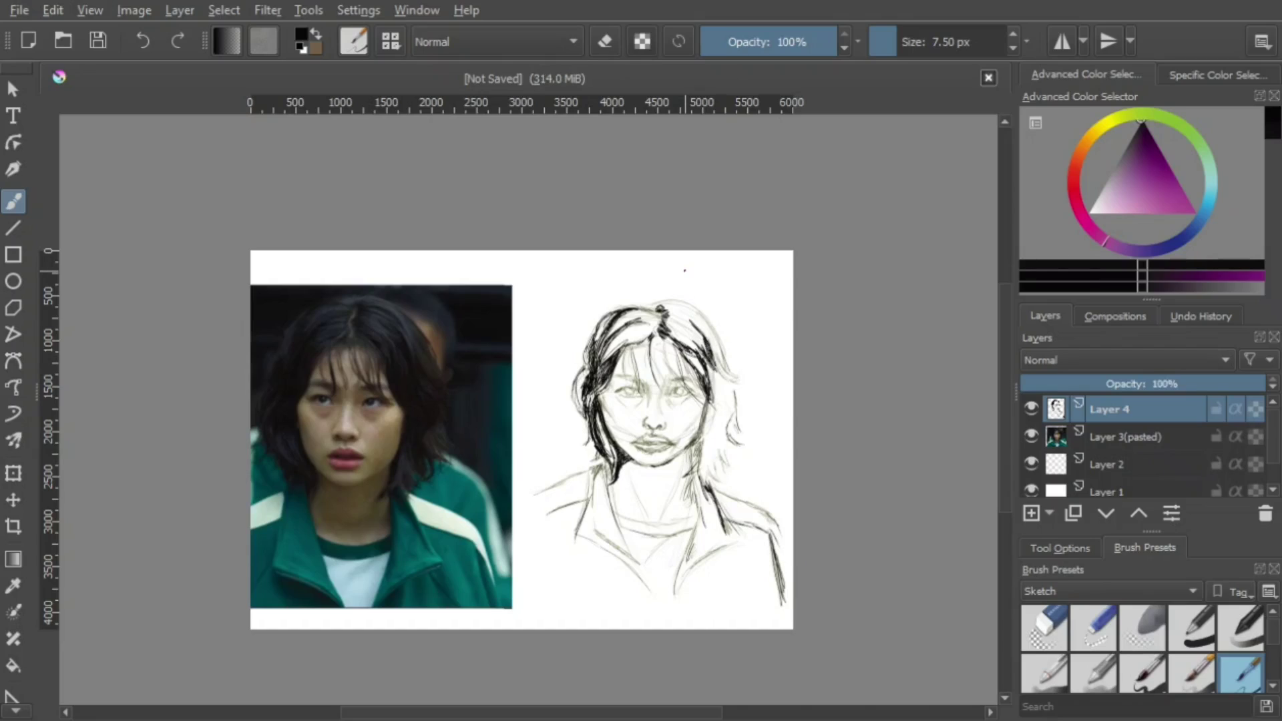
pyautogui.moveTo(670, 308)
pyautogui.mouseDown()
pyautogui.moveTo(704, 329)
pyautogui.moveTo(688, 299)
pyautogui.moveTo(728, 354)
pyautogui.moveTo(733, 404)
pyautogui.moveTo(742, 387)
pyautogui.moveTo(733, 407)
pyautogui.moveTo(719, 405)
pyautogui.mouseUp()
pyautogui.moveTo(724, 360); pyautogui.dragTo(709, 457)
pyautogui.moveTo(713, 405)
pyautogui.mouseDown()
pyautogui.moveTo(711, 463)
pyautogui.moveTo(622, 474)
pyautogui.moveTo(608, 515)
pyautogui.mouseUp()
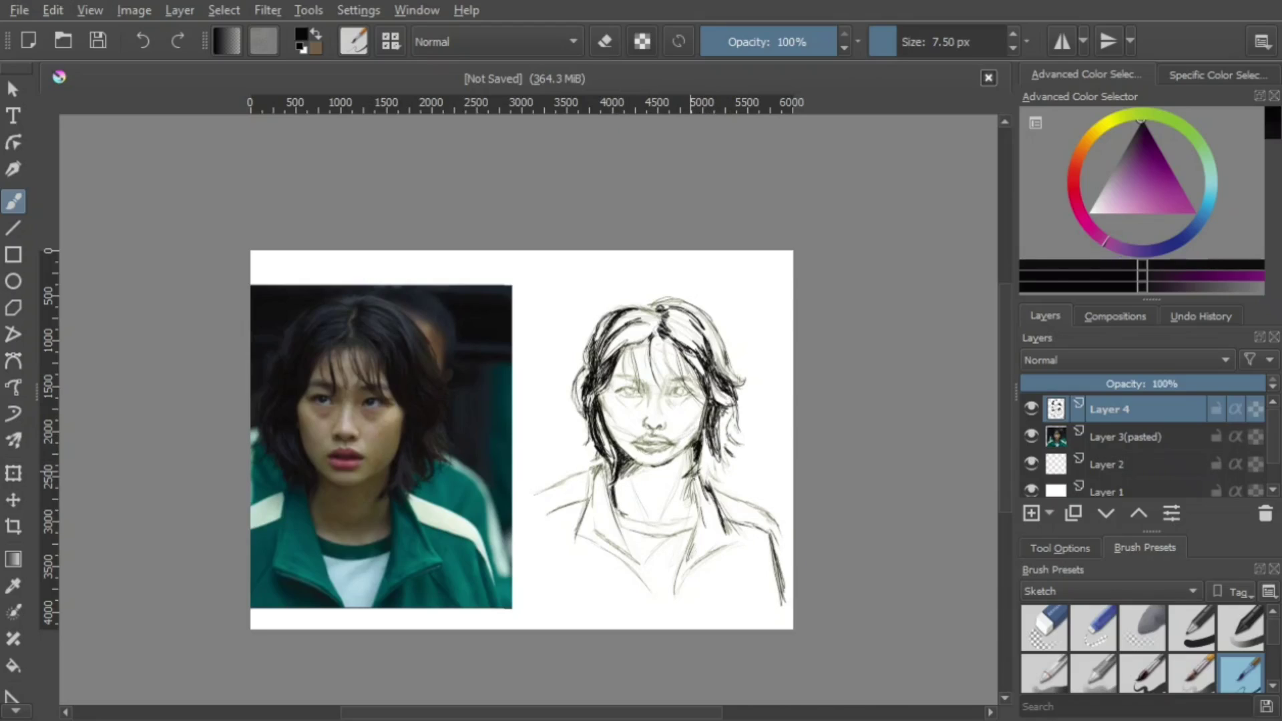
# Hatch the jacket's right front and sleeve, and fill the dark area below the left collar
pyautogui.moveTo(707, 469); pyautogui.dragTo(700, 486)
pyautogui.moveTo(748, 484); pyautogui.dragTo(714, 503)
pyautogui.moveTo(728, 548)
pyautogui.mouseDown()
pyautogui.moveTo(755, 591)
pyautogui.moveTo(677, 598)
pyautogui.moveTo(741, 604)
pyautogui.mouseUp()
pyautogui.moveTo(782, 538); pyautogui.dragTo(785, 597)
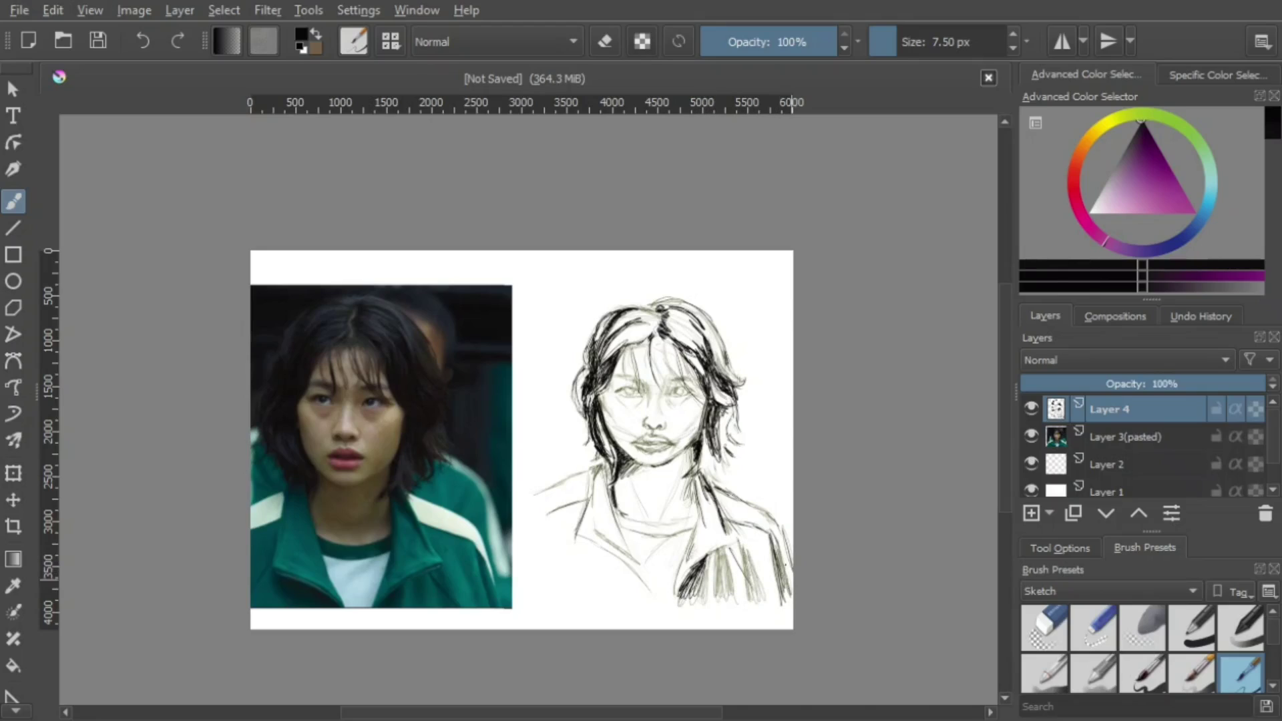
pyautogui.moveTo(582, 538)
pyautogui.mouseDown()
pyautogui.moveTo(653, 595)
pyautogui.moveTo(638, 593)
pyautogui.mouseUp()
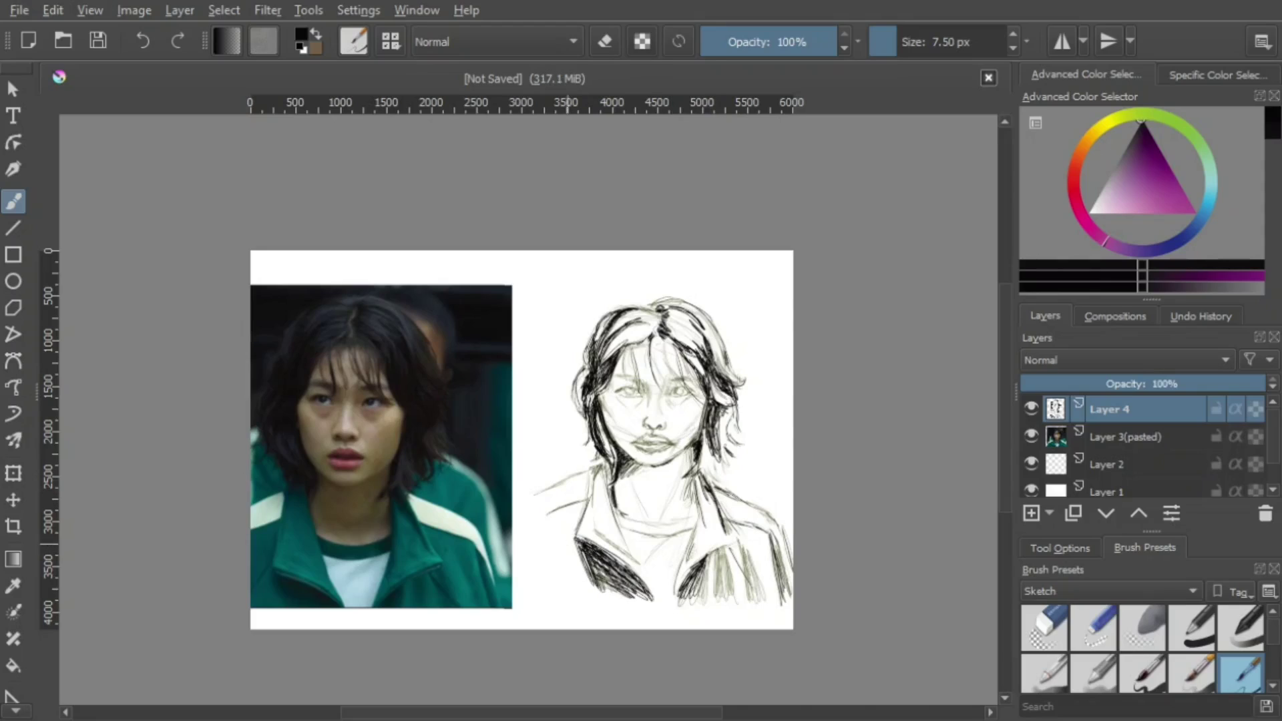
# Add strokes to the left shoulder, sleeve and collar, plus hatching on the jacket's right front
pyautogui.moveTo(576, 527); pyautogui.dragTo(540, 569)
pyautogui.moveTo(598, 464)
pyautogui.mouseDown()
pyautogui.moveTo(591, 507)
pyautogui.moveTo(598, 494)
pyautogui.mouseUp()
pyautogui.moveTo(608, 466)
pyautogui.mouseDown()
pyautogui.moveTo(586, 507)
pyautogui.moveTo(534, 497)
pyautogui.mouseUp()
pyautogui.moveTo(733, 546)
pyautogui.mouseDown()
pyautogui.moveTo(752, 580)
pyautogui.moveTo(719, 609)
pyautogui.mouseUp()
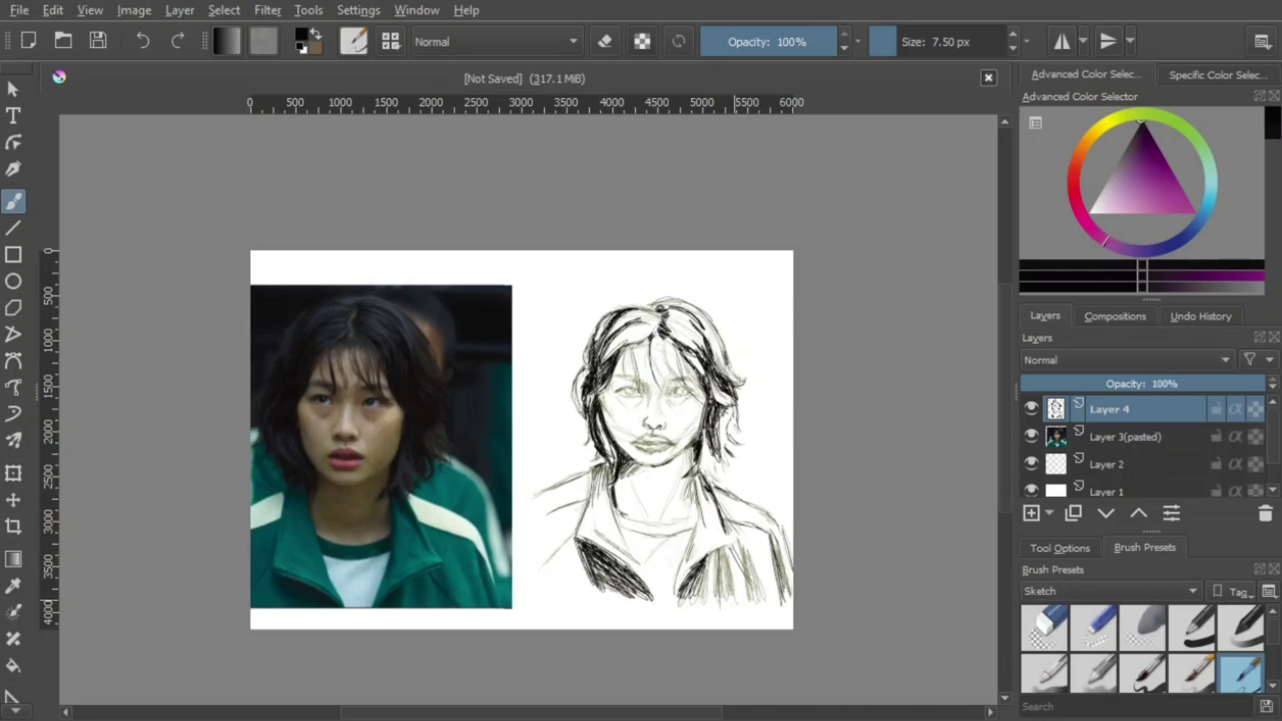
# Add hair strands sweeping from the parting down the left side of the head
pyautogui.moveTo(644, 333); pyautogui.dragTo(599, 365)
pyautogui.moveTo(656, 310)
pyautogui.mouseDown()
pyautogui.moveTo(621, 315)
pyautogui.moveTo(605, 358)
pyautogui.mouseUp()
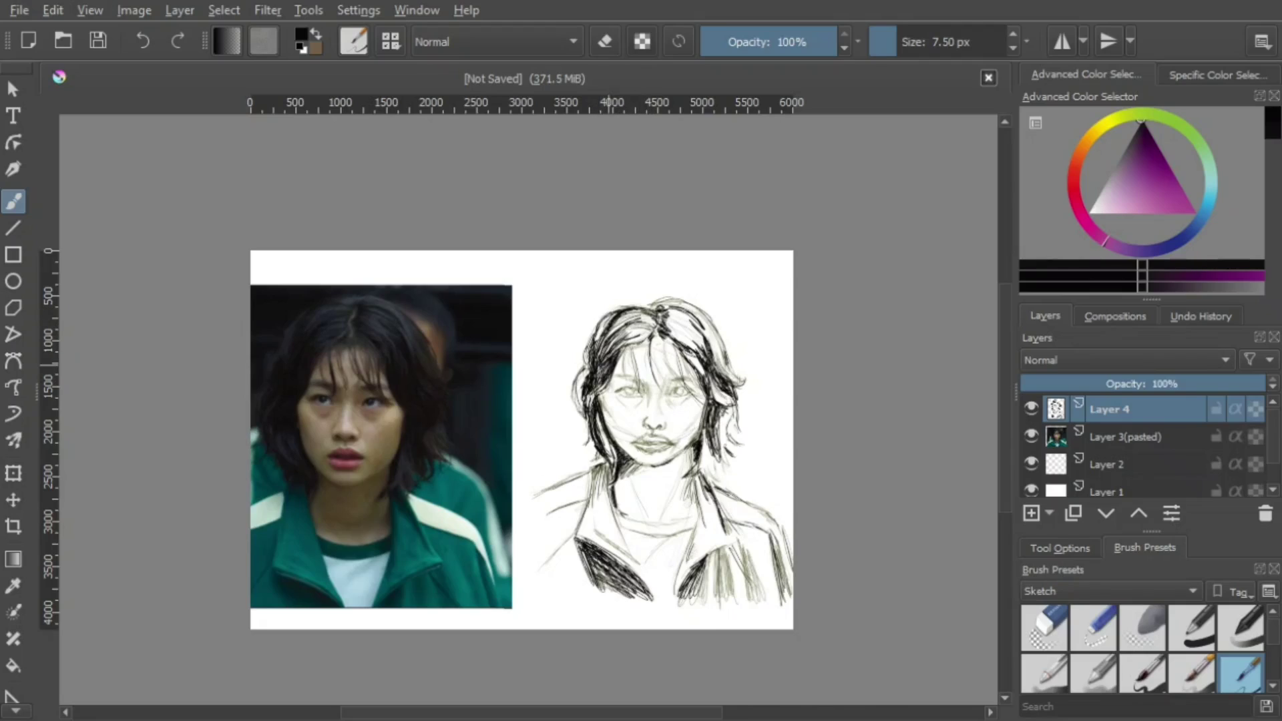
# Convert the image to grayscale and reinforce the jacket collar edges and dark lapel areas
pyautogui.click(730, 317)
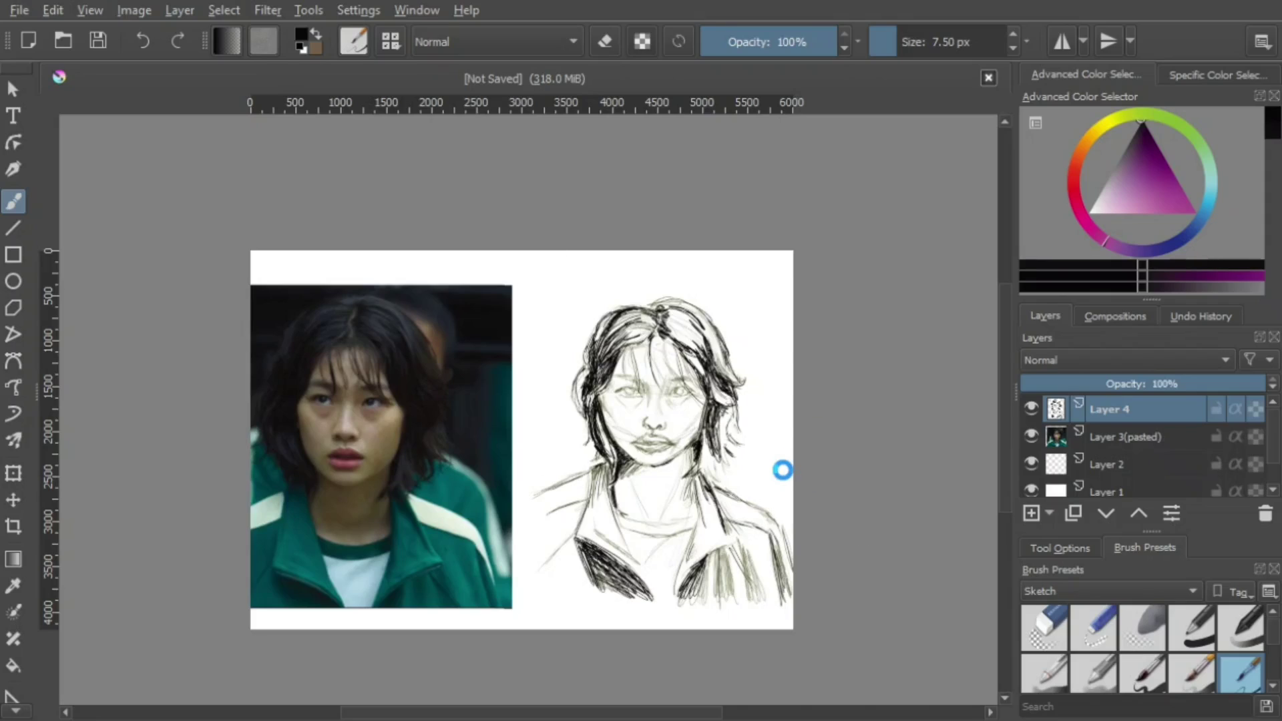
pyautogui.moveTo(695, 579); pyautogui.dragTo(683, 593)
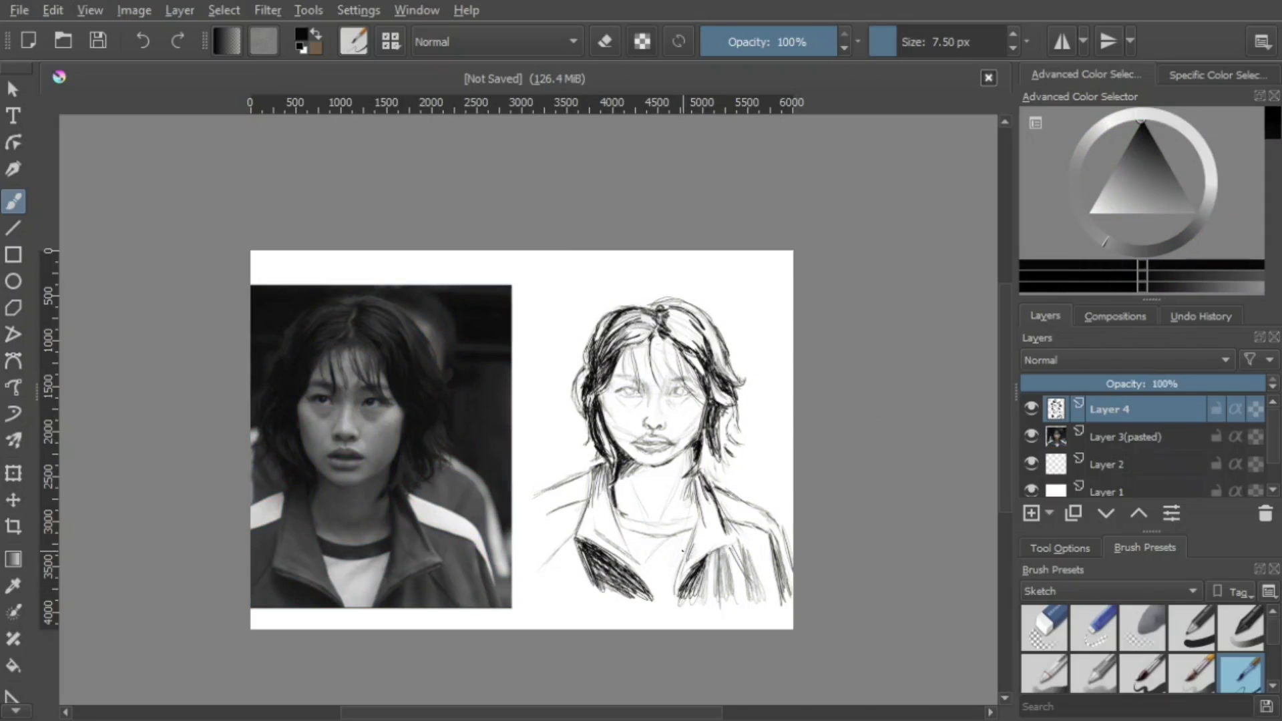
pyautogui.moveTo(633, 557); pyautogui.dragTo(650, 589)
pyautogui.moveTo(574, 508)
pyautogui.mouseDown()
pyautogui.moveTo(604, 594)
pyautogui.moveTo(641, 591)
pyautogui.mouseUp()
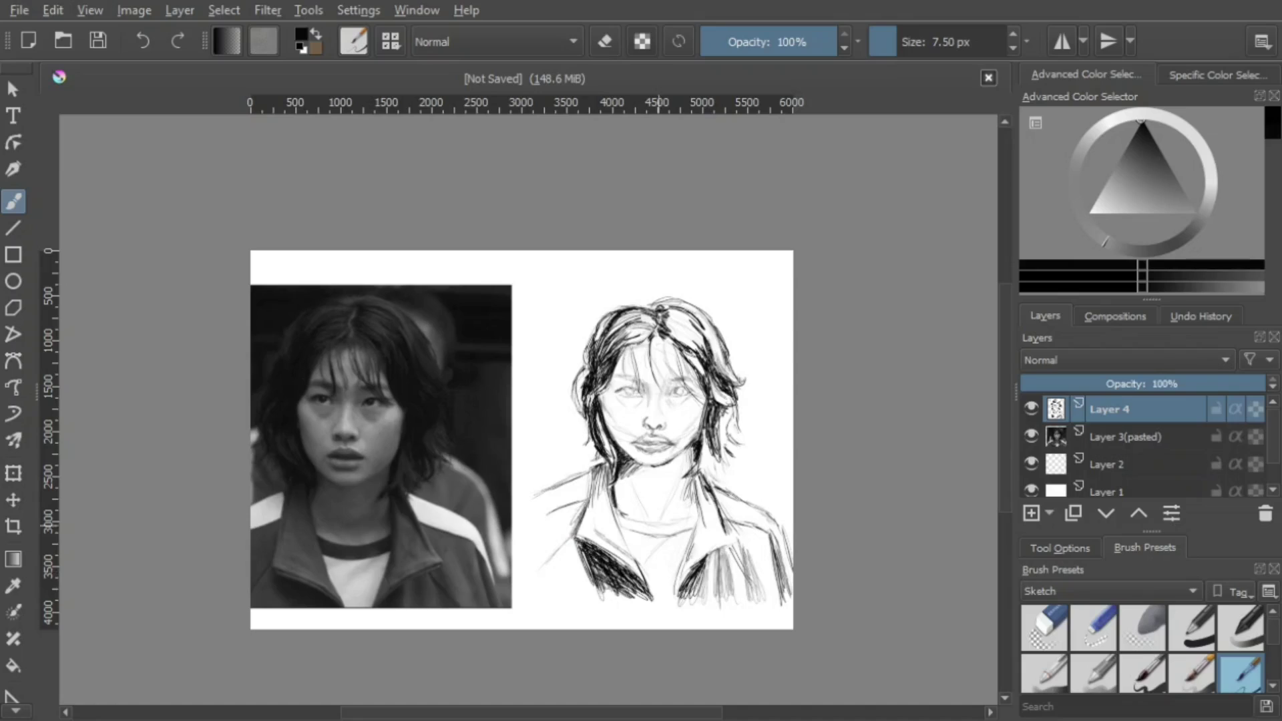
pyautogui.moveTo(708, 558)
pyautogui.mouseDown()
pyautogui.moveTo(731, 542)
pyautogui.moveTo(718, 502)
pyautogui.mouseUp()
# Darken the hair tips beside the right of the neck and the strands below the left jaw
pyautogui.hotkey('ctrl', '+')
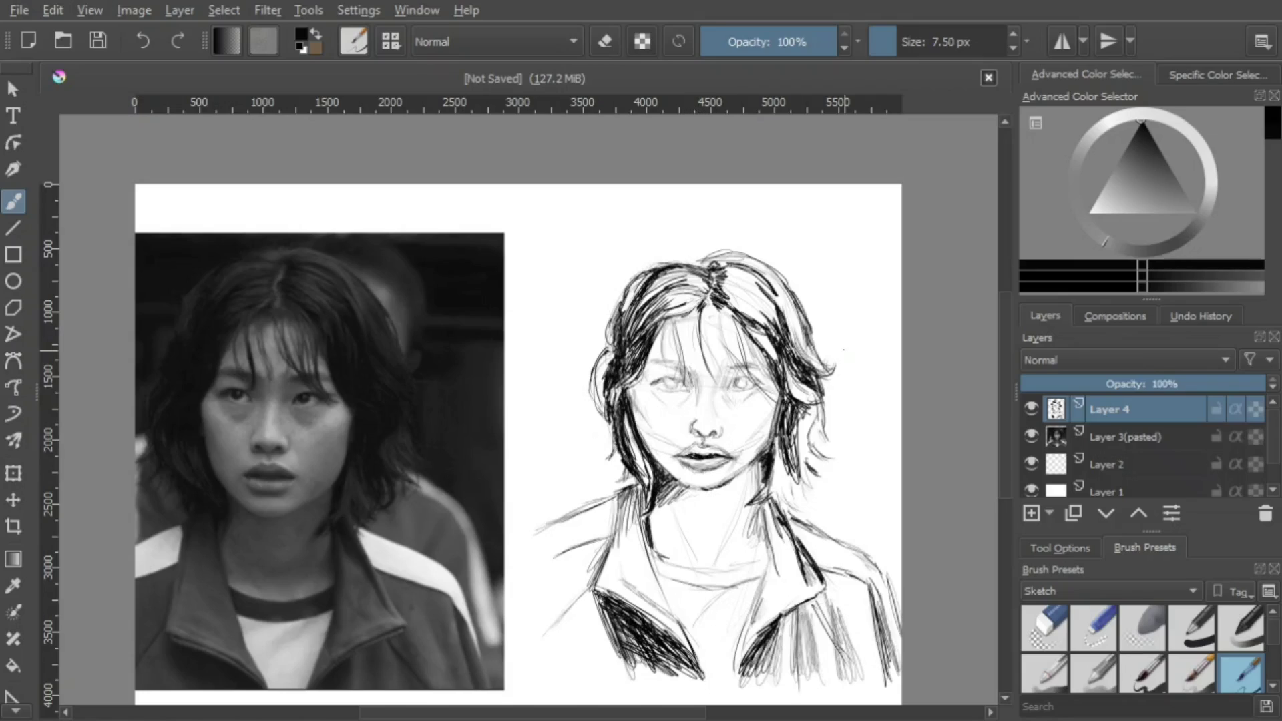
pyautogui.moveTo(800, 469); pyautogui.dragTo(810, 490)
pyautogui.moveTo(816, 489); pyautogui.dragTo(805, 454)
pyautogui.moveTo(667, 480)
pyautogui.mouseDown()
pyautogui.moveTo(657, 501)
pyautogui.moveTo(620, 483)
pyautogui.mouseUp()
# Enlarge the brush to 38 px and thicken the hair down the left side of the face
pyautogui.press(']')
pyautogui.press(']')
pyautogui.press(']')
pyautogui.press(']')
pyautogui.press(']')
pyautogui.press(']')
pyautogui.press(']')
pyautogui.press(']')
pyautogui.press(']')
pyautogui.press(']')
pyautogui.press(']')
pyautogui.press(']')
pyautogui.press(']')
pyautogui.press(']')
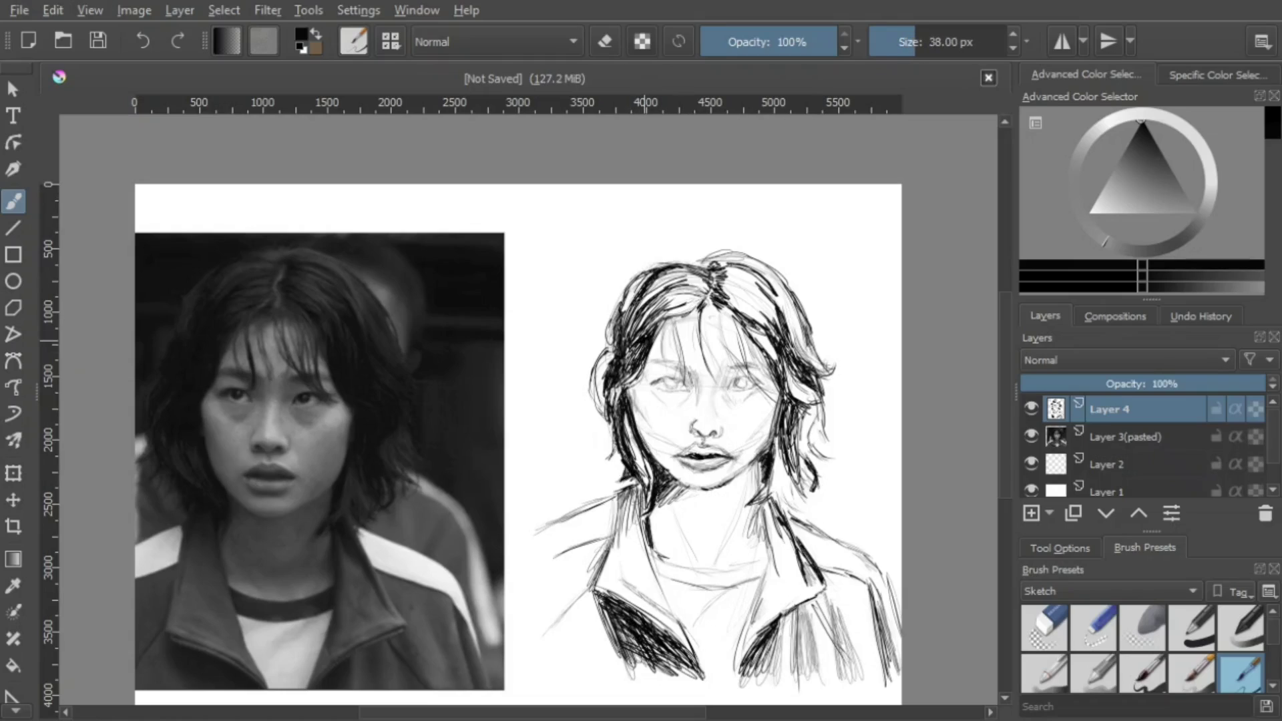
pyautogui.moveTo(624, 346); pyautogui.dragTo(615, 375)
pyautogui.moveTo(648, 302)
pyautogui.mouseDown()
pyautogui.moveTo(621, 349)
pyautogui.moveTo(624, 337)
pyautogui.mouseUp()
pyautogui.moveTo(639, 293); pyautogui.dragTo(620, 327)
pyautogui.moveTo(619, 314); pyautogui.dragTo(612, 424)
pyautogui.moveTo(613, 347)
pyautogui.mouseDown()
pyautogui.moveTo(594, 402)
pyautogui.moveTo(627, 447)
pyautogui.moveTo(641, 507)
pyautogui.mouseUp()
# Thicken the dark hair strands on the right side of the face and across the upper right crown
pyautogui.moveTo(773, 437); pyautogui.dragTo(756, 462)
pyautogui.moveTo(807, 394); pyautogui.dragTo(785, 434)
pyautogui.moveTo(783, 332); pyautogui.dragTo(761, 361)
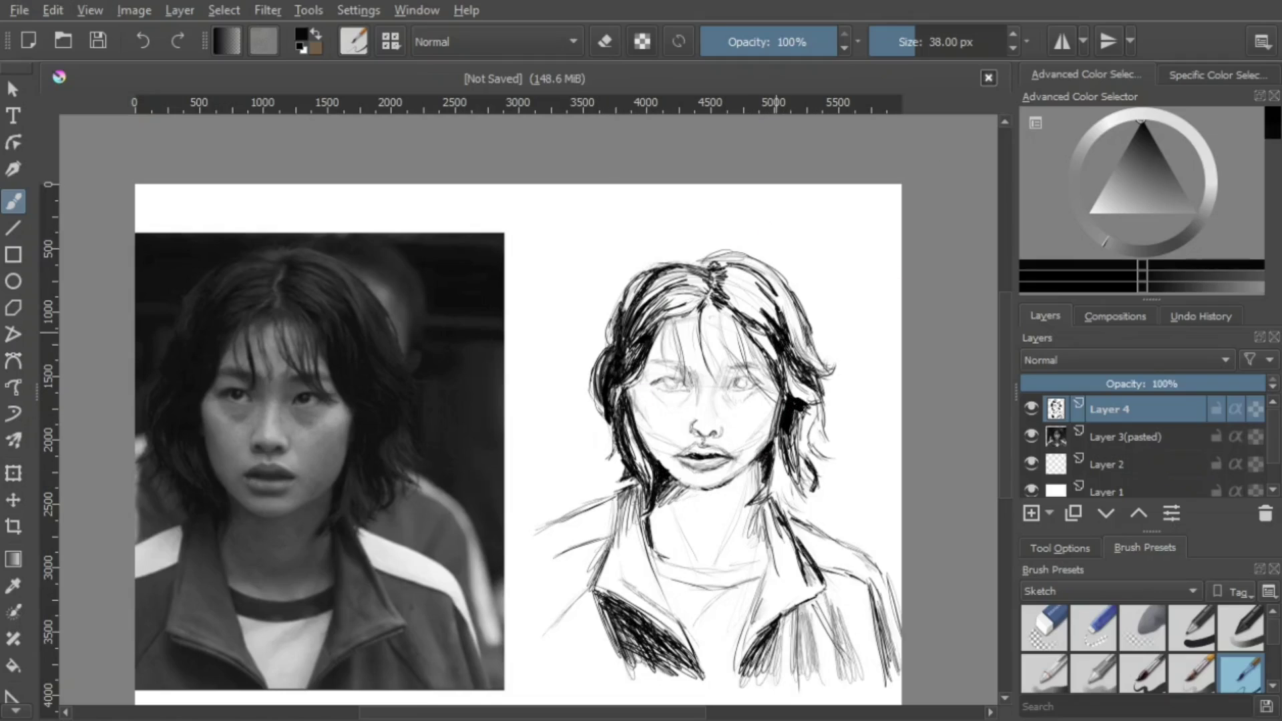
pyautogui.moveTo(774, 286); pyautogui.dragTo(792, 364)
pyautogui.moveTo(814, 330); pyautogui.dragTo(803, 371)
pyautogui.moveTo(706, 260)
pyautogui.mouseDown()
pyautogui.moveTo(756, 286)
pyautogui.moveTo(777, 317)
pyautogui.mouseUp()
# Reduce the brush size to 32 px and ink the eyebrows, fringe strands and hair near the parting
pyautogui.moveTo(741, 368); pyautogui.dragTo(763, 361)
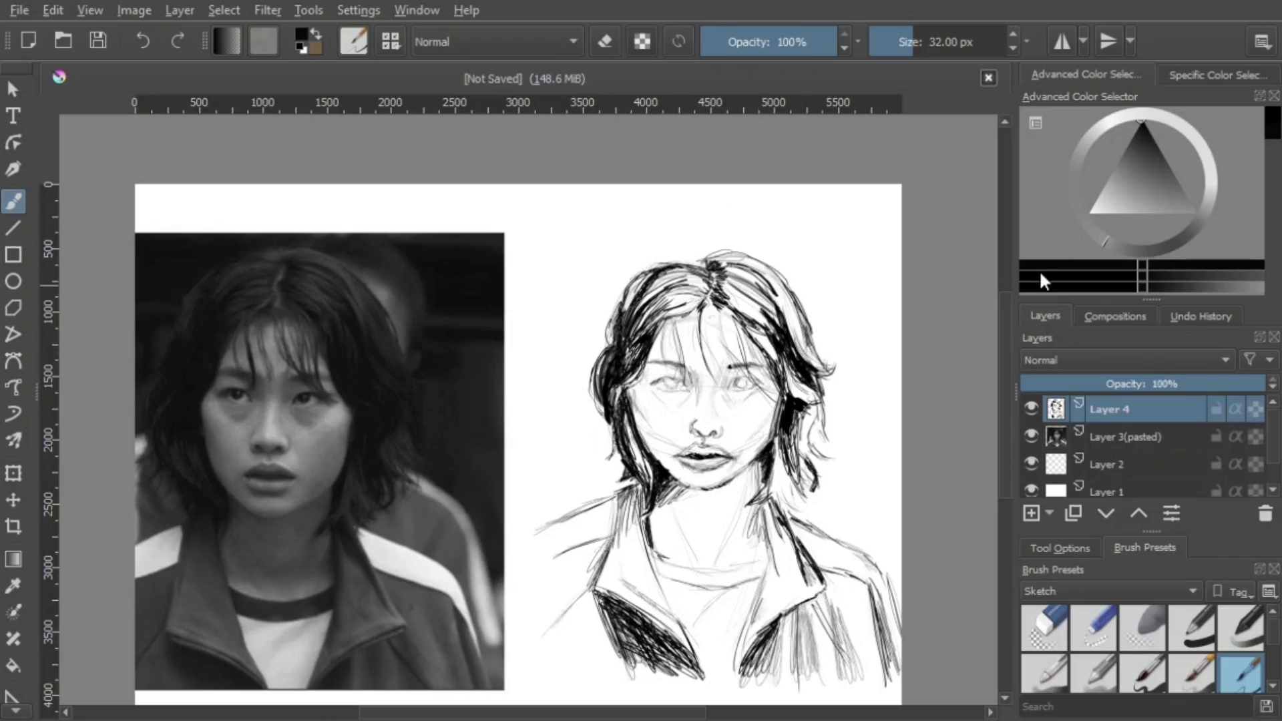
pyautogui.moveTo(655, 361); pyautogui.dragTo(689, 373)
pyautogui.moveTo(725, 304)
pyautogui.mouseDown()
pyautogui.moveTo(718, 343)
pyautogui.moveTo(781, 406)
pyautogui.moveTo(765, 397)
pyautogui.moveTo(760, 364)
pyautogui.moveTo(710, 401)
pyautogui.moveTo(721, 339)
pyautogui.mouseUp()
pyautogui.moveTo(702, 299)
pyautogui.mouseDown()
pyautogui.moveTo(677, 335)
pyautogui.moveTo(674, 318)
pyautogui.mouseUp()
pyautogui.moveTo(703, 294); pyautogui.dragTo(683, 308)
pyautogui.moveTo(707, 256); pyautogui.dragTo(693, 265)
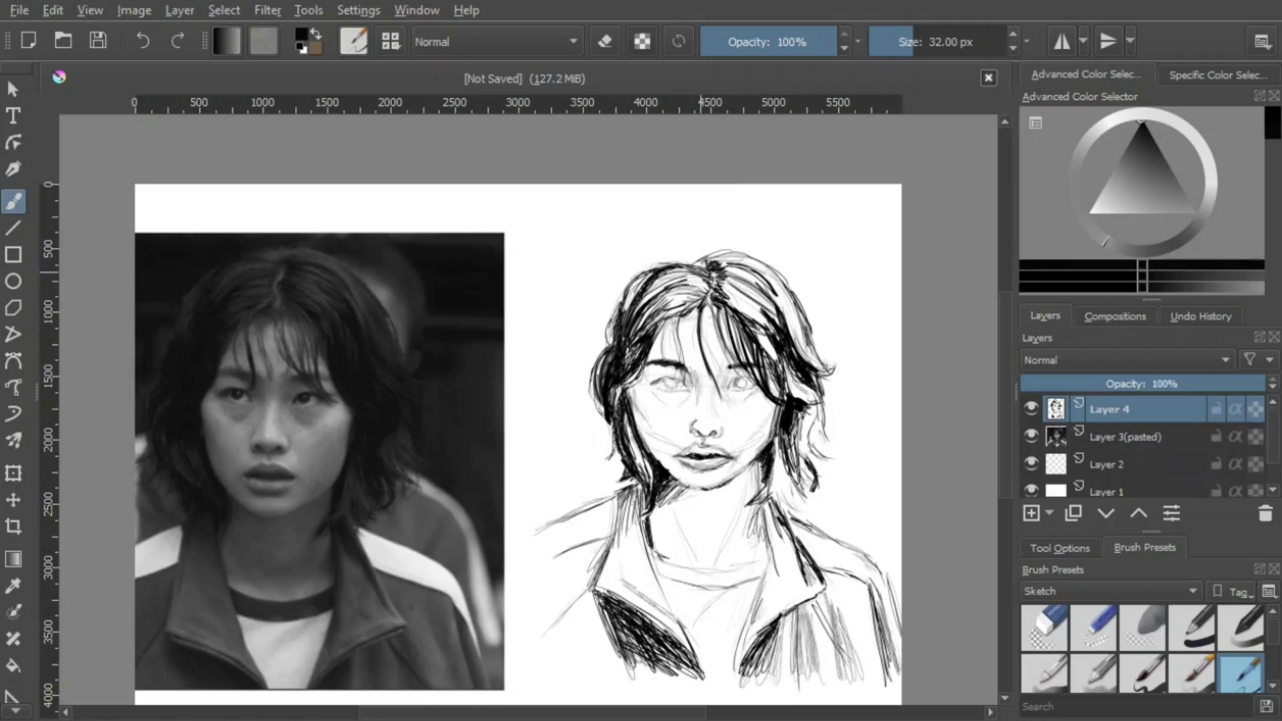
# Fill the jacket openings below both lapels solid black and define the curved neckline of the shirt
pyautogui.moveTo(801, 460); pyautogui.dragTo(780, 518)
pyautogui.moveTo(771, 629)
pyautogui.mouseDown()
pyautogui.moveTo(745, 673)
pyautogui.moveTo(765, 668)
pyautogui.mouseUp()
pyautogui.moveTo(611, 604)
pyautogui.mouseDown()
pyautogui.moveTo(691, 667)
pyautogui.moveTo(681, 651)
pyautogui.mouseUp()
pyautogui.moveTo(667, 607); pyautogui.dragTo(600, 666)
pyautogui.moveTo(792, 614); pyautogui.dragTo(767, 674)
pyautogui.moveTo(808, 604); pyautogui.dragTo(800, 692)
pyautogui.moveTo(651, 582)
pyautogui.mouseDown()
pyautogui.moveTo(697, 571)
pyautogui.moveTo(729, 585)
pyautogui.mouseUp()
pyautogui.moveTo(727, 572); pyautogui.dragTo(769, 556)
# Thicken the dark hair strands to the right of the neck, jaw and cheek
pyautogui.moveTo(768, 502); pyautogui.dragTo(759, 542)
pyautogui.moveTo(770, 478)
pyautogui.mouseDown()
pyautogui.moveTo(757, 530)
pyautogui.moveTo(760, 500)
pyautogui.moveTo(774, 523)
pyautogui.mouseUp()
pyautogui.moveTo(779, 436); pyautogui.dragTo(772, 466)
pyautogui.moveTo(792, 433); pyautogui.dragTo(788, 465)
pyautogui.moveTo(821, 411); pyautogui.dragTo(798, 465)
pyautogui.moveTo(818, 443)
pyautogui.mouseDown()
pyautogui.moveTo(798, 494)
pyautogui.moveTo(791, 454)
pyautogui.mouseUp()
pyautogui.moveTo(805, 432)
pyautogui.mouseDown()
pyautogui.moveTo(795, 495)
pyautogui.moveTo(808, 505)
pyautogui.mouseUp()
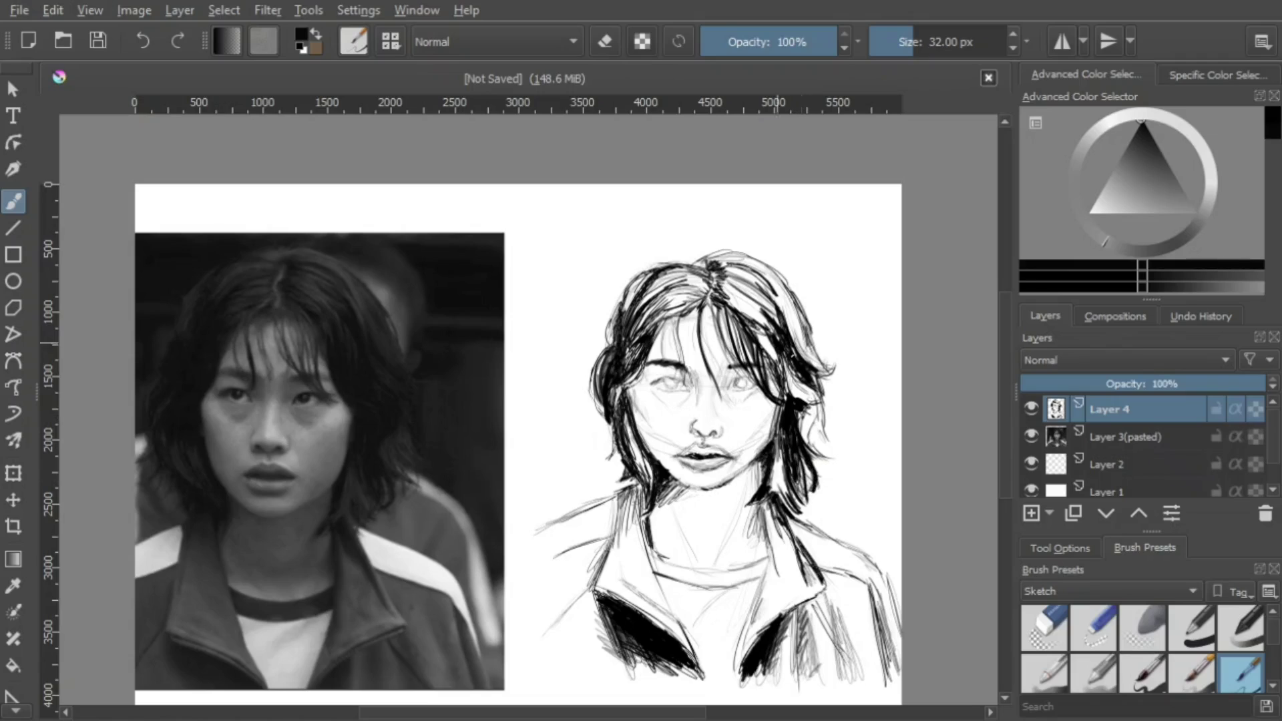
pyautogui.moveTo(797, 404)
pyautogui.mouseDown()
pyautogui.moveTo(812, 425)
pyautogui.moveTo(832, 411)
pyautogui.moveTo(815, 404)
pyautogui.mouseUp()
pyautogui.moveTo(777, 364); pyautogui.dragTo(793, 398)
pyautogui.moveTo(781, 360)
pyautogui.mouseDown()
pyautogui.moveTo(788, 392)
pyautogui.moveTo(808, 398)
pyautogui.moveTo(781, 351)
pyautogui.moveTo(784, 394)
pyautogui.mouseUp()
# Shade the gaps in the hair on the right side grey, from the crown to the tips beside the neck
pyautogui.press('e')
pyautogui.press('e')
pyautogui.moveTo(824, 339); pyautogui.dragTo(798, 364)
pyautogui.moveTo(813, 310); pyautogui.dragTo(795, 360)
pyautogui.moveTo(805, 296); pyautogui.dragTo(785, 361)
pyautogui.moveTo(819, 294)
pyautogui.mouseDown()
pyautogui.moveTo(783, 371)
pyautogui.moveTo(807, 371)
pyautogui.mouseUp()
pyautogui.moveTo(784, 278); pyautogui.dragTo(771, 311)
pyautogui.moveTo(748, 258); pyautogui.dragTo(718, 265)
pyautogui.moveTo(800, 302); pyautogui.dragTo(780, 347)
pyautogui.moveTo(796, 348); pyautogui.dragTo(770, 399)
pyautogui.moveTo(820, 364)
pyautogui.mouseDown()
pyautogui.moveTo(793, 400)
pyautogui.moveTo(805, 444)
pyautogui.mouseUp()
pyautogui.moveTo(818, 392); pyautogui.dragTo(774, 507)
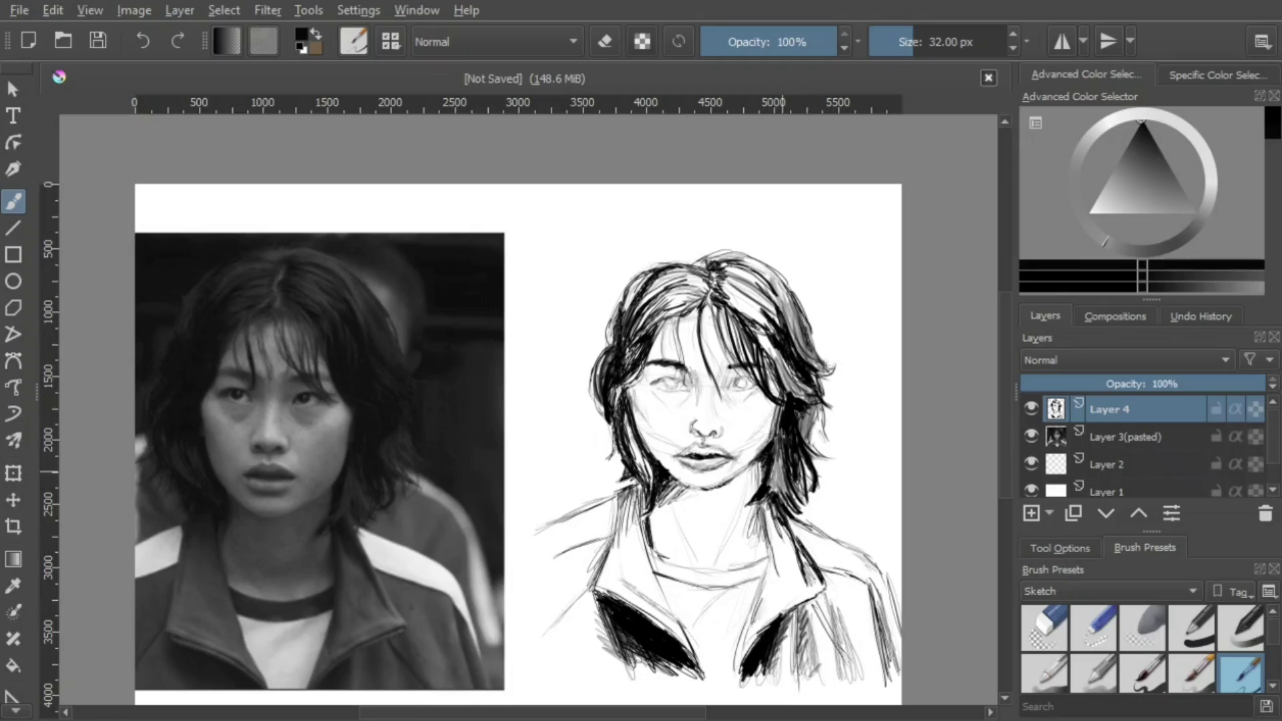
pyautogui.moveTo(788, 441); pyautogui.dragTo(780, 458)
pyautogui.moveTo(805, 462)
pyautogui.mouseDown()
pyautogui.moveTo(790, 511)
pyautogui.moveTo(772, 491)
pyautogui.mouseUp()
pyautogui.moveTo(808, 388); pyautogui.dragTo(823, 428)
pyautogui.moveTo(760, 327); pyautogui.dragTo(781, 362)
pyautogui.moveTo(751, 319); pyautogui.dragTo(780, 357)
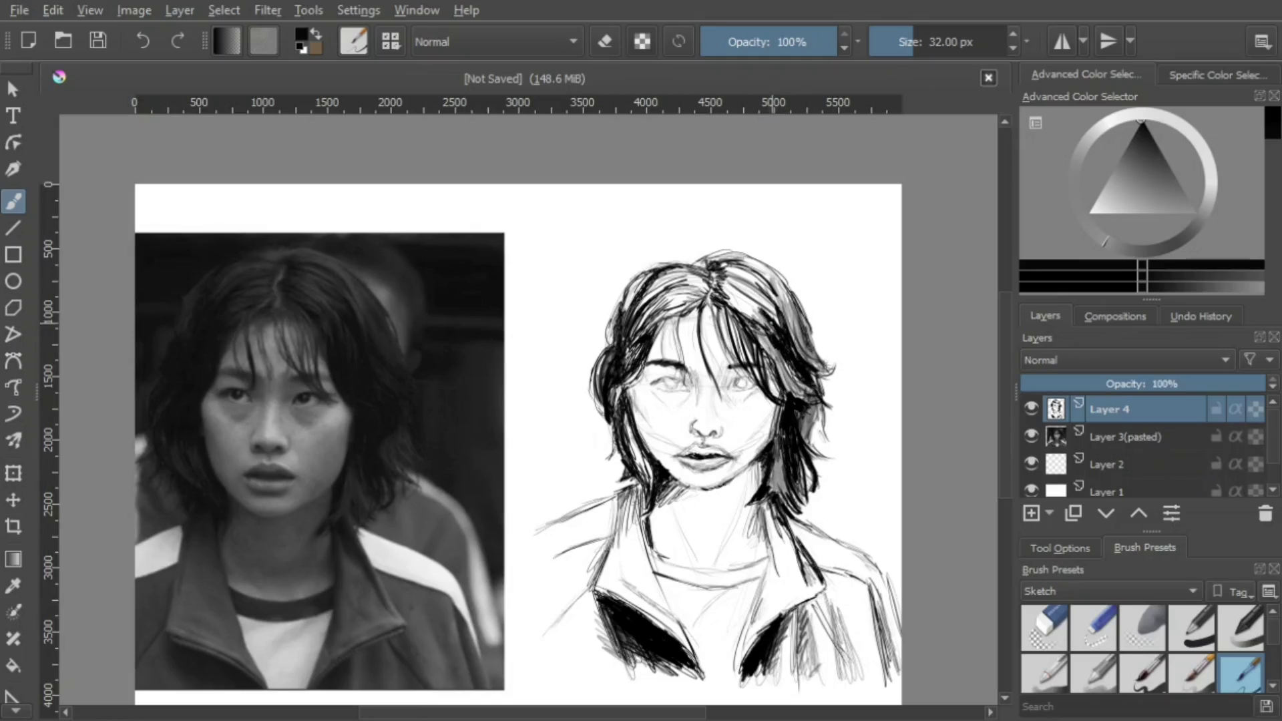
pyautogui.moveTo(735, 297); pyautogui.dragTo(764, 312)
# Shade the hair on the left side of the face and across the crown with grey strokes
pyautogui.moveTo(616, 385); pyautogui.dragTo(644, 480)
pyautogui.moveTo(618, 381); pyautogui.dragTo(655, 488)
pyautogui.moveTo(624, 420); pyautogui.dragTo(651, 484)
pyautogui.moveTo(615, 374)
pyautogui.mouseDown()
pyautogui.moveTo(631, 415)
pyautogui.moveTo(643, 386)
pyautogui.mouseUp()
pyautogui.moveTo(661, 294)
pyautogui.mouseDown()
pyautogui.moveTo(628, 367)
pyautogui.moveTo(640, 335)
pyautogui.mouseUp()
pyautogui.moveTo(706, 292); pyautogui.dragTo(664, 307)
pyautogui.moveTo(692, 301)
pyautogui.mouseDown()
pyautogui.moveTo(647, 327)
pyautogui.moveTo(656, 311)
pyautogui.mouseUp()
pyautogui.moveTo(660, 286); pyautogui.dragTo(627, 309)
pyautogui.moveTo(653, 273)
pyautogui.mouseDown()
pyautogui.moveTo(623, 311)
pyautogui.moveTo(634, 312)
pyautogui.mouseUp()
pyautogui.moveTo(686, 268); pyautogui.dragTo(641, 305)
pyautogui.moveTo(762, 279)
pyautogui.mouseDown()
pyautogui.moveTo(729, 319)
pyautogui.moveTo(800, 352)
pyautogui.mouseUp()
pyautogui.moveTo(782, 254)
pyautogui.mouseDown()
pyautogui.moveTo(738, 288)
pyautogui.moveTo(676, 274)
pyautogui.mouseUp()
pyautogui.moveTo(710, 258); pyautogui.dragTo(696, 266)
pyautogui.moveTo(733, 252)
pyautogui.mouseDown()
pyautogui.moveTo(690, 269)
pyautogui.moveTo(735, 268)
pyautogui.mouseUp()
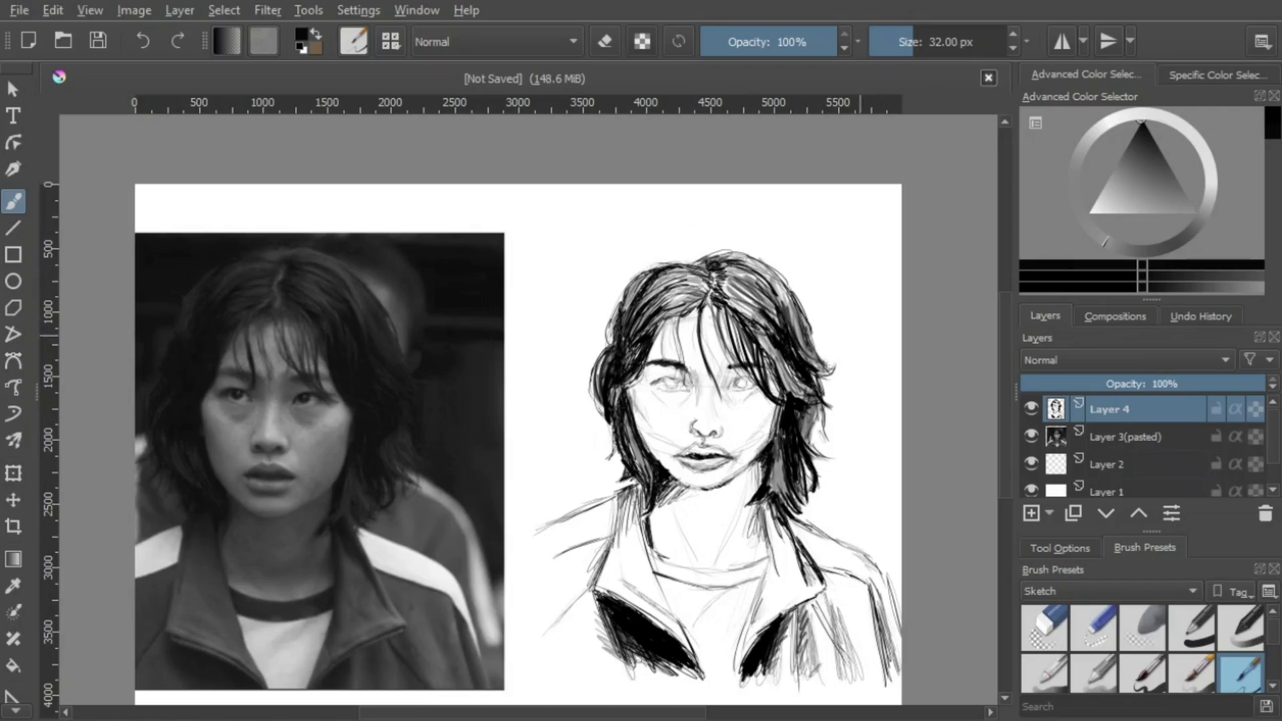
# Shade the shirt's neckband grey and add shadow strokes on the shirt beside the jacket opening
pyautogui.moveTo(760, 614); pyautogui.dragTo(735, 675)
pyautogui.moveTo(764, 598); pyautogui.dragTo(744, 635)
pyautogui.moveTo(768, 560); pyautogui.dragTo(745, 578)
pyautogui.moveTo(764, 567); pyautogui.dragTo(740, 583)
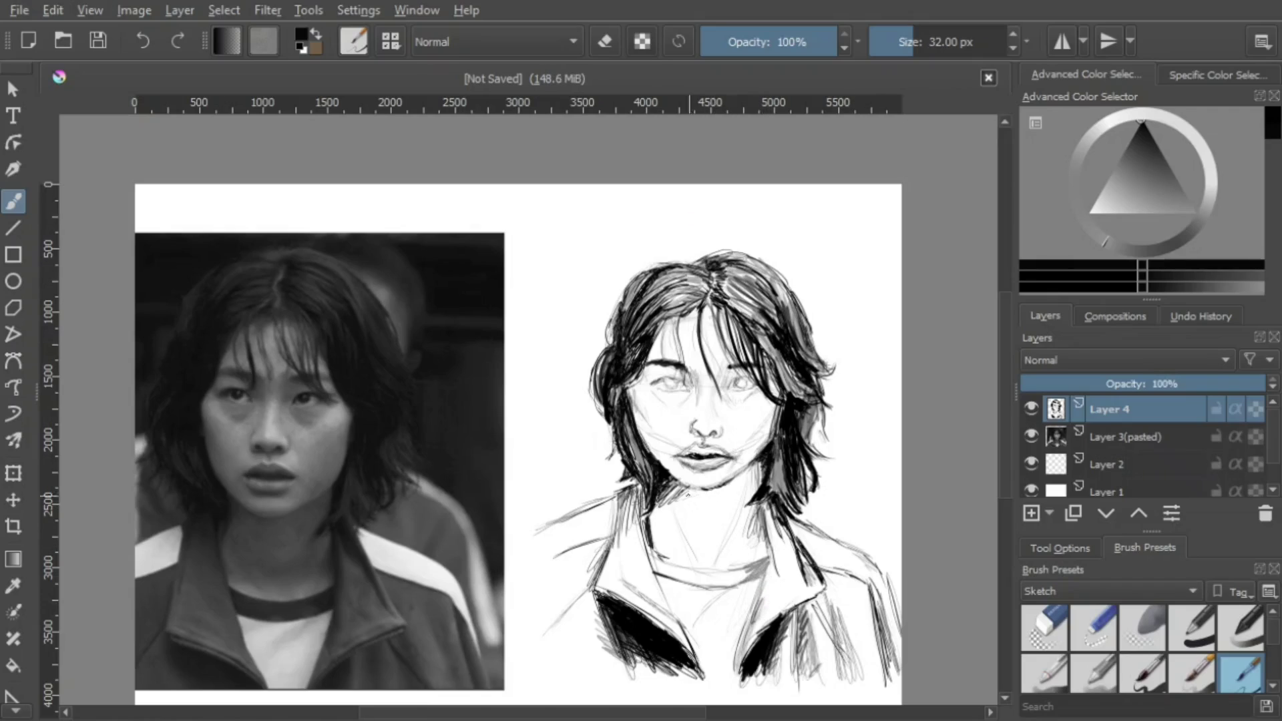
pyautogui.moveTo(654, 561)
pyautogui.mouseDown()
pyautogui.moveTo(735, 575)
pyautogui.moveTo(700, 627)
pyautogui.moveTo(666, 600)
pyautogui.mouseUp()
pyautogui.moveTo(758, 576)
pyautogui.mouseDown()
pyautogui.moveTo(733, 585)
pyautogui.moveTo(741, 680)
pyautogui.mouseUp()
# Shade both sides of the turned-out jacket collar with grey strokes following its folds
pyautogui.moveTo(794, 578)
pyautogui.mouseDown()
pyautogui.moveTo(749, 652)
pyautogui.moveTo(772, 618)
pyautogui.mouseUp()
pyautogui.moveTo(821, 578); pyautogui.dragTo(799, 599)
pyautogui.moveTo(793, 552); pyautogui.dragTo(766, 602)
pyautogui.moveTo(792, 548); pyautogui.dragTo(773, 589)
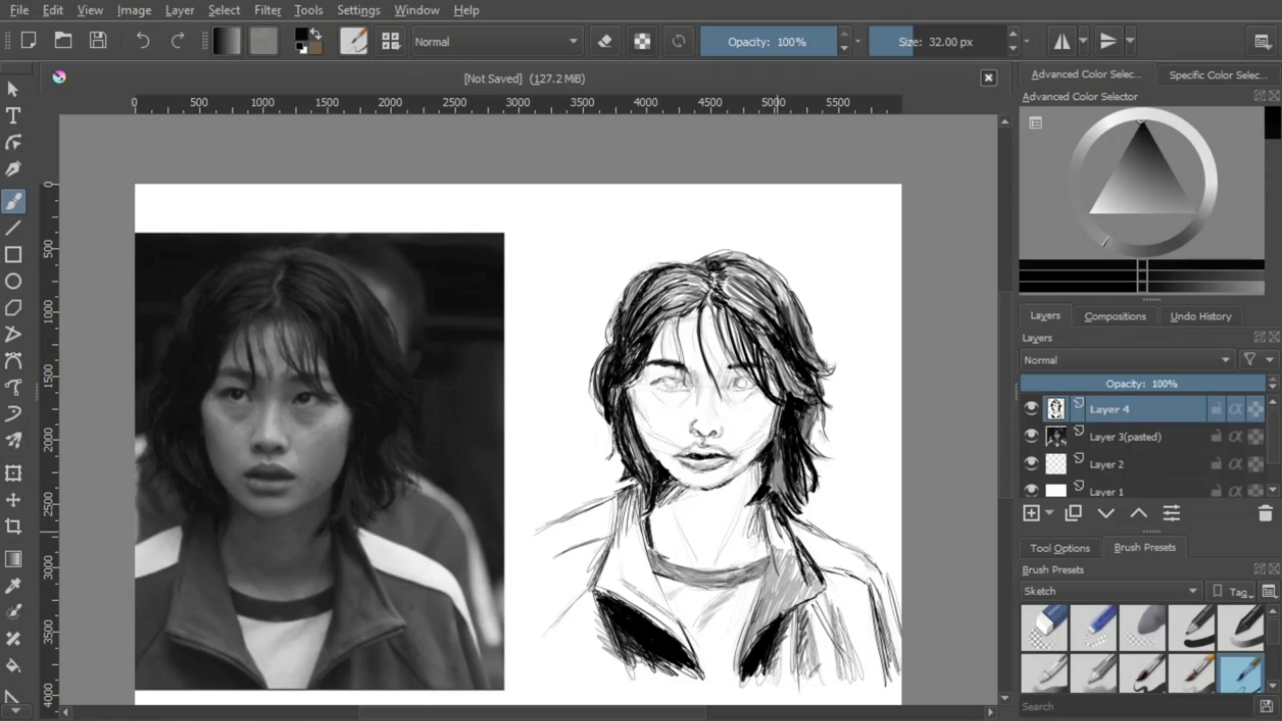
pyautogui.moveTo(768, 505); pyautogui.dragTo(775, 546)
pyautogui.moveTo(777, 508)
pyautogui.mouseDown()
pyautogui.moveTo(793, 569)
pyautogui.moveTo(782, 584)
pyautogui.mouseUp()
pyautogui.moveTo(791, 526); pyautogui.dragTo(775, 557)
pyautogui.moveTo(766, 501)
pyautogui.mouseDown()
pyautogui.moveTo(791, 560)
pyautogui.moveTo(787, 541)
pyautogui.mouseUp()
pyautogui.moveTo(621, 527); pyautogui.dragTo(601, 598)
pyautogui.moveTo(640, 494); pyautogui.dragTo(620, 594)
pyautogui.moveTo(637, 486)
pyautogui.mouseDown()
pyautogui.moveTo(641, 574)
pyautogui.moveTo(639, 521)
pyautogui.moveTo(620, 520)
pyautogui.moveTo(645, 554)
pyautogui.moveTo(645, 604)
pyautogui.mouseUp()
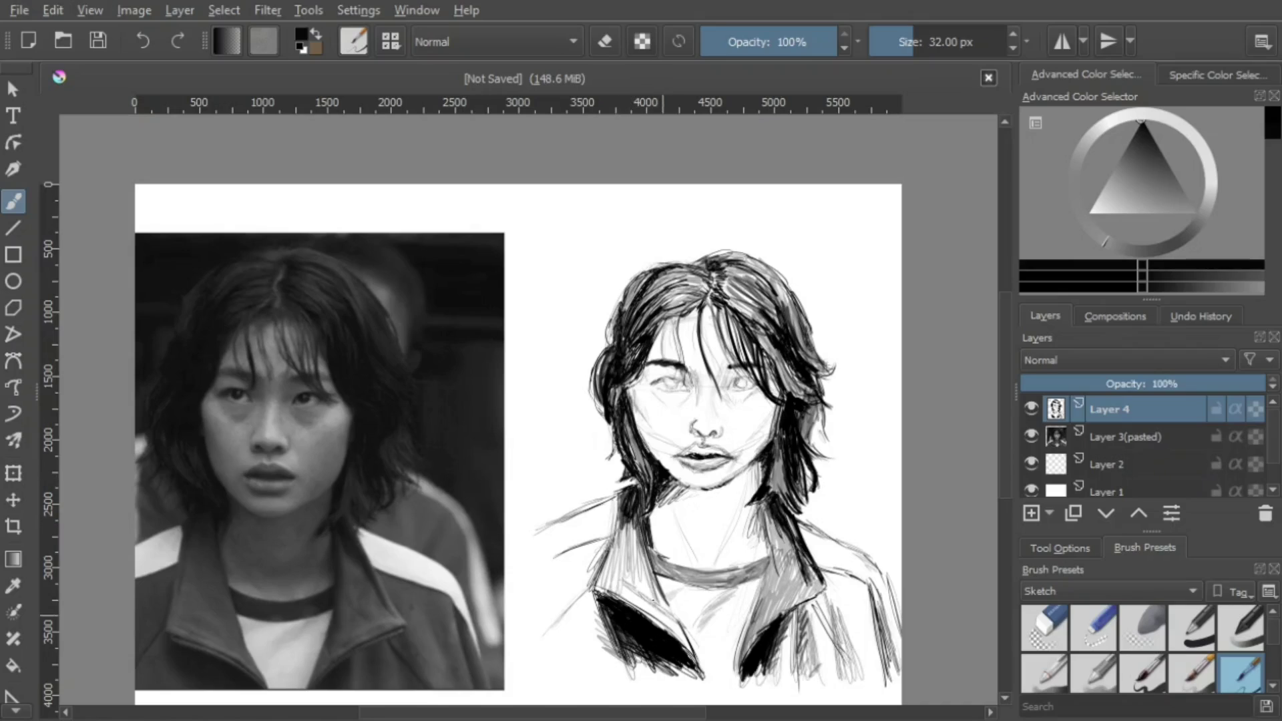
pyautogui.moveTo(641, 520)
pyautogui.mouseDown()
pyautogui.moveTo(631, 608)
pyautogui.moveTo(658, 661)
pyautogui.moveTo(611, 601)
pyautogui.moveTo(624, 609)
pyautogui.mouseUp()
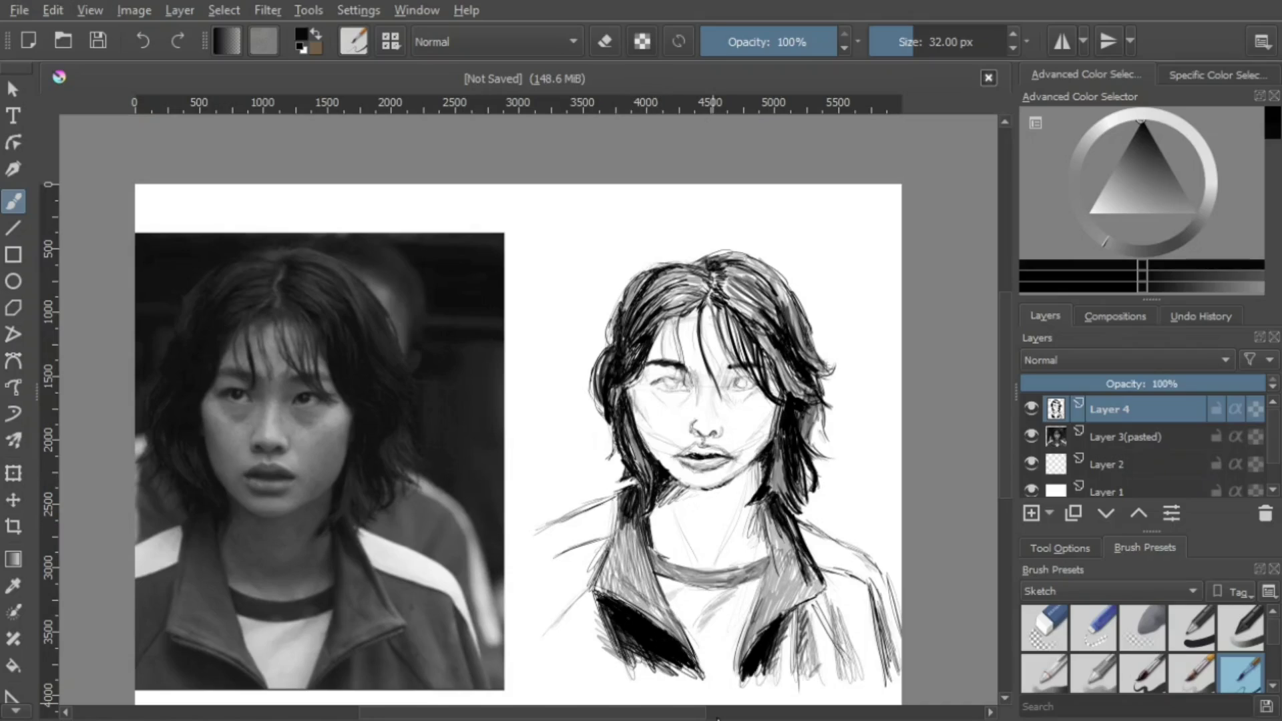
# Hatch the jacket body and sleeves on both sides below the shoulder stripes
pyautogui.moveTo(604, 553); pyautogui.dragTo(571, 607)
pyautogui.moveTo(605, 539)
pyautogui.mouseDown()
pyautogui.moveTo(559, 577)
pyautogui.moveTo(562, 607)
pyautogui.mouseUp()
pyautogui.moveTo(596, 584)
pyautogui.mouseDown()
pyautogui.moveTo(568, 630)
pyautogui.moveTo(588, 651)
pyautogui.mouseUp()
pyautogui.moveTo(576, 556); pyautogui.dragTo(543, 621)
pyautogui.moveTo(594, 592)
pyautogui.mouseDown()
pyautogui.moveTo(562, 633)
pyautogui.moveTo(591, 652)
pyautogui.mouseUp()
pyautogui.moveTo(820, 601); pyautogui.dragTo(802, 658)
pyautogui.moveTo(798, 605)
pyautogui.mouseDown()
pyautogui.moveTo(774, 655)
pyautogui.moveTo(811, 661)
pyautogui.mouseUp()
pyautogui.moveTo(854, 608)
pyautogui.mouseDown()
pyautogui.moveTo(828, 668)
pyautogui.moveTo(841, 675)
pyautogui.mouseUp()
pyautogui.moveTo(893, 630); pyautogui.dragTo(868, 674)
pyautogui.moveTo(894, 604); pyautogui.dragTo(880, 667)
pyautogui.moveTo(895, 631)
pyautogui.mouseDown()
pyautogui.moveTo(882, 688)
pyautogui.moveTo(868, 687)
pyautogui.mouseUp()
pyautogui.moveTo(868, 614); pyautogui.dragTo(808, 668)
pyautogui.moveTo(851, 575); pyautogui.dragTo(809, 647)
pyautogui.moveTo(871, 582)
pyautogui.mouseDown()
pyautogui.moveTo(834, 627)
pyautogui.moveTo(859, 642)
pyautogui.mouseUp()
pyautogui.moveTo(820, 599); pyautogui.dragTo(780, 646)
pyautogui.moveTo(838, 572); pyautogui.dragTo(825, 600)
pyautogui.moveTo(826, 612); pyautogui.dragTo(780, 674)
pyautogui.moveTo(864, 633); pyautogui.dragTo(823, 684)
pyautogui.moveTo(865, 605); pyautogui.dragTo(843, 668)
pyautogui.moveTo(852, 579)
pyautogui.mouseDown()
pyautogui.moveTo(820, 631)
pyautogui.moveTo(828, 601)
pyautogui.mouseUp()
pyautogui.moveTo(864, 584)
pyautogui.mouseDown()
pyautogui.moveTo(847, 617)
pyautogui.moveTo(856, 671)
pyautogui.mouseUp()
pyautogui.moveTo(836, 604); pyautogui.dragTo(800, 680)
pyautogui.moveTo(604, 579); pyautogui.dragTo(589, 648)
pyautogui.moveTo(598, 562); pyautogui.dragTo(568, 645)
pyautogui.moveTo(606, 541); pyautogui.dragTo(587, 582)
pyautogui.moveTo(855, 578); pyautogui.dragTo(839, 602)
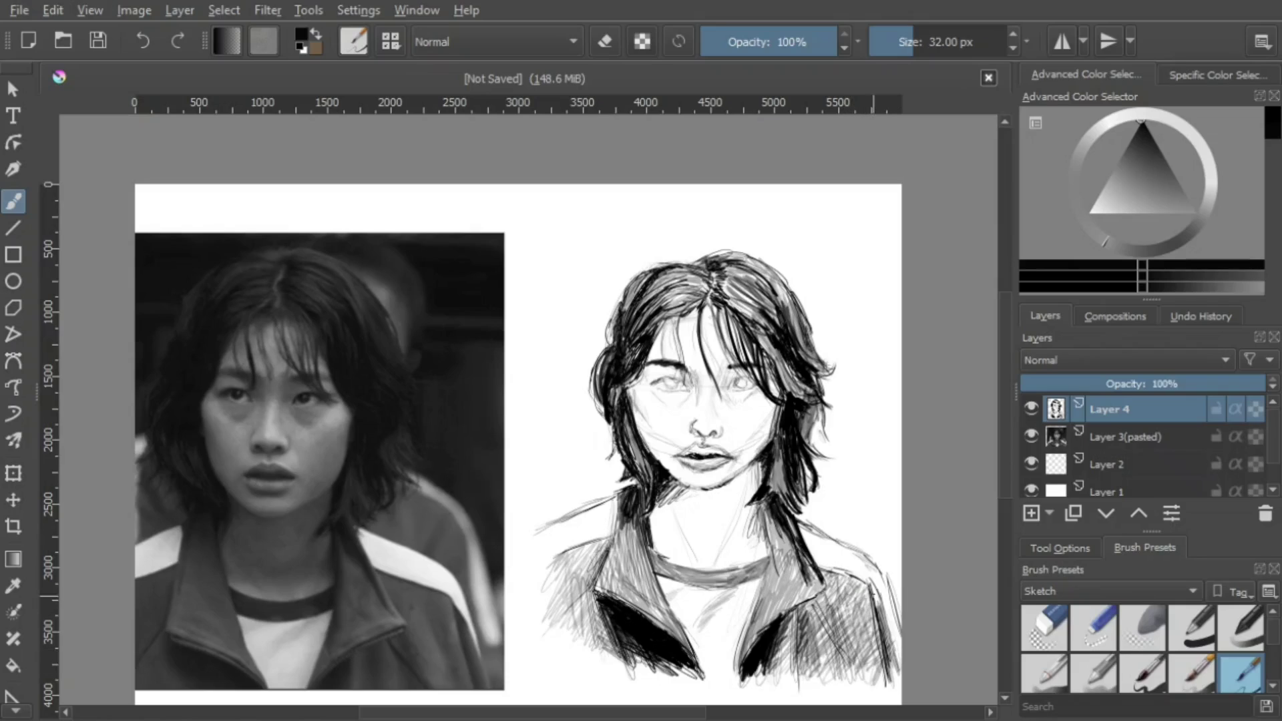
# Reduce the brush size to 16 px and ink the right eye with a dark iris and an erased highlight
pyautogui.hotkey('ctrl', '+')
pyautogui.press('[')
pyautogui.press('[')
pyautogui.press('[')
pyautogui.press('[')
pyautogui.press('[')
pyautogui.press('[')
pyautogui.press('[')
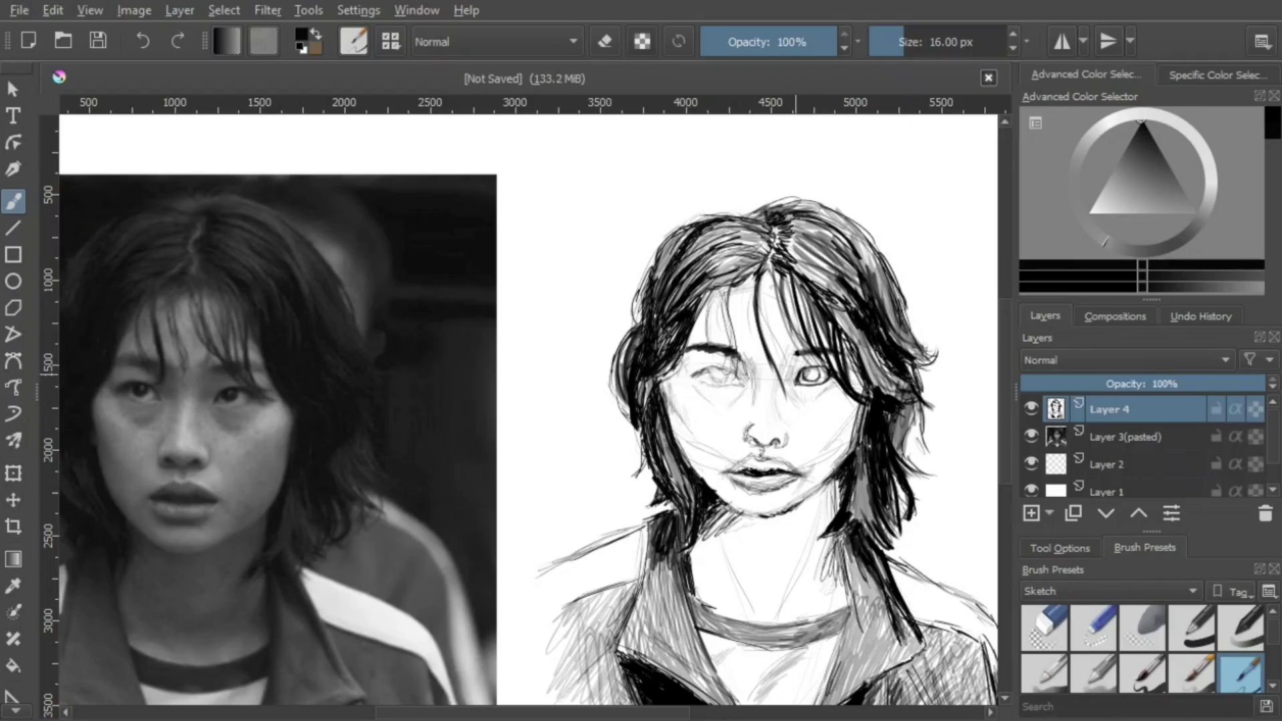
pyautogui.moveTo(786, 354); pyautogui.dragTo(796, 375)
pyautogui.press('e')
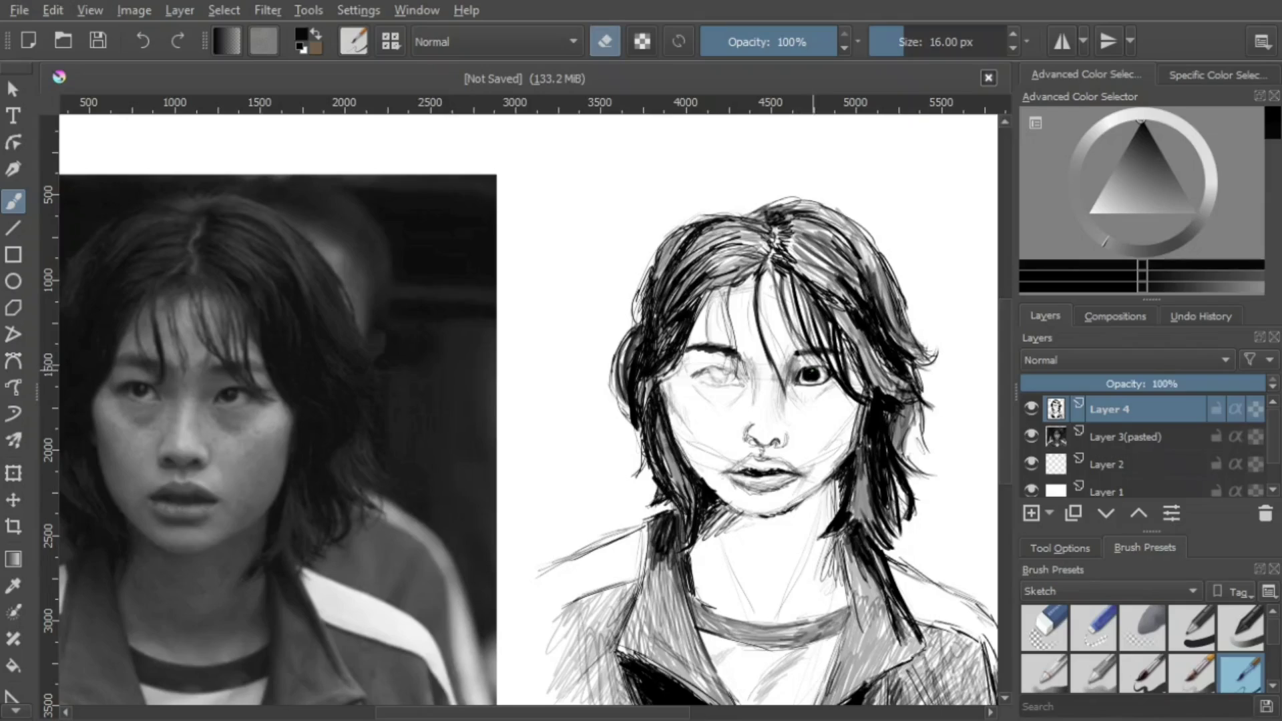
pyautogui.press('e')
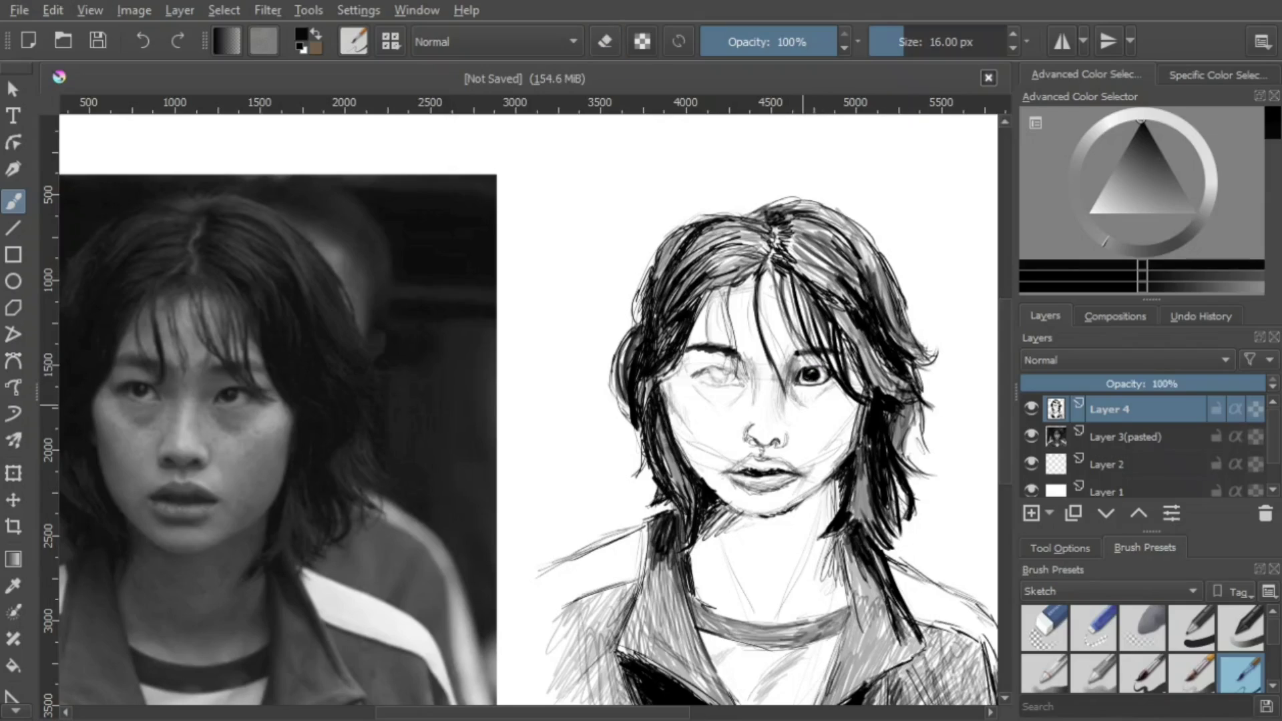
# Add light shading on the right cheek, under the right eye, below the lips and beside the nose bridge
pyautogui.moveTo(860, 402); pyautogui.dragTo(844, 419)
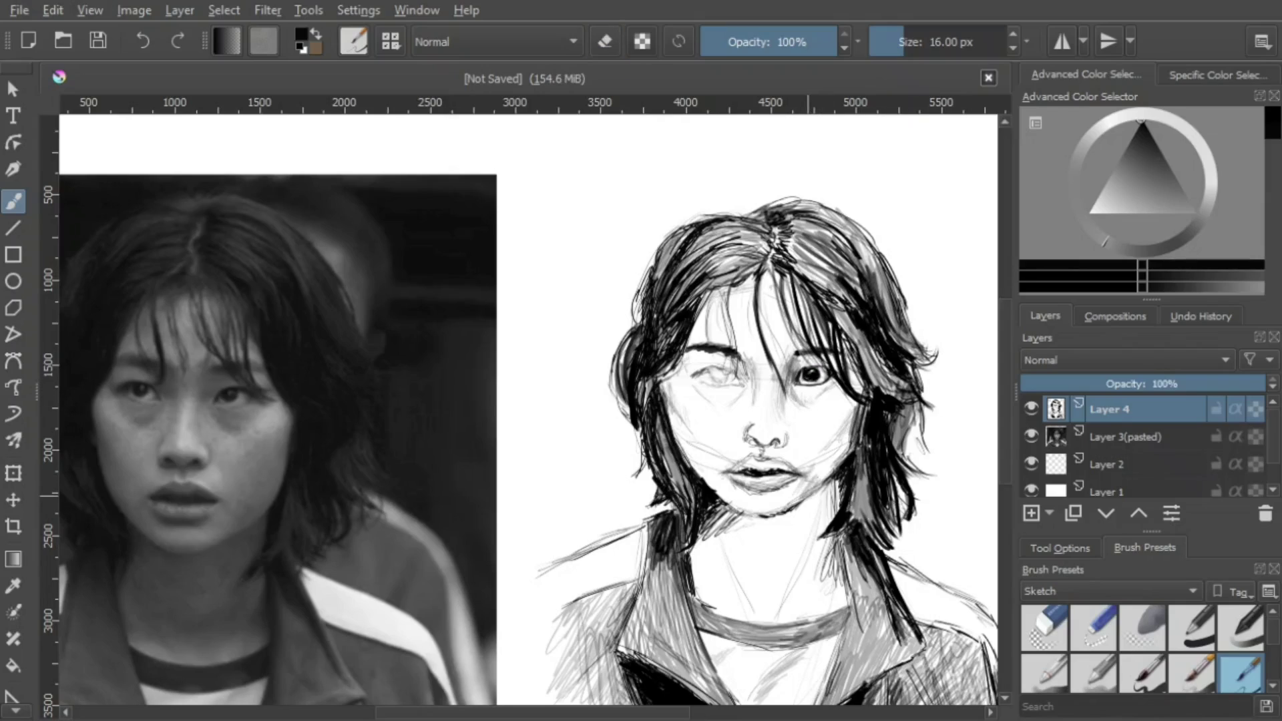
pyautogui.moveTo(763, 493); pyautogui.dragTo(742, 489)
pyautogui.moveTo(794, 388)
pyautogui.mouseDown()
pyautogui.moveTo(821, 404)
pyautogui.moveTo(798, 397)
pyautogui.mouseUp()
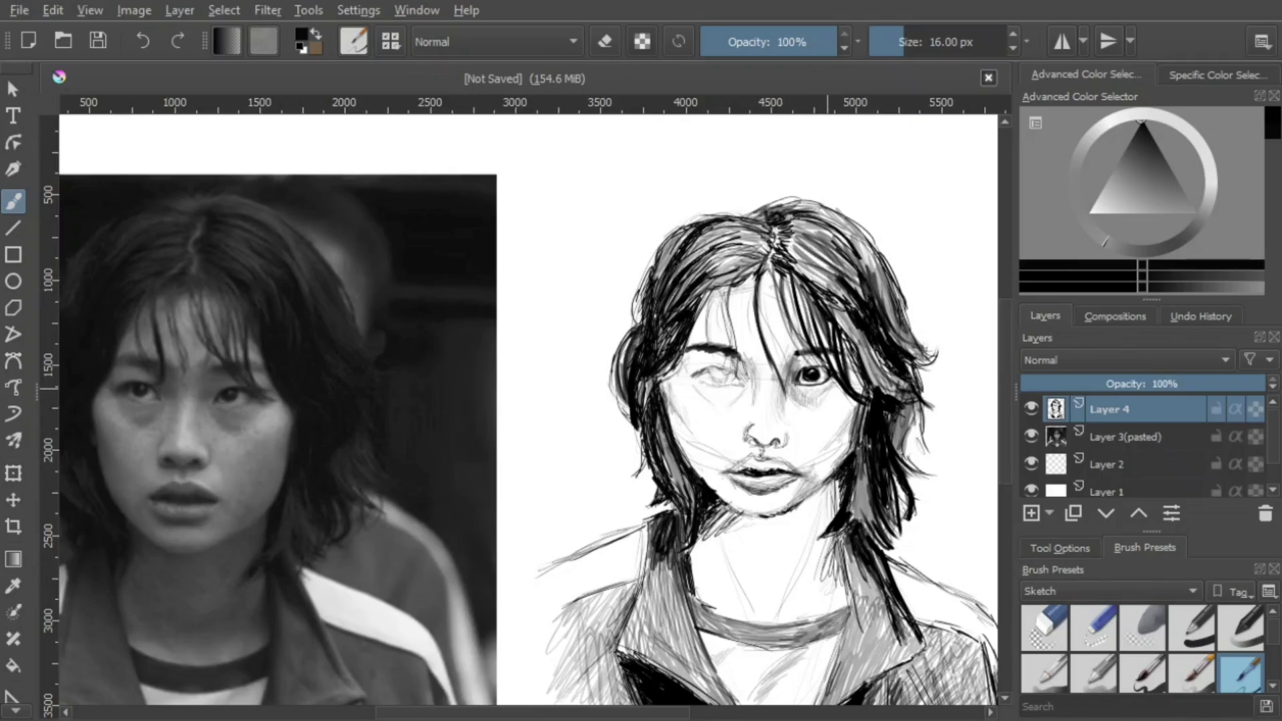
pyautogui.moveTo(743, 354); pyautogui.dragTo(757, 386)
pyautogui.moveTo(754, 366); pyautogui.dragTo(759, 398)
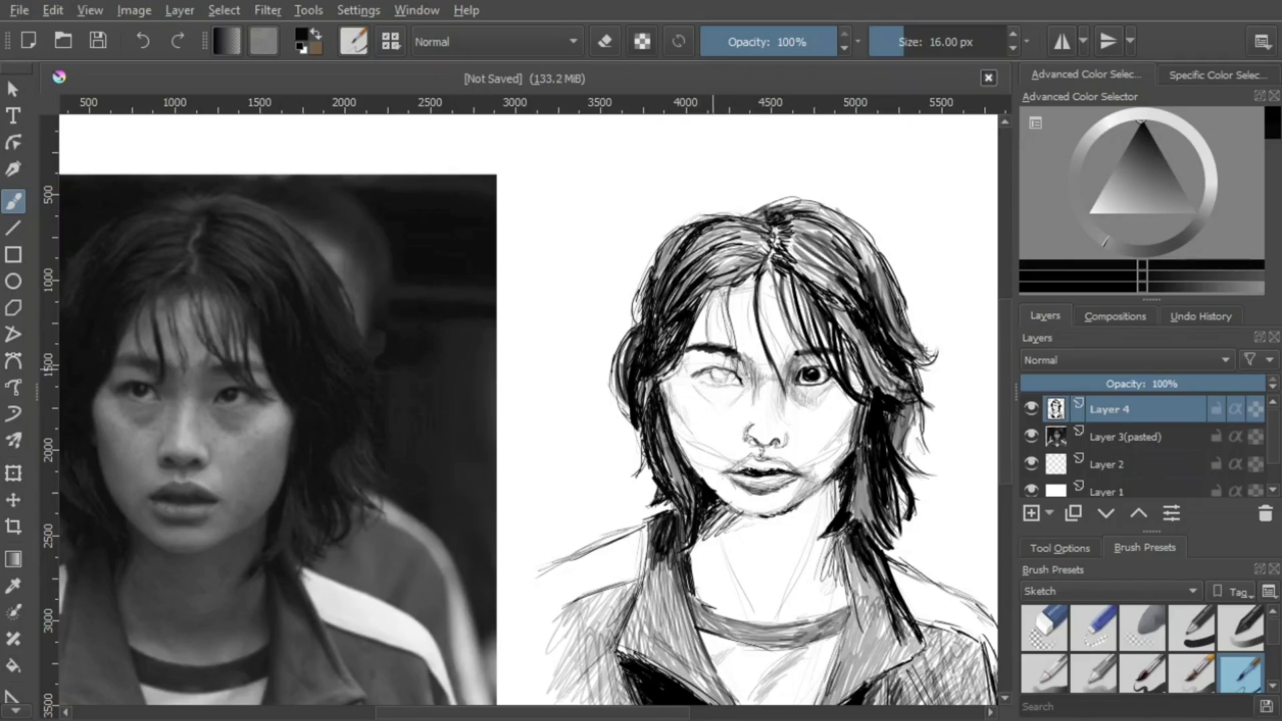
# Ink the left eye with dark lids and iris, erasing a small highlight in the pupil
pyautogui.moveTo(713, 371); pyautogui.dragTo(729, 378)
pyautogui.moveTo(698, 375); pyautogui.dragTo(717, 386)
pyautogui.press('e')
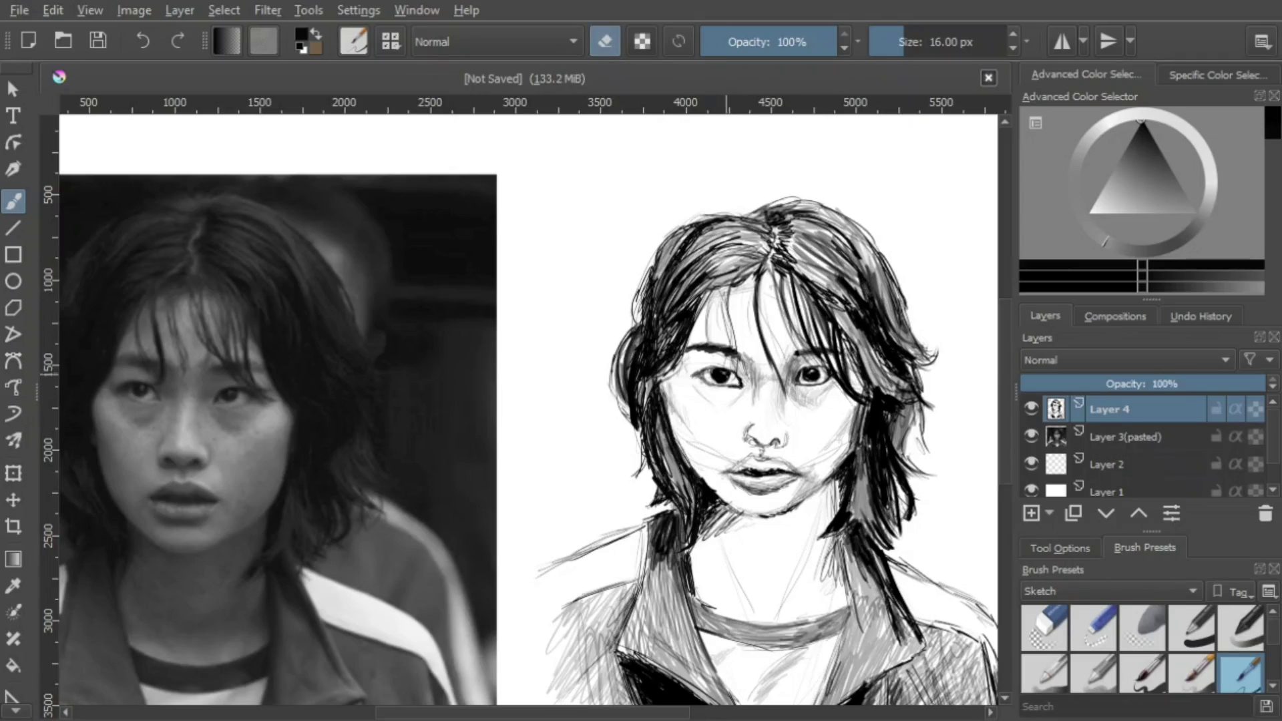
pyautogui.press('e')
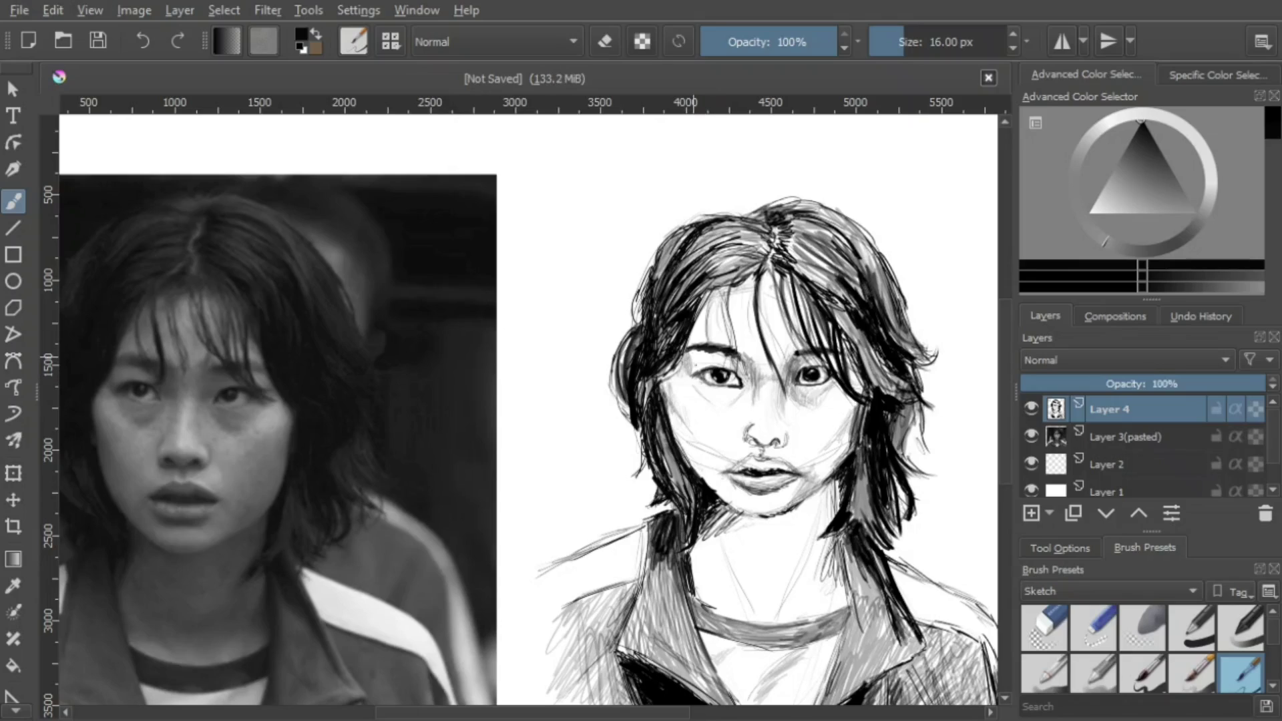
# Shade the areas beneath both eyes and along the side of the nose
pyautogui.moveTo(695, 365)
pyautogui.mouseDown()
pyautogui.moveTo(676, 373)
pyautogui.moveTo(723, 408)
pyautogui.mouseUp()
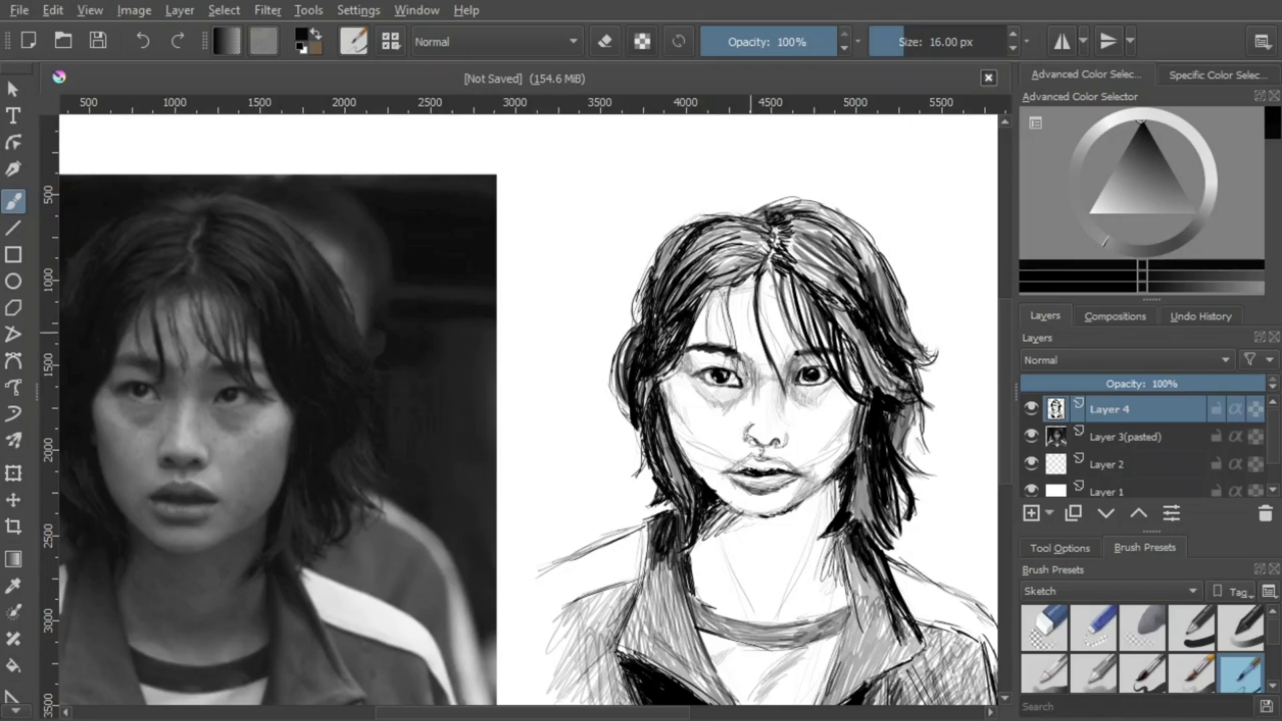
pyautogui.moveTo(835, 387); pyautogui.dragTo(824, 398)
pyautogui.moveTo(743, 353)
pyautogui.mouseDown()
pyautogui.moveTo(672, 415)
pyautogui.moveTo(713, 492)
pyautogui.moveTo(758, 494)
pyautogui.moveTo(752, 473)
pyautogui.moveTo(742, 507)
pyautogui.mouseUp()
# Cover the neck with cross-hatched shadow from the jawline down to the shirt neckband
pyautogui.hotkey('ctrl', '-')
pyautogui.moveTo(747, 498); pyautogui.dragTo(717, 552)
pyautogui.moveTo(696, 545); pyautogui.dragTo(725, 539)
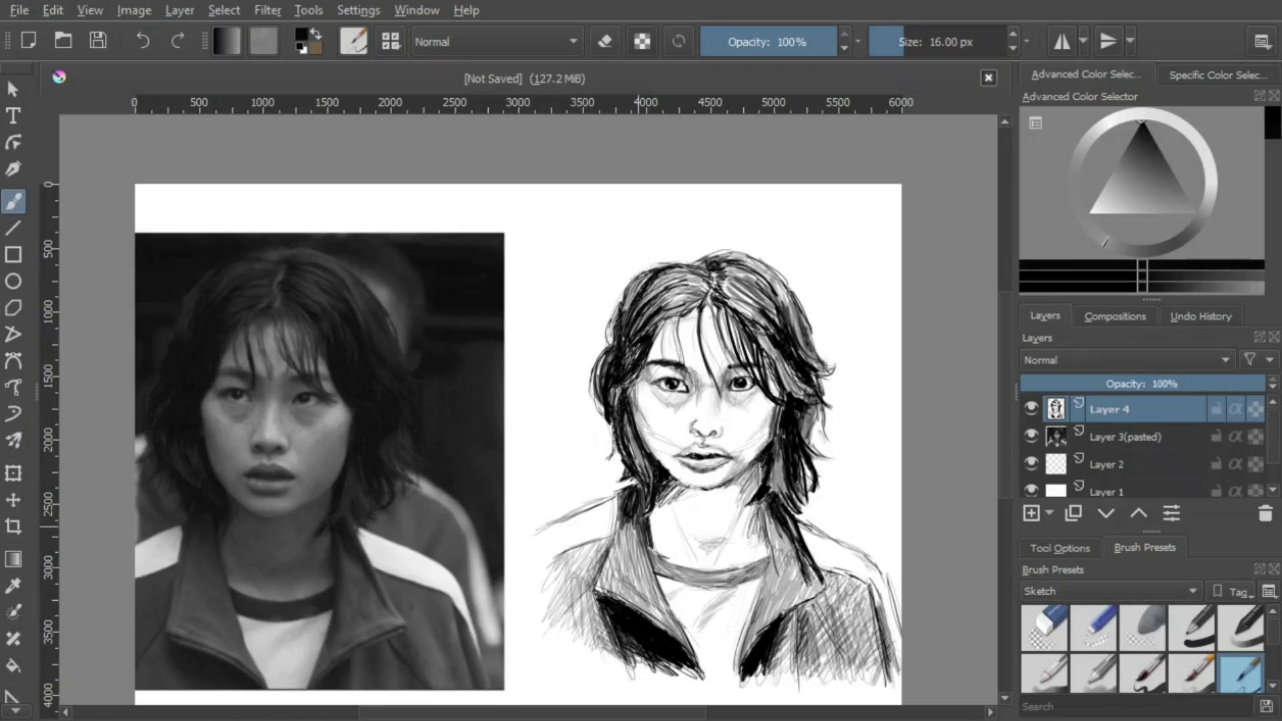
pyautogui.moveTo(651, 521); pyautogui.dragTo(684, 492)
pyautogui.moveTo(655, 561)
pyautogui.mouseDown()
pyautogui.moveTo(680, 531)
pyautogui.moveTo(656, 509)
pyautogui.moveTo(653, 544)
pyautogui.mouseUp()
pyautogui.moveTo(668, 492)
pyautogui.mouseDown()
pyautogui.moveTo(651, 533)
pyautogui.moveTo(718, 514)
pyautogui.mouseUp()
pyautogui.moveTo(725, 554); pyautogui.dragTo(746, 536)
pyautogui.moveTo(730, 542)
pyautogui.mouseDown()
pyautogui.moveTo(754, 510)
pyautogui.moveTo(739, 503)
pyautogui.mouseUp()
pyautogui.moveTo(713, 548)
pyautogui.mouseDown()
pyautogui.moveTo(734, 508)
pyautogui.moveTo(702, 492)
pyautogui.mouseUp()
pyautogui.moveTo(684, 542)
pyautogui.mouseDown()
pyautogui.moveTo(704, 502)
pyautogui.moveTo(736, 482)
pyautogui.mouseUp()
pyautogui.moveTo(711, 544)
pyautogui.mouseDown()
pyautogui.moveTo(742, 486)
pyautogui.moveTo(721, 486)
pyautogui.mouseUp()
pyautogui.moveTo(683, 538); pyautogui.dragTo(739, 524)
pyautogui.moveTo(672, 520)
pyautogui.mouseDown()
pyautogui.moveTo(694, 488)
pyautogui.moveTo(680, 482)
pyautogui.mouseUp()
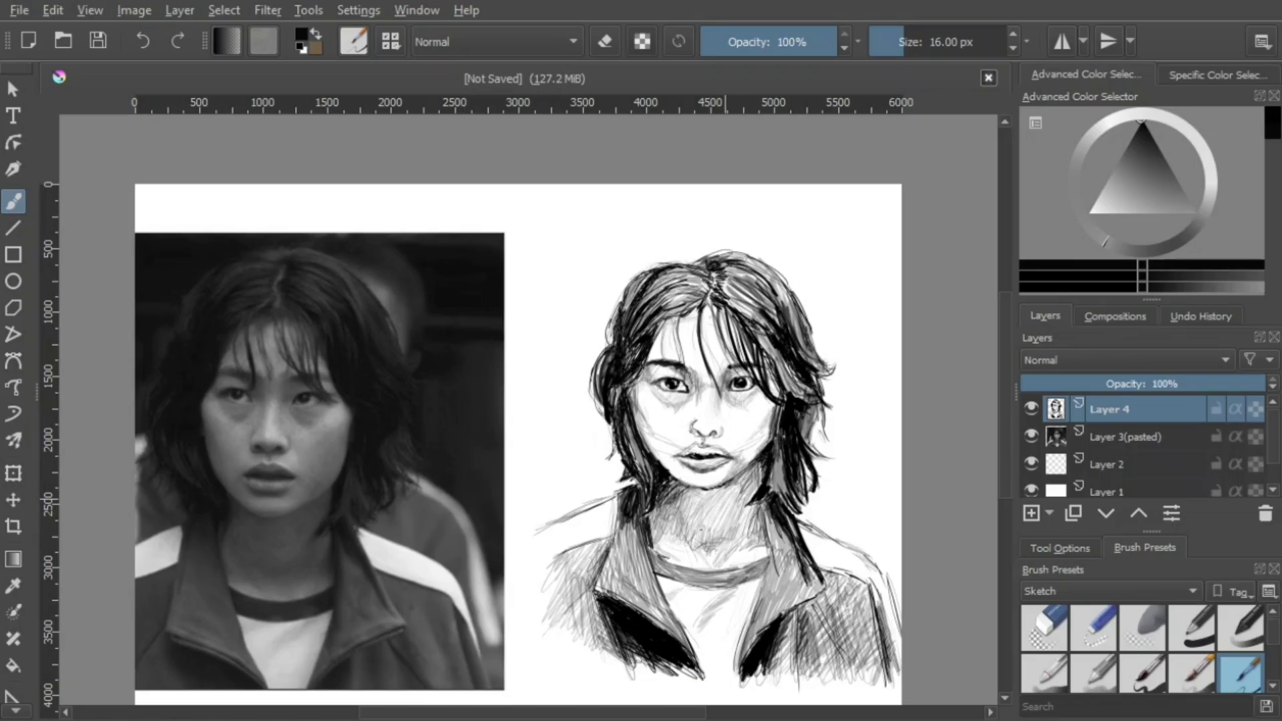
pyautogui.moveTo(724, 548); pyautogui.dragTo(740, 529)
# Darken the hair beside the right jaw and shade both cheeks and the sides of the face
pyautogui.moveTo(759, 442); pyautogui.dragTo(750, 451)
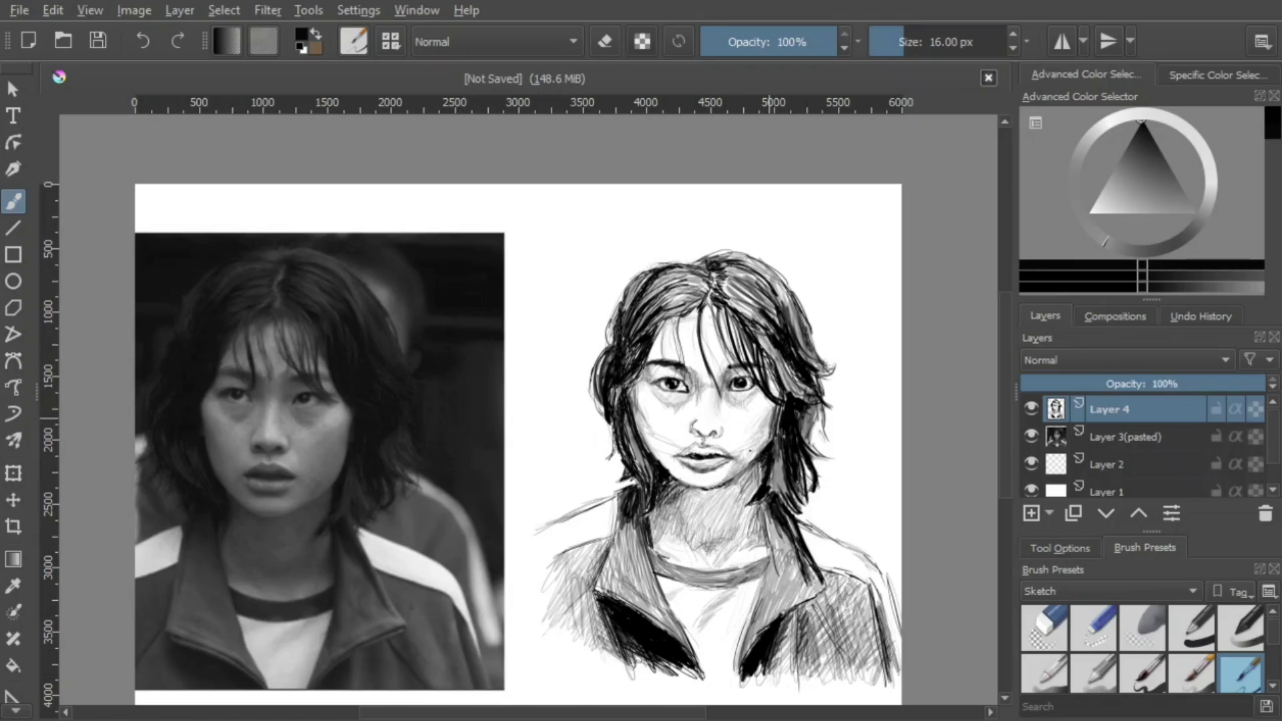
pyautogui.hotkey('ctrl', '+')
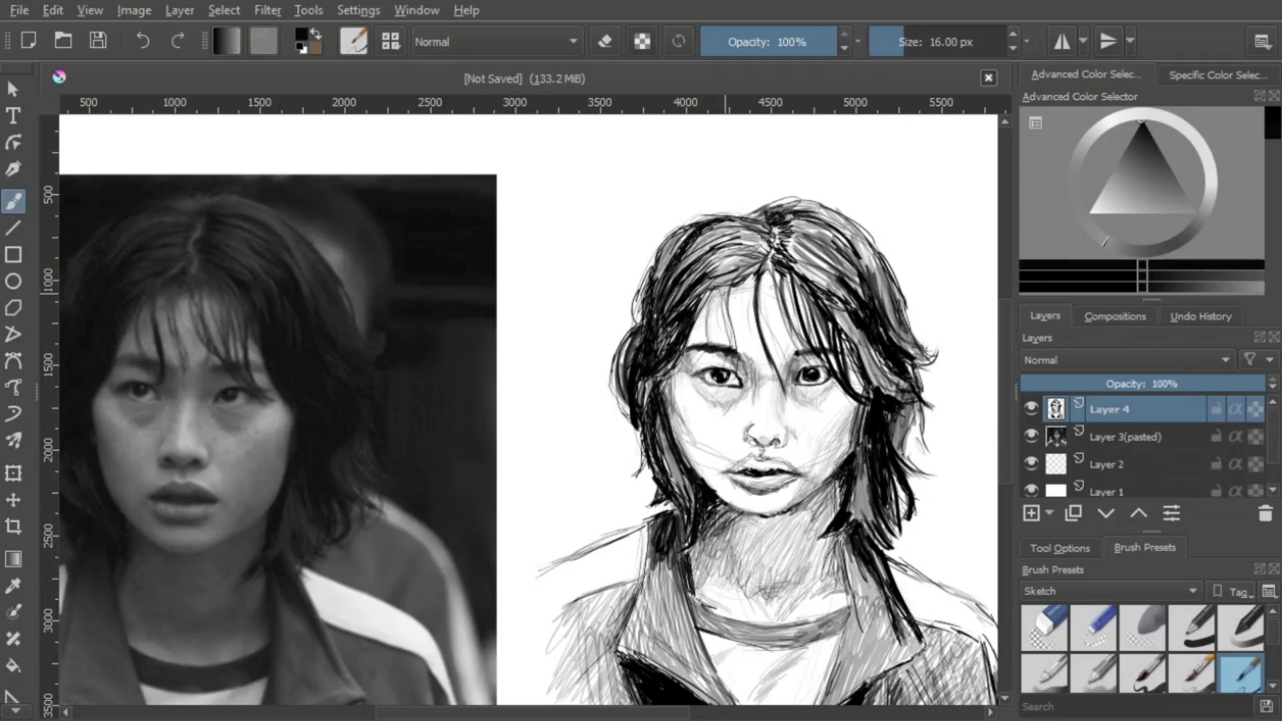
pyautogui.hotkey('ctrl', '-')
pyautogui.moveTo(779, 411)
pyautogui.mouseDown()
pyautogui.moveTo(777, 496)
pyautogui.moveTo(771, 477)
pyautogui.moveTo(807, 447)
pyautogui.mouseUp()
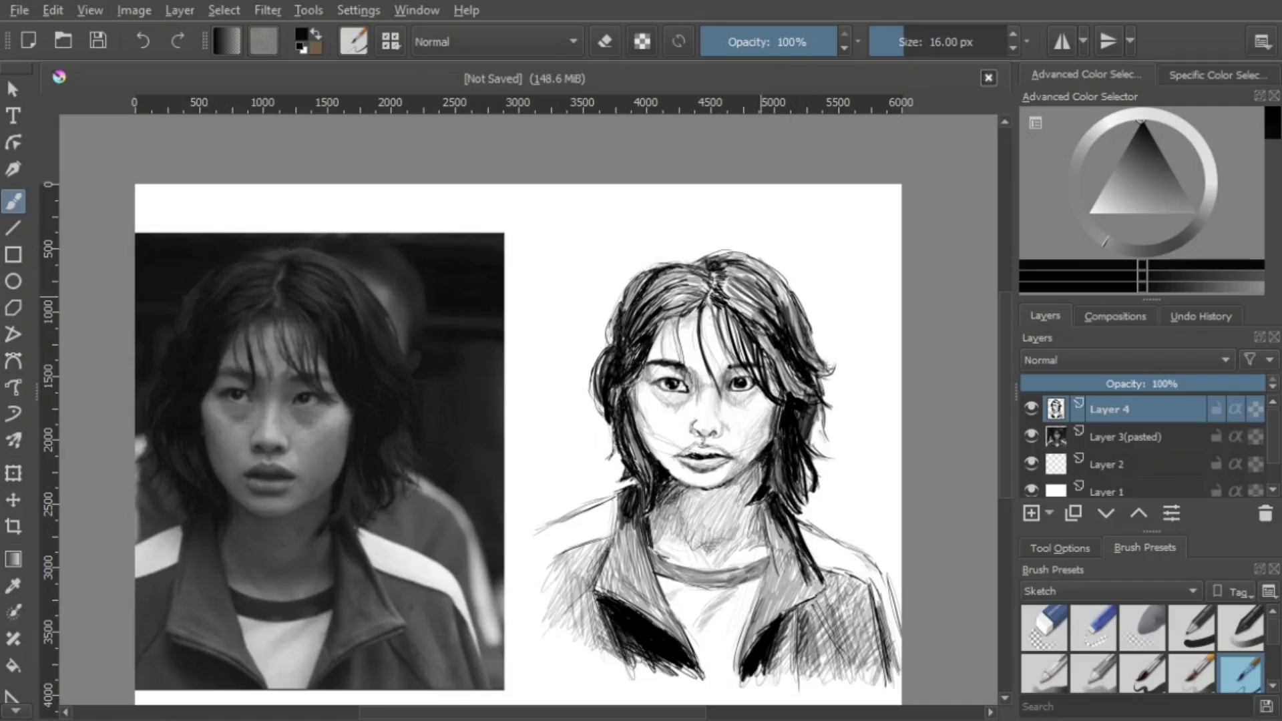
pyautogui.moveTo(649, 445); pyautogui.dragTo(639, 404)
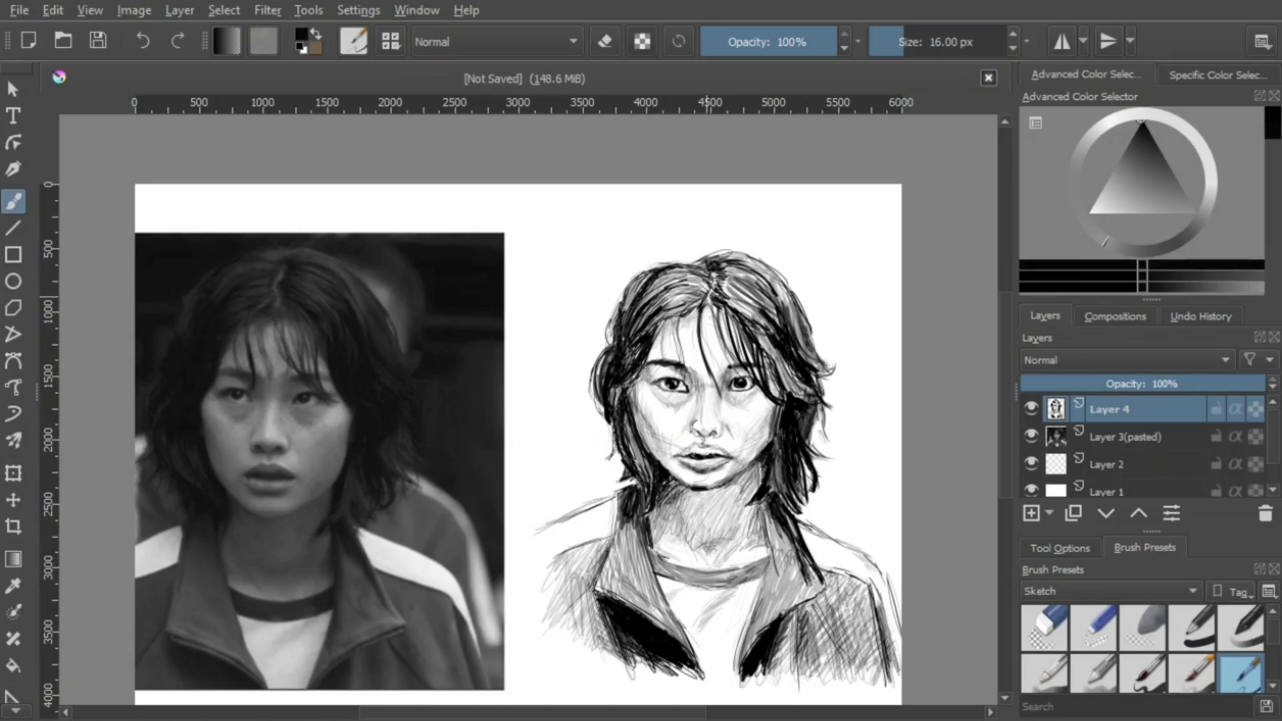
# Add fine dark strands through the hair on the left side, from the parting to the tips
pyautogui.moveTo(705, 281)
pyautogui.mouseDown()
pyautogui.moveTo(669, 270)
pyautogui.moveTo(623, 325)
pyautogui.mouseUp()
pyautogui.moveTo(614, 388); pyautogui.dragTo(624, 414)
pyautogui.moveTo(627, 422); pyautogui.dragTo(647, 512)
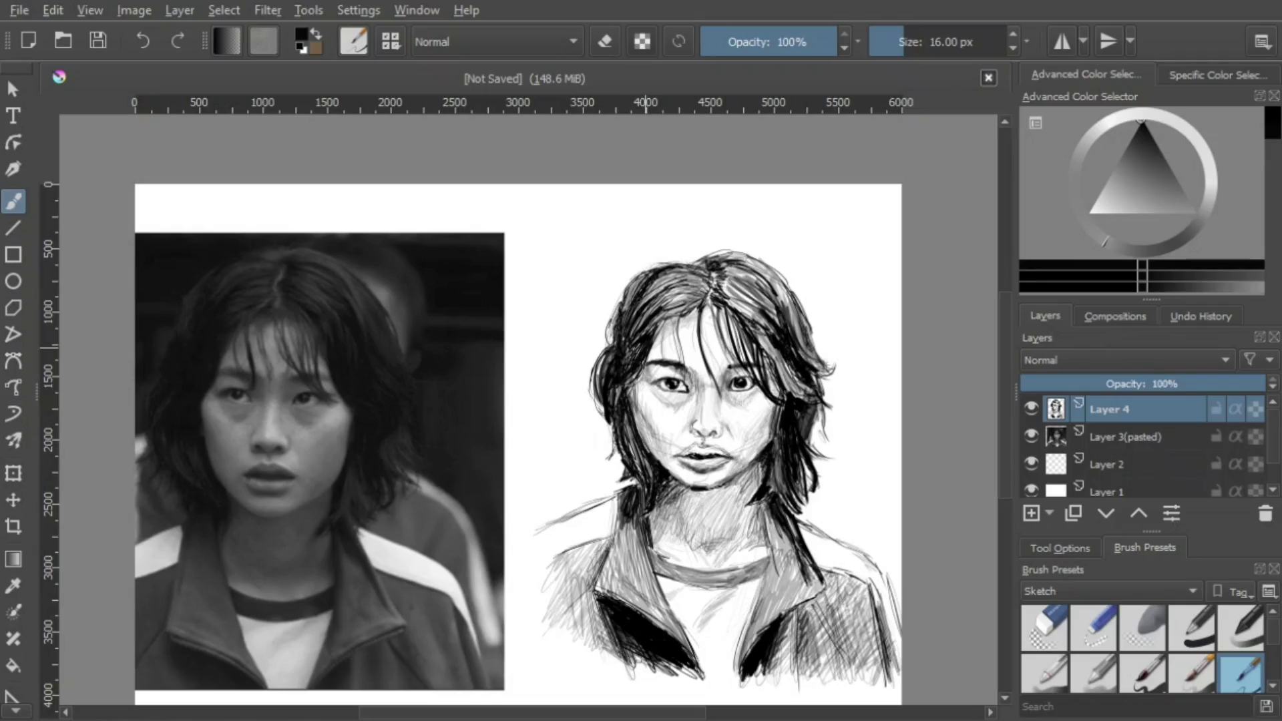
pyautogui.moveTo(603, 372); pyautogui.dragTo(599, 384)
pyautogui.moveTo(669, 306)
pyautogui.mouseDown()
pyautogui.moveTo(642, 335)
pyautogui.moveTo(642, 319)
pyautogui.mouseUp()
pyautogui.moveTo(628, 322); pyautogui.dragTo(622, 343)
# Add fine dark strands to the right fringe and across the crown on both sides of the parting
pyautogui.moveTo(715, 304)
pyautogui.mouseDown()
pyautogui.moveTo(734, 364)
pyautogui.moveTo(761, 383)
pyautogui.mouseUp()
pyautogui.moveTo(782, 363); pyautogui.dragTo(799, 394)
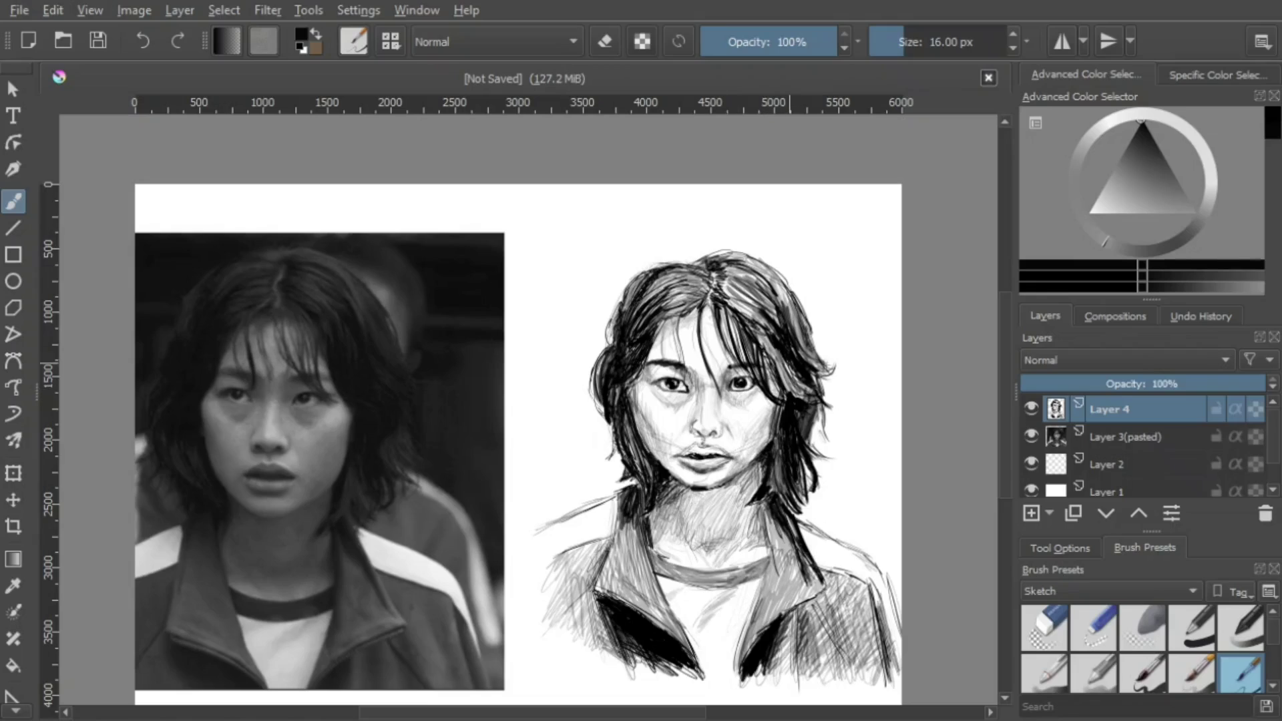
pyautogui.moveTo(761, 331); pyautogui.dragTo(804, 395)
pyautogui.moveTo(727, 298)
pyautogui.mouseDown()
pyautogui.moveTo(760, 318)
pyautogui.moveTo(747, 291)
pyautogui.mouseUp()
pyautogui.moveTo(725, 265)
pyautogui.mouseDown()
pyautogui.moveTo(760, 284)
pyautogui.moveTo(748, 273)
pyautogui.mouseUp()
pyautogui.moveTo(716, 255)
pyautogui.mouseDown()
pyautogui.moveTo(762, 267)
pyautogui.moveTo(762, 282)
pyautogui.mouseUp()
pyautogui.moveTo(746, 257)
pyautogui.mouseDown()
pyautogui.moveTo(774, 278)
pyautogui.moveTo(794, 324)
pyautogui.mouseUp()
pyautogui.moveTo(769, 274); pyautogui.dragTo(798, 335)
pyautogui.moveTo(728, 302); pyautogui.dragTo(758, 320)
pyautogui.moveTo(726, 290)
pyautogui.mouseDown()
pyautogui.moveTo(760, 317)
pyautogui.moveTo(762, 305)
pyautogui.mouseUp()
pyautogui.moveTo(743, 263)
pyautogui.mouseDown()
pyautogui.moveTo(768, 274)
pyautogui.moveTo(633, 319)
pyautogui.mouseUp()
pyautogui.moveTo(682, 277); pyautogui.dragTo(647, 307)
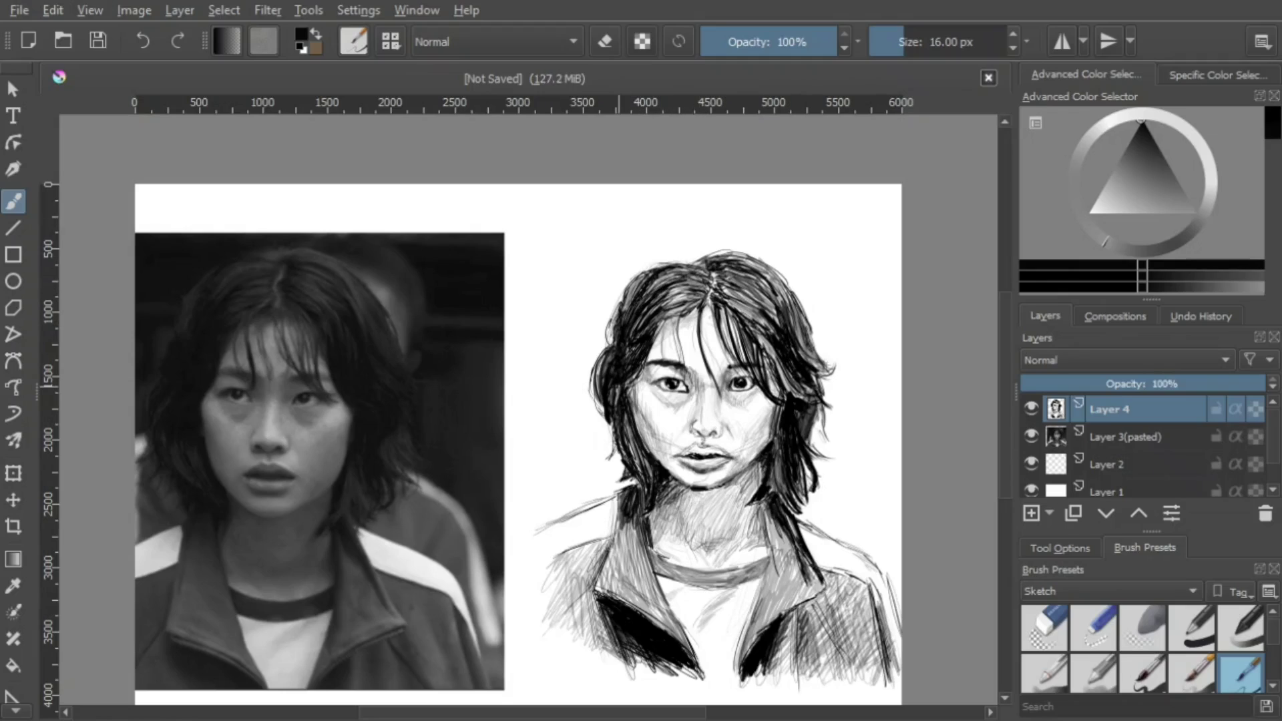
# Deepen the shading around the nose and lips, and check the whole portrait against the reference
pyautogui.hotkey('ctrl', '+')
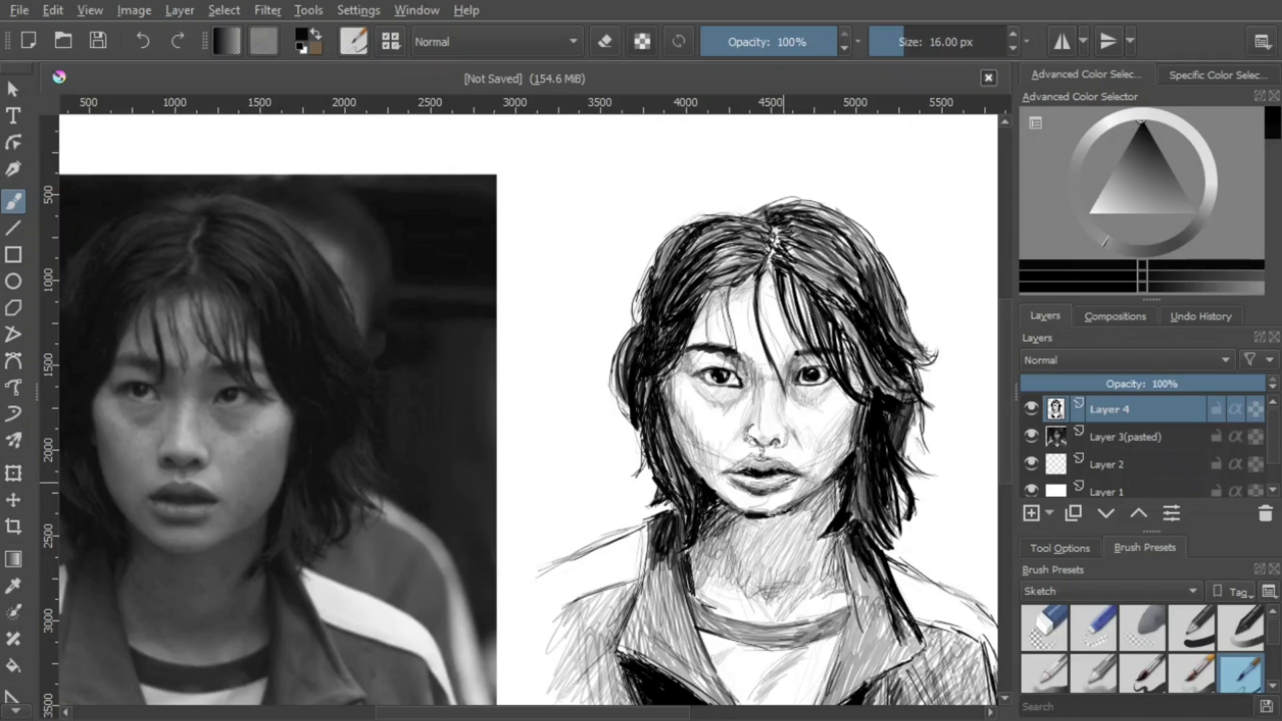
pyautogui.press('e')
pyautogui.press('e')
pyautogui.hotkey('ctrl', '-')
pyautogui.hotkey('ctrl', '-')
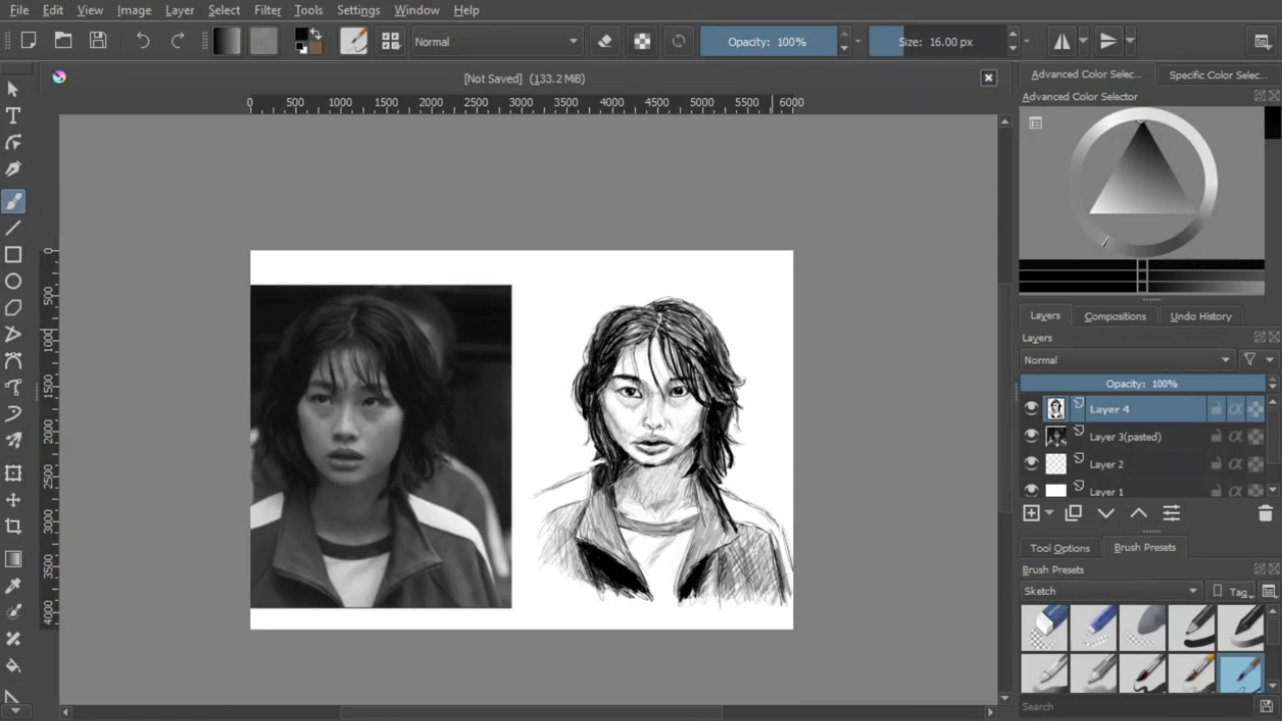
# Select the nose area of the drawn face freehand and shift it slightly
pyautogui.scroll(-3, 13, 654)
pyautogui.click(14, 659)
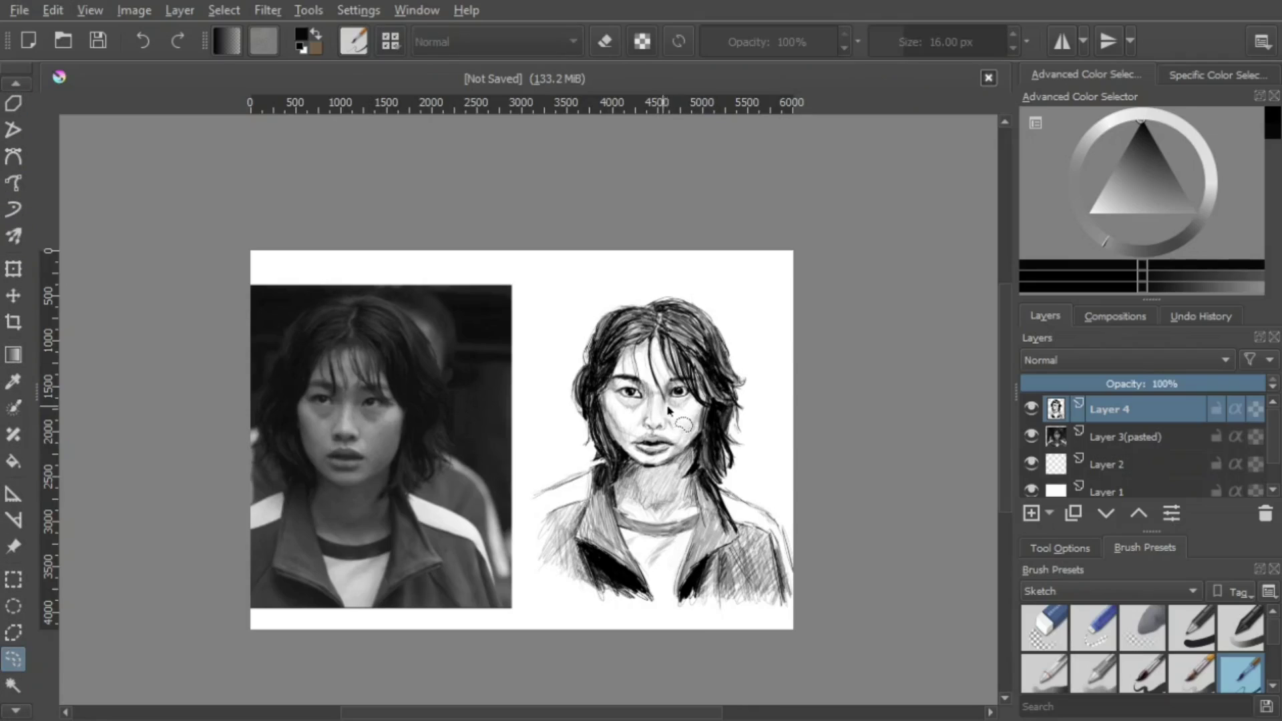
pyautogui.moveTo(667, 410)
pyautogui.mouseDown()
pyautogui.moveTo(647, 430)
pyautogui.moveTo(671, 400)
pyautogui.mouseUp()
pyautogui.press('t')
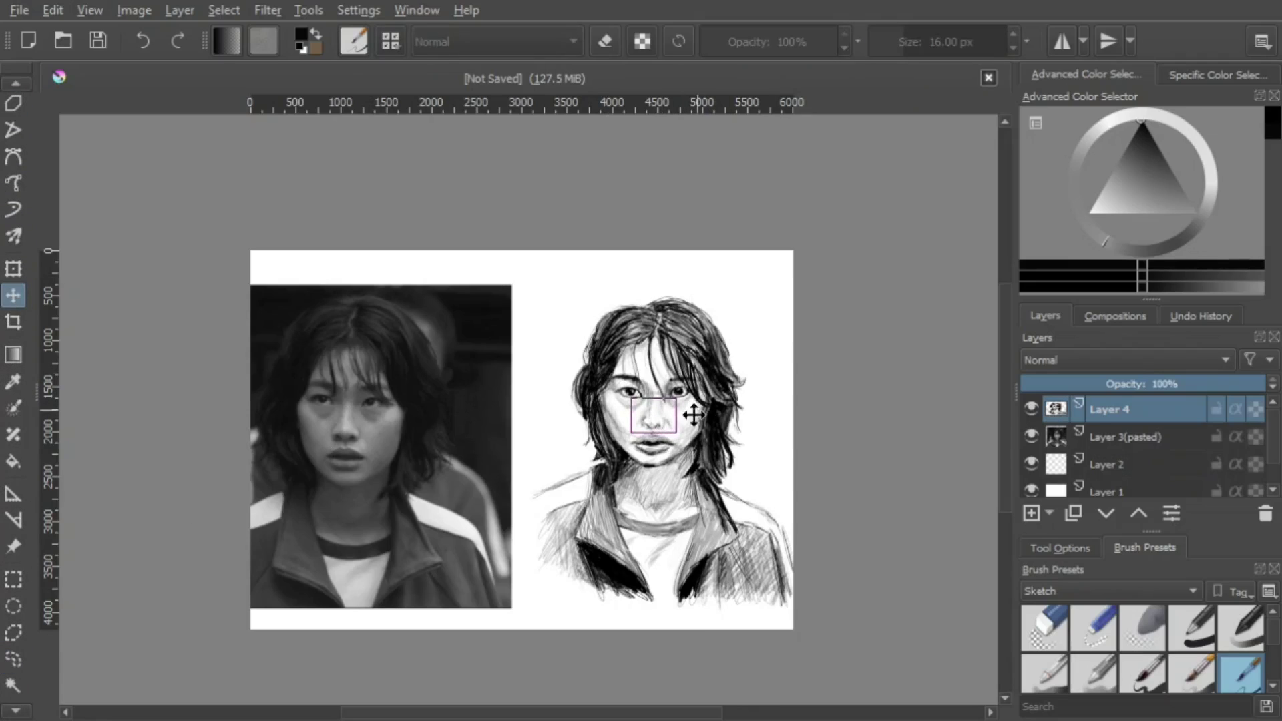
# Mirror the whole image horizontally to check the portrait's proportions against the reference
pyautogui.click(13, 271)
pyautogui.hotkey('ctrl', 'a')
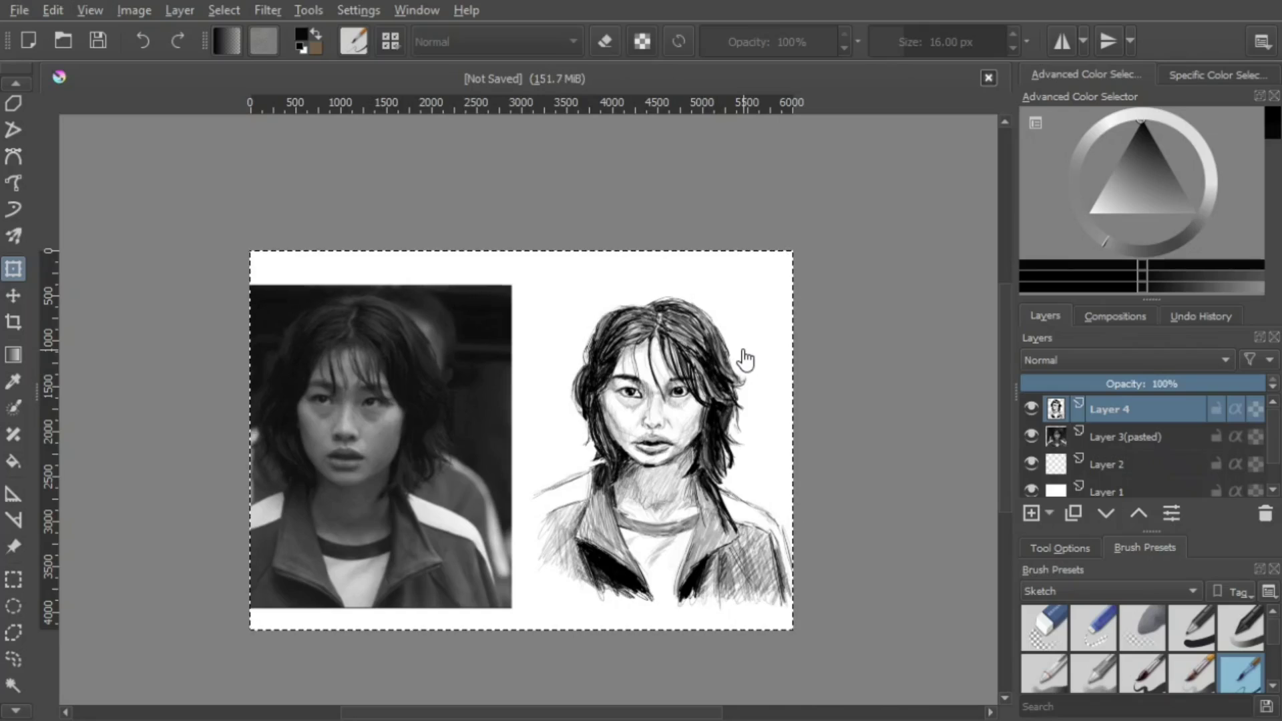
pyautogui.click(225, 298)
pyautogui.hotkey('ctrl', 'z')
pyautogui.click(134, 10)
pyautogui.click(251, 255)
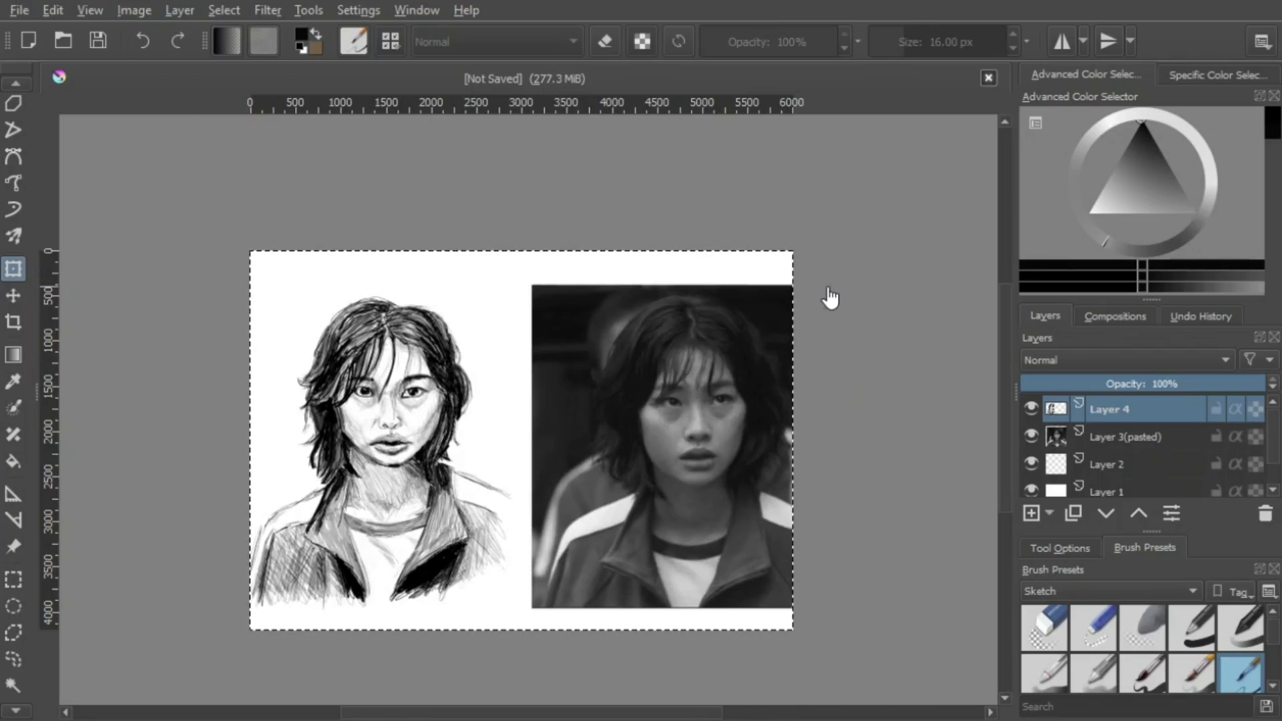
# Select the fringe-side eye on the mirrored portrait freehand and nudge it slightly toward the nose
pyautogui.click(13, 659)
pyautogui.press('t')
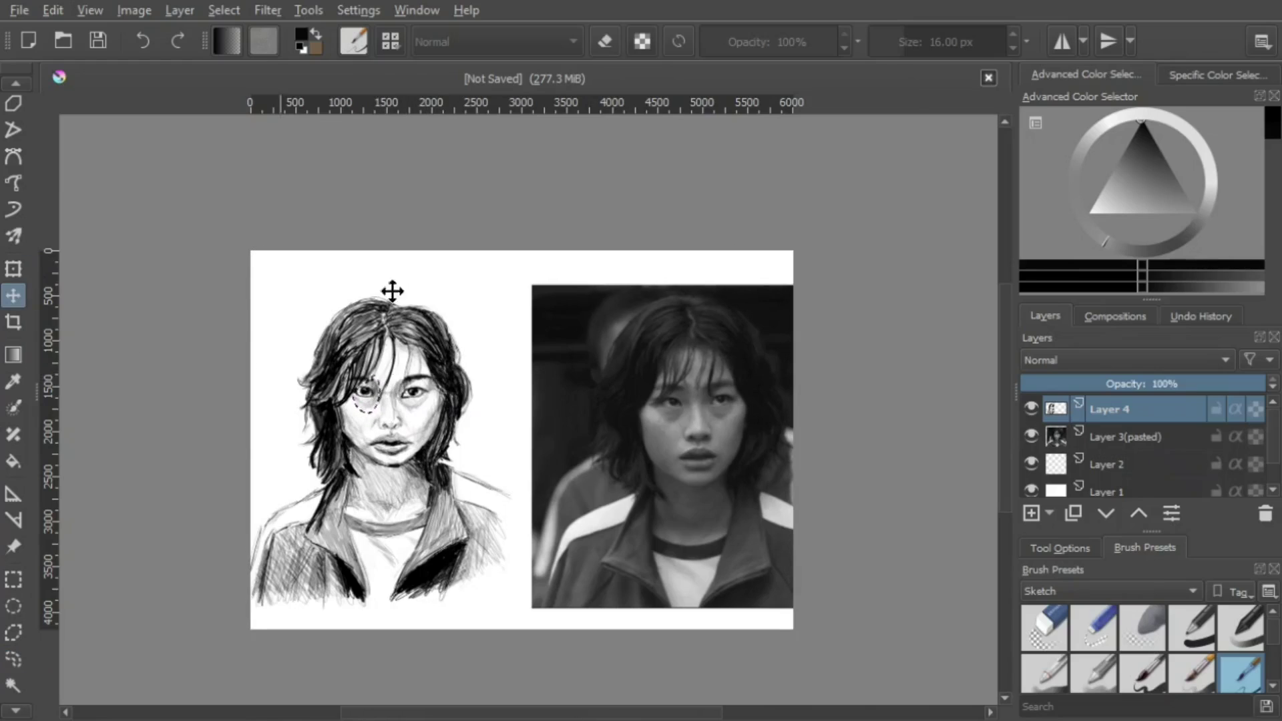
pyautogui.hotkey('ctrl', '+')
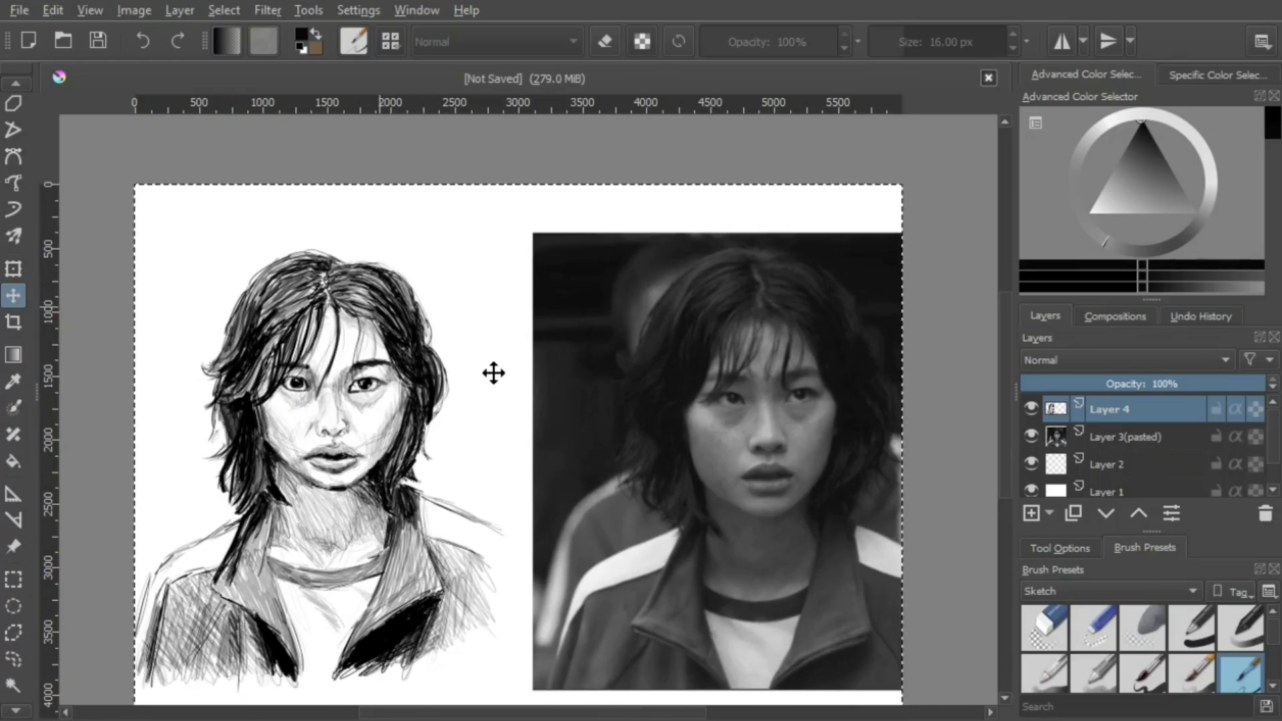
pyautogui.click(14, 659)
pyautogui.moveTo(334, 380)
pyautogui.mouseDown()
pyautogui.moveTo(311, 472)
pyautogui.moveTo(361, 418)
pyautogui.moveTo(332, 378)
pyautogui.moveTo(306, 414)
pyautogui.mouseUp()
pyautogui.press('t')
# Select and slightly reposition the other facial features on the mirrored portrait, and select the whole canvas again
pyautogui.click(13, 659)
pyautogui.click(14, 294)
pyautogui.moveTo(432, 381)
pyautogui.mouseDown()
pyautogui.moveTo(359, 357)
pyautogui.moveTo(298, 359)
pyautogui.moveTo(334, 482)
pyautogui.moveTo(389, 364)
pyautogui.mouseUp()
pyautogui.click(14, 659)
pyautogui.press('t')
pyautogui.hotkey('ctrl', 'a')
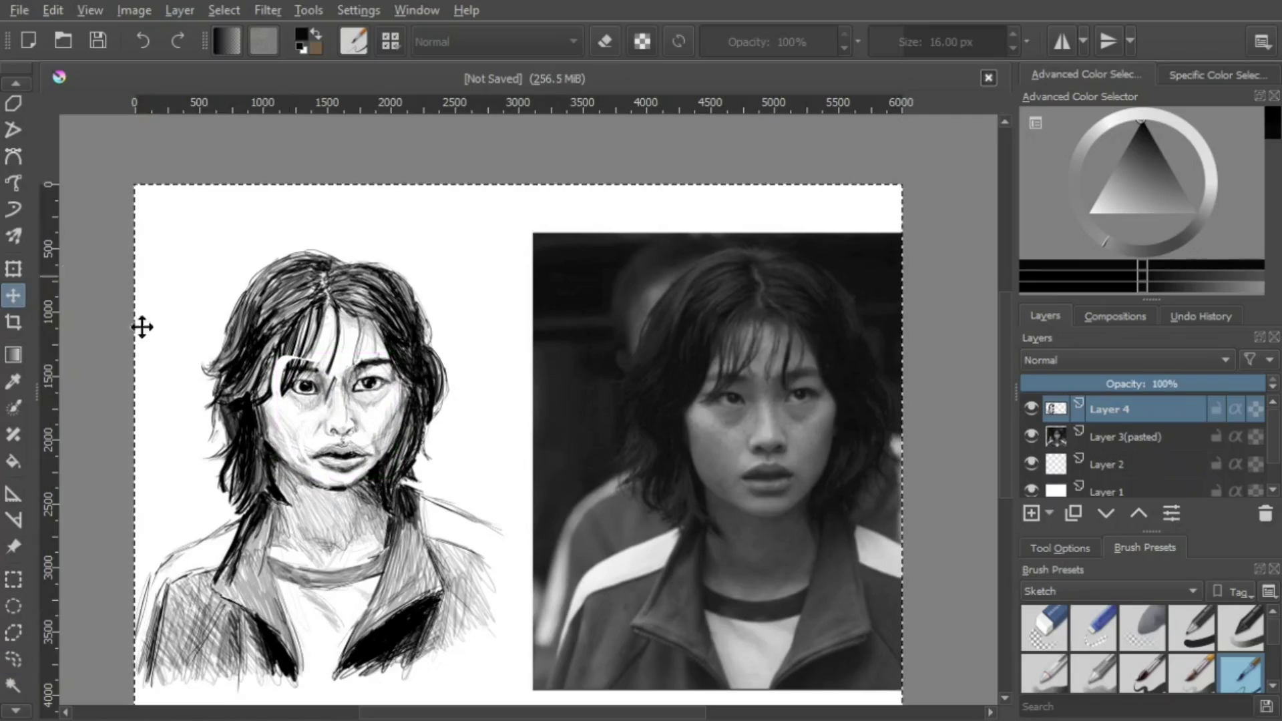
# Redraw the hair over the gap beside the moved eye and add thin fringe strands across the forehead
pyautogui.press('b')
pyautogui.moveTo(288, 346); pyautogui.dragTo(273, 393)
pyautogui.moveTo(285, 357)
pyautogui.mouseDown()
pyautogui.moveTo(266, 401)
pyautogui.moveTo(332, 311)
pyautogui.mouseUp()
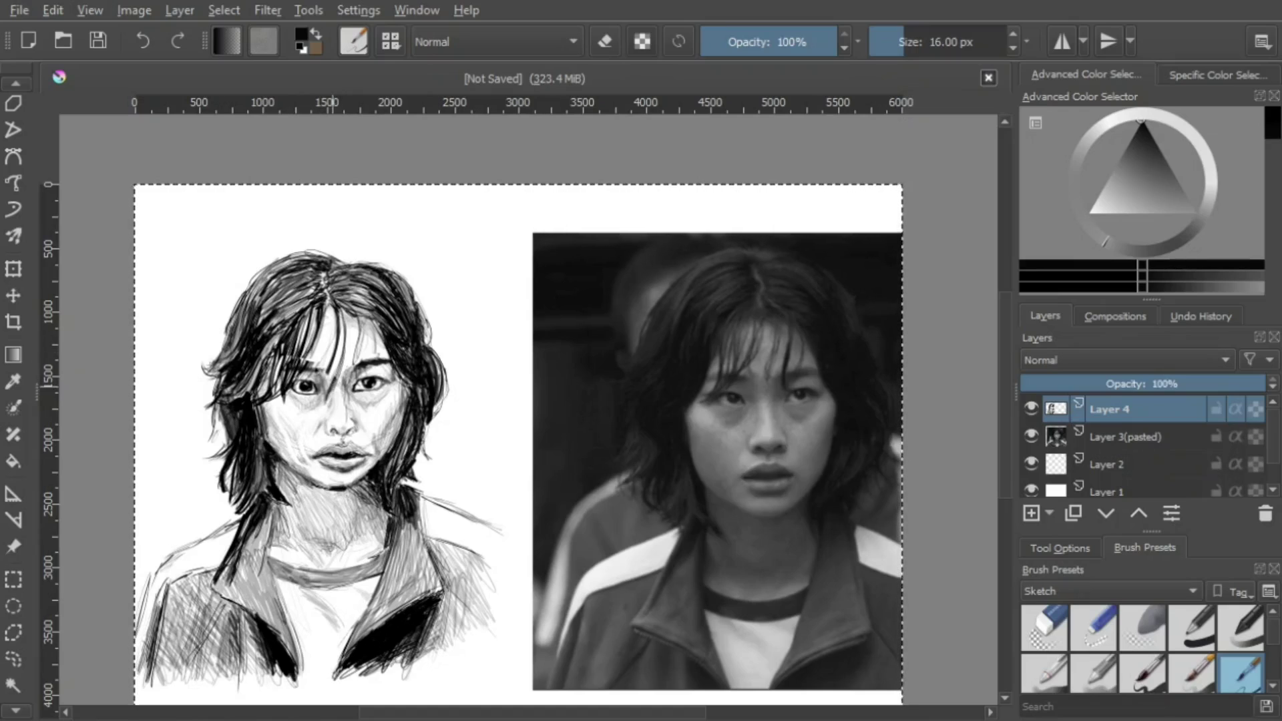
pyautogui.press('e')
pyautogui.press('e')
pyautogui.moveTo(330, 306)
pyautogui.mouseDown()
pyautogui.moveTo(320, 361)
pyautogui.moveTo(266, 381)
pyautogui.moveTo(269, 423)
pyautogui.mouseUp()
pyautogui.moveTo(354, 322); pyautogui.dragTo(361, 364)
pyautogui.moveTo(356, 336); pyautogui.dragTo(360, 362)
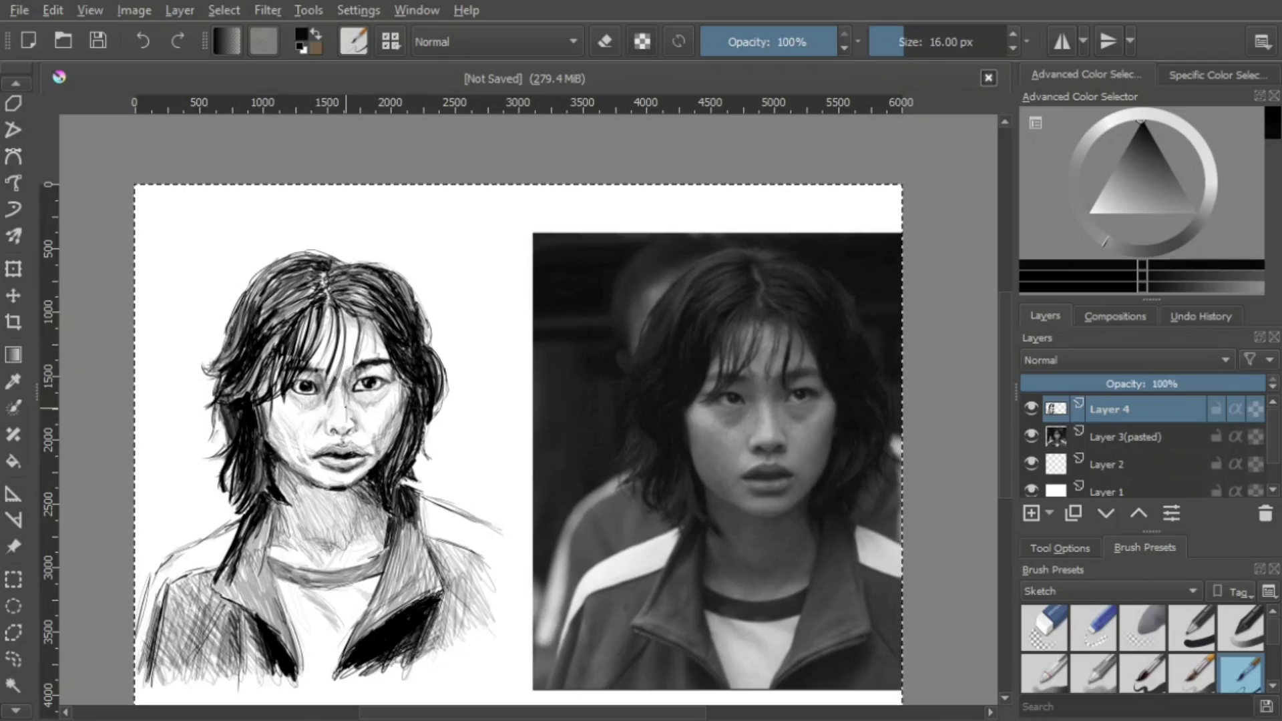
# Touch up the cheek and jaw shading, with the image mirrored back to its original orientation
pyautogui.moveTo(300, 434); pyautogui.dragTo(306, 471)
pyautogui.press('e')
pyautogui.press('e')
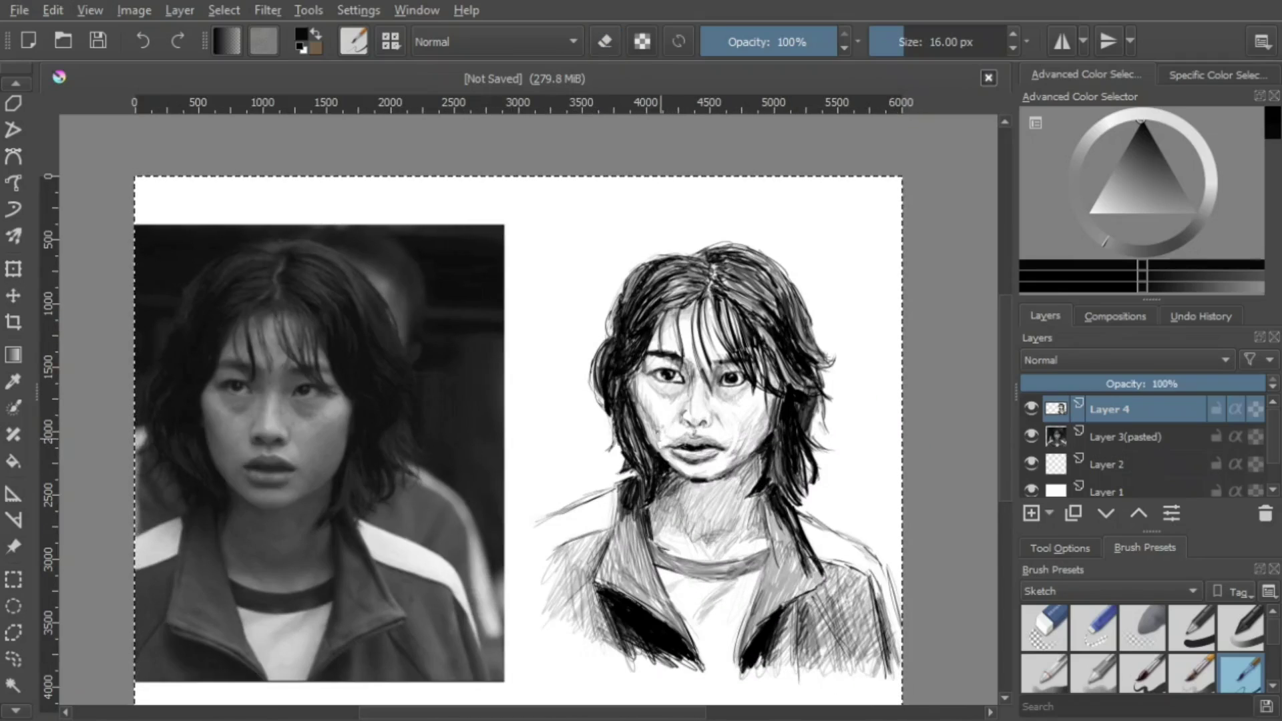
pyautogui.moveTo(658, 439); pyautogui.dragTo(642, 406)
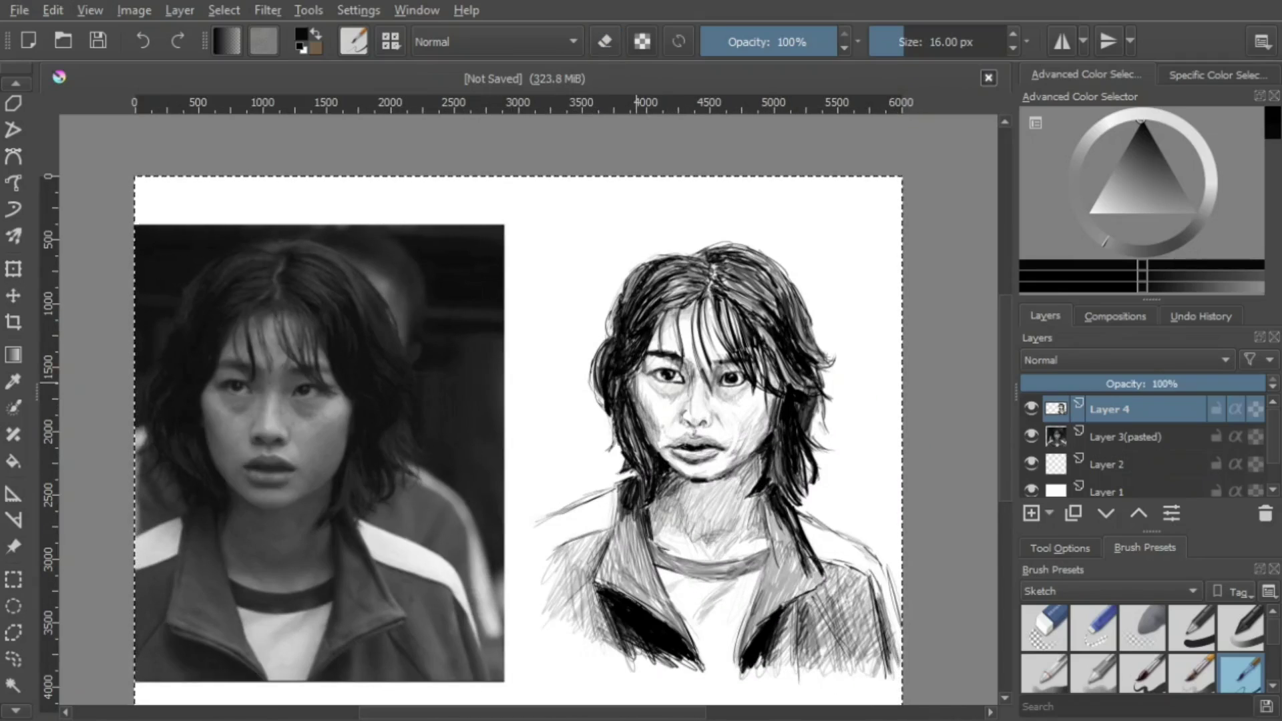
pyautogui.moveTo(738, 458); pyautogui.dragTo(748, 443)
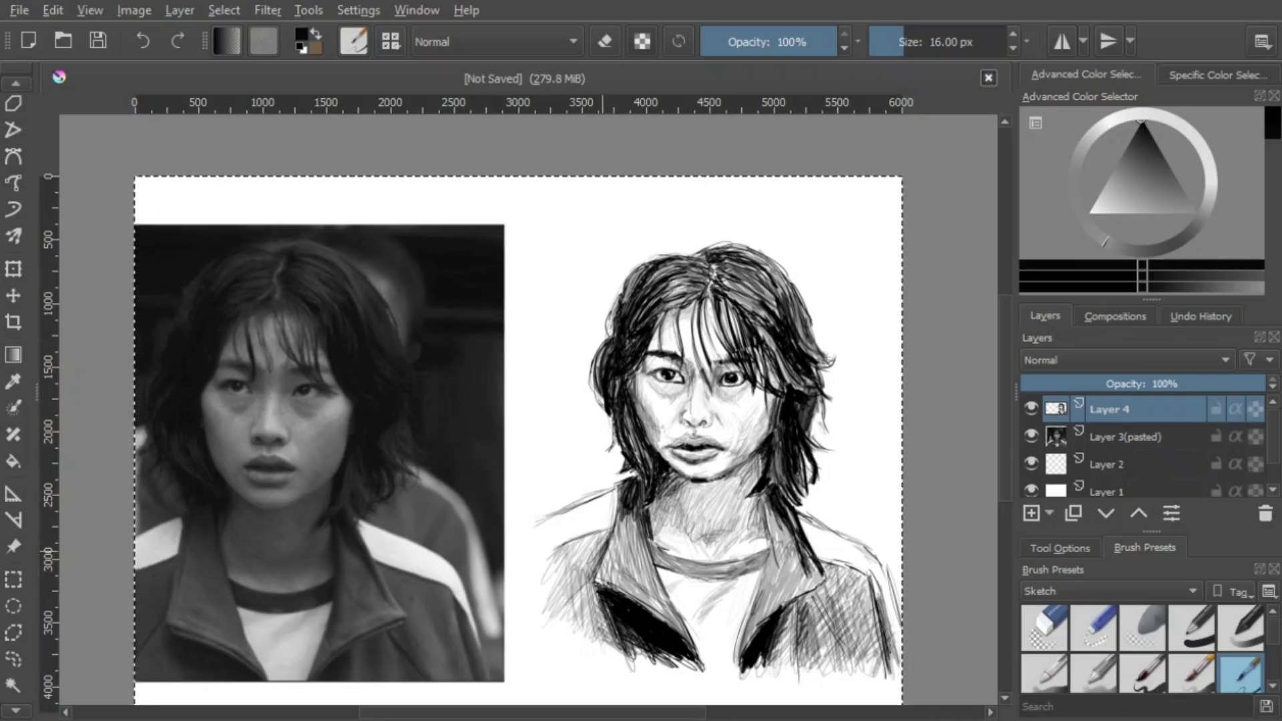
# Add strokes beside the collar and darken the hair from the crown down the portrait's right side
pyautogui.moveTo(621, 546); pyautogui.dragTo(603, 492)
pyautogui.moveTo(762, 330)
pyautogui.mouseDown()
pyautogui.moveTo(788, 382)
pyautogui.moveTo(776, 353)
pyautogui.mouseUp()
pyautogui.moveTo(723, 279)
pyautogui.mouseDown()
pyautogui.moveTo(749, 292)
pyautogui.moveTo(780, 286)
pyautogui.mouseUp()
pyautogui.moveTo(799, 311); pyautogui.dragTo(816, 352)
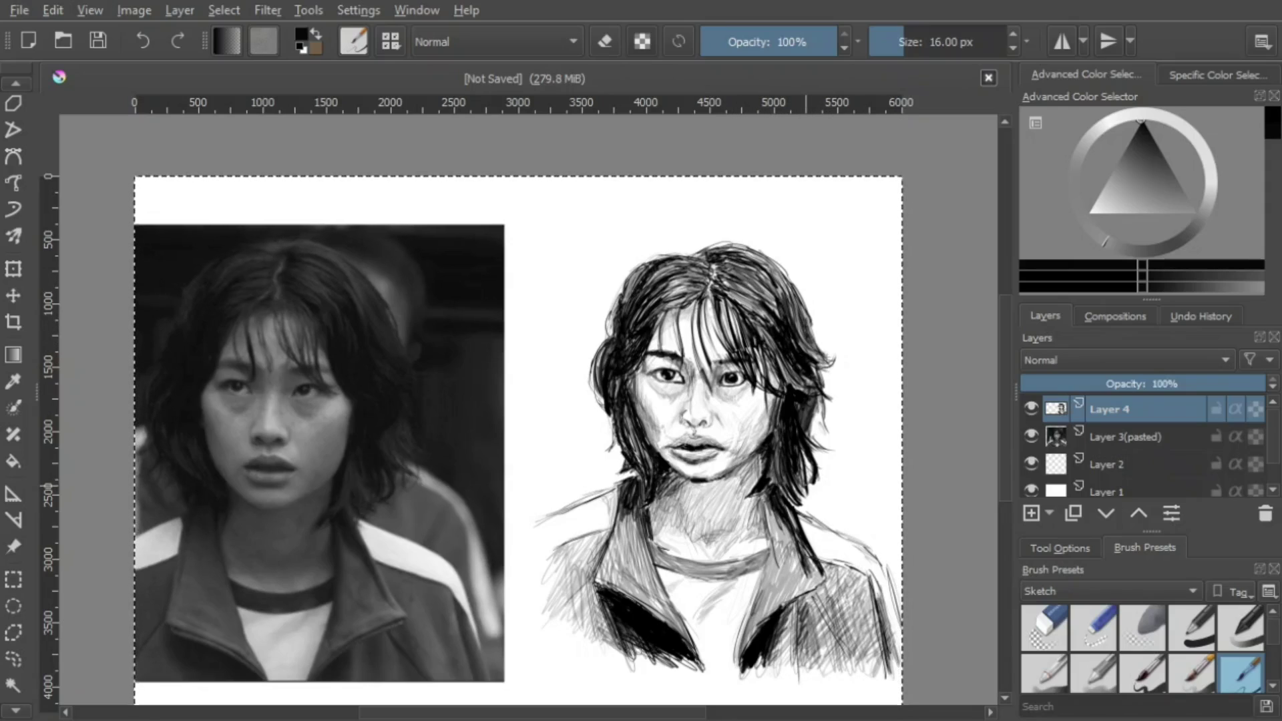
# Select the mouth freehand and adjust it with a transform
pyautogui.click(14, 659)
pyautogui.moveTo(734, 464)
pyautogui.mouseDown()
pyautogui.moveTo(715, 441)
pyautogui.moveTo(678, 444)
pyautogui.moveTo(721, 461)
pyautogui.mouseUp()
pyautogui.click(15, 269)
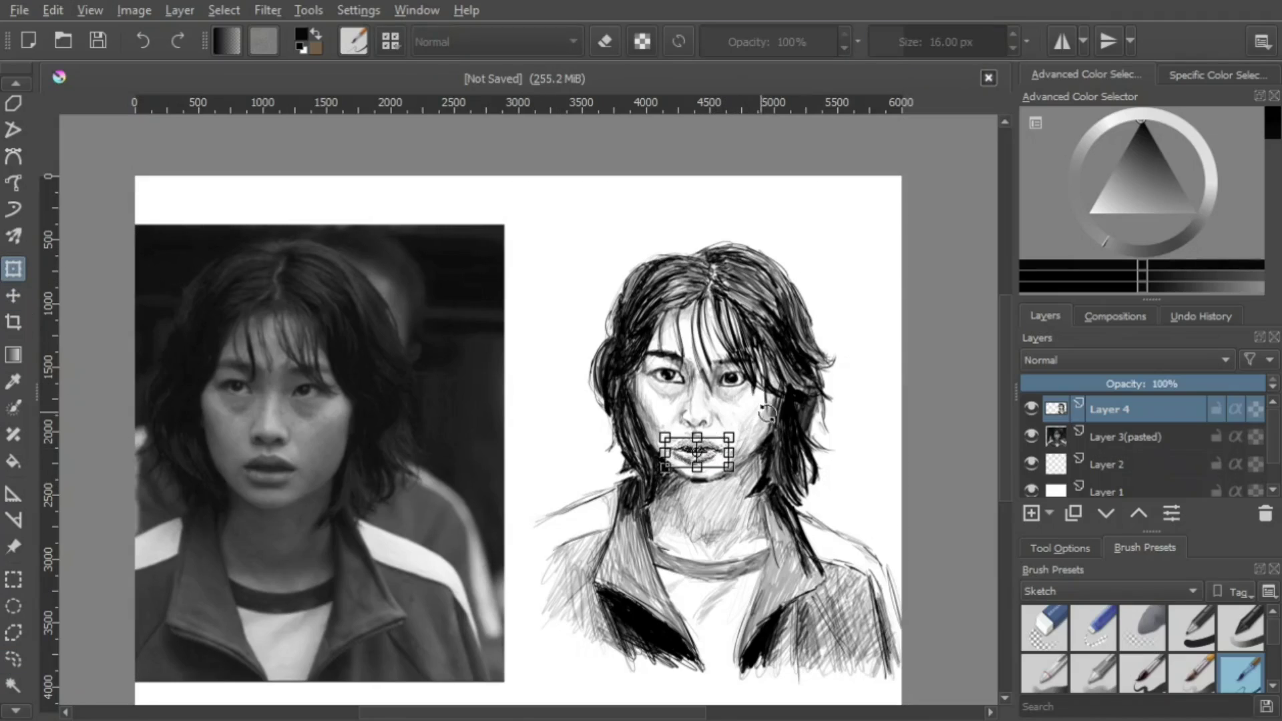
pyautogui.press('Return')
pyautogui.hotkey('ctrl', '+')
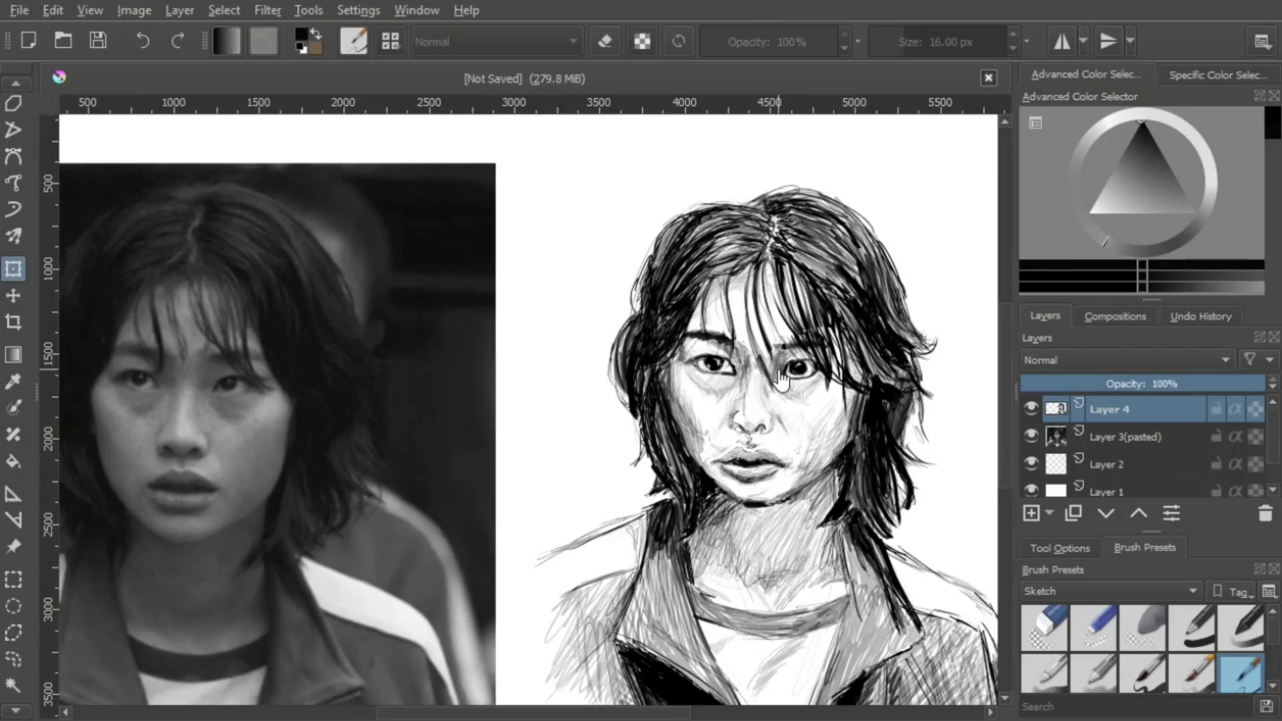
# Clean up and redraw the lines and shading around the mouth, alternating between erasing and drawing
pyautogui.press('e')
pyautogui.press('b')
pyautogui.press('e')
pyautogui.moveTo(717, 455); pyautogui.dragTo(725, 449)
pyautogui.press('e')
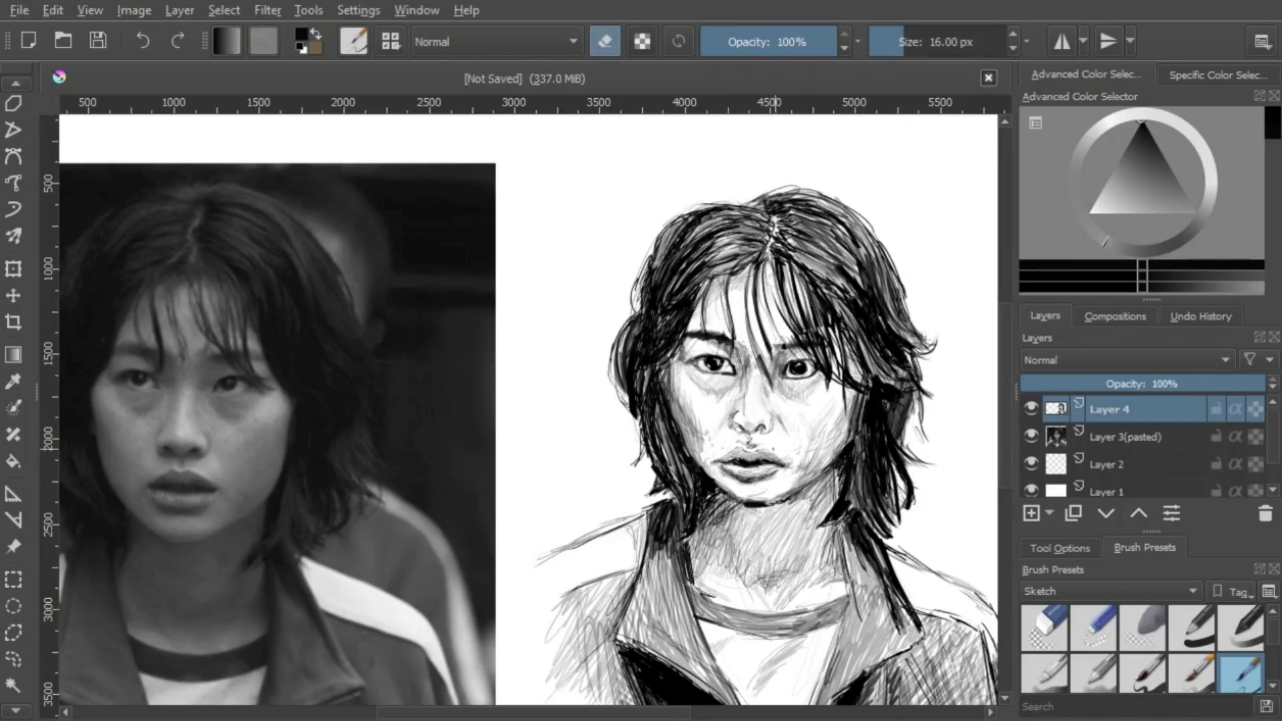
pyautogui.press('e')
pyautogui.press('e')
pyautogui.press('e')
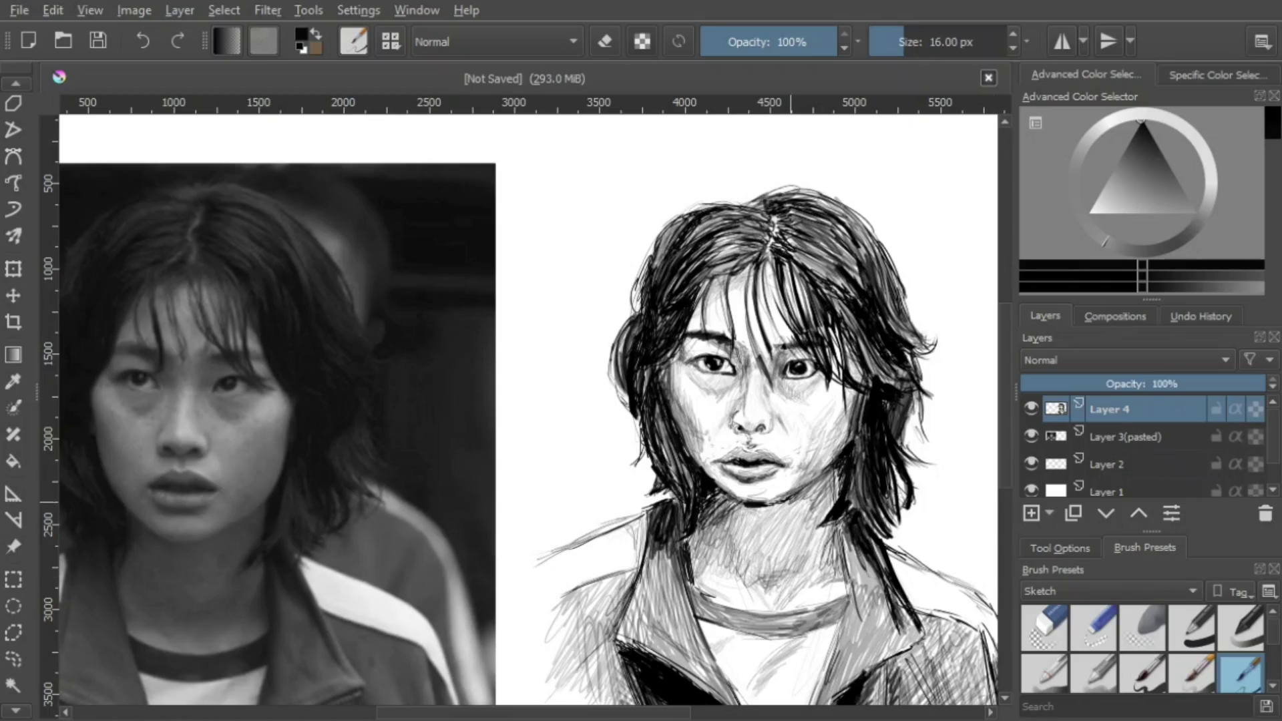
# Crop the canvas to the drawn portrait, cutting off the reference photo completely
pyautogui.hotkey('ctrl', '-')
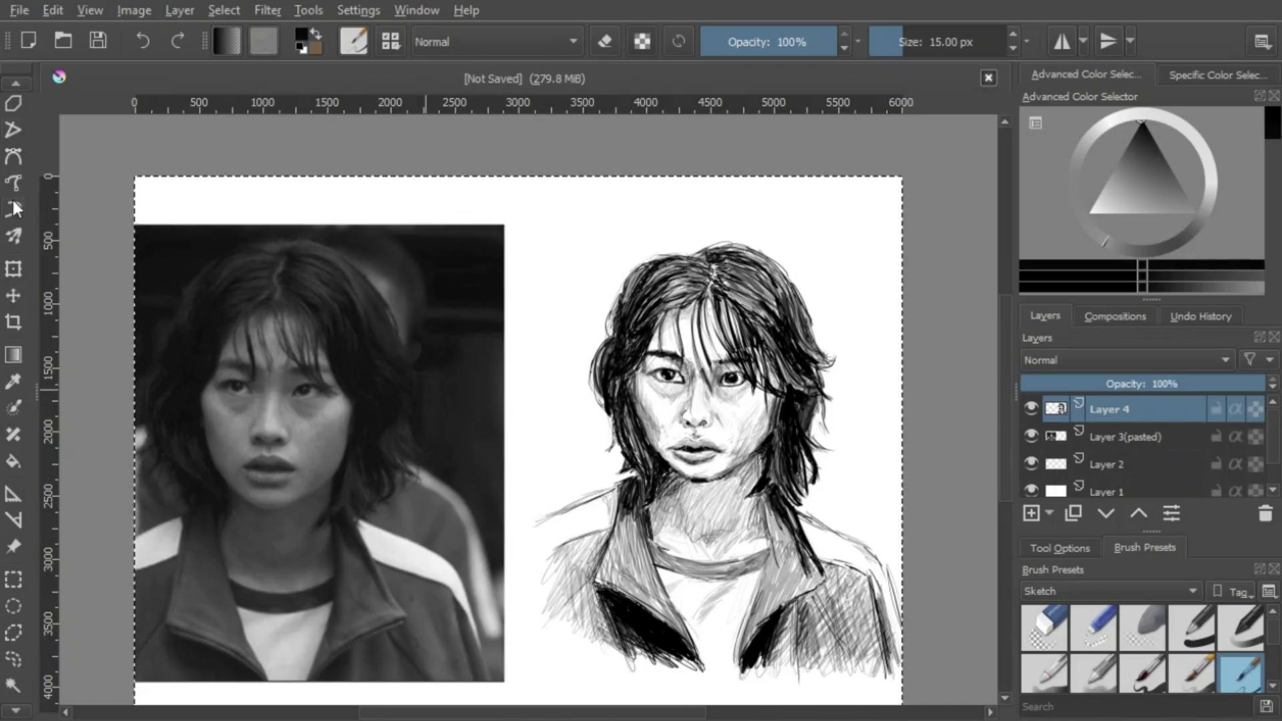
pyautogui.scroll(3, 12, 198)
pyautogui.click(14, 86)
pyautogui.click(24, 711)
pyautogui.click(13, 485)
pyautogui.moveTo(134, 446)
pyautogui.mouseDown()
pyautogui.moveTo(321, 455)
pyautogui.moveTo(305, 457)
pyautogui.mouseUp()
pyautogui.moveTo(526, 459); pyautogui.dragTo(693, 461)
pyautogui.press('Return')
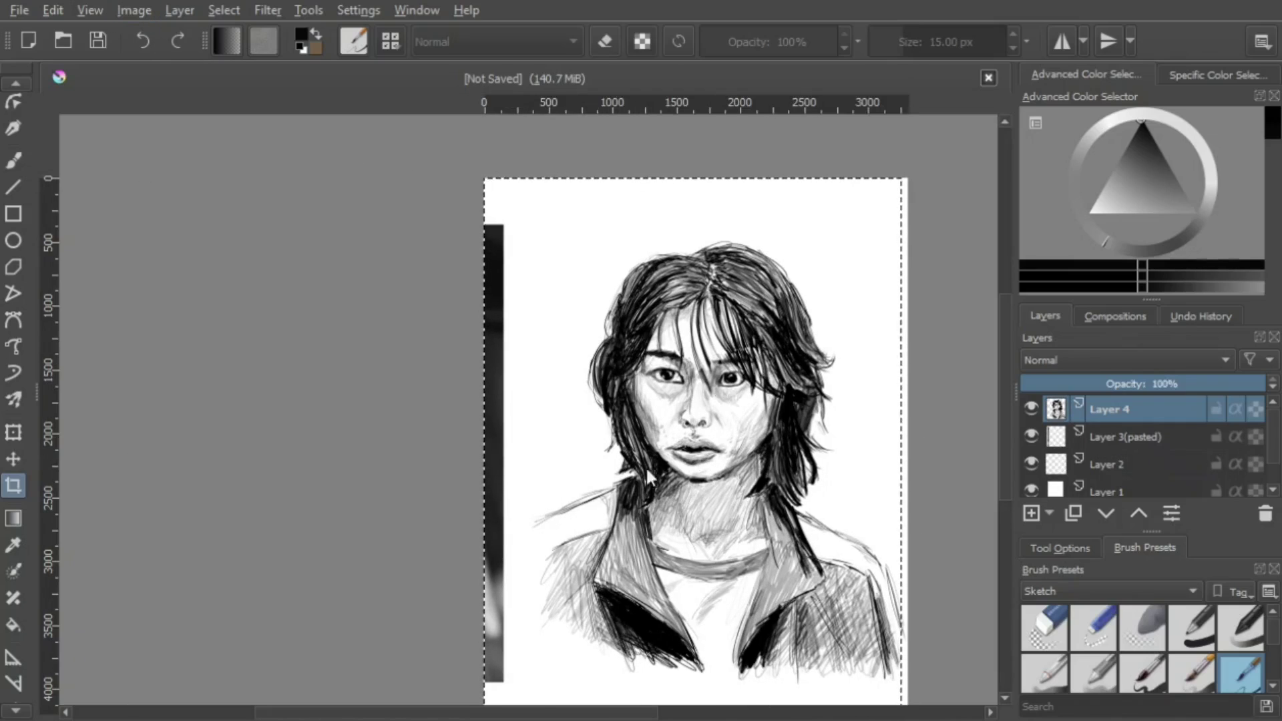
pyautogui.press('Return')
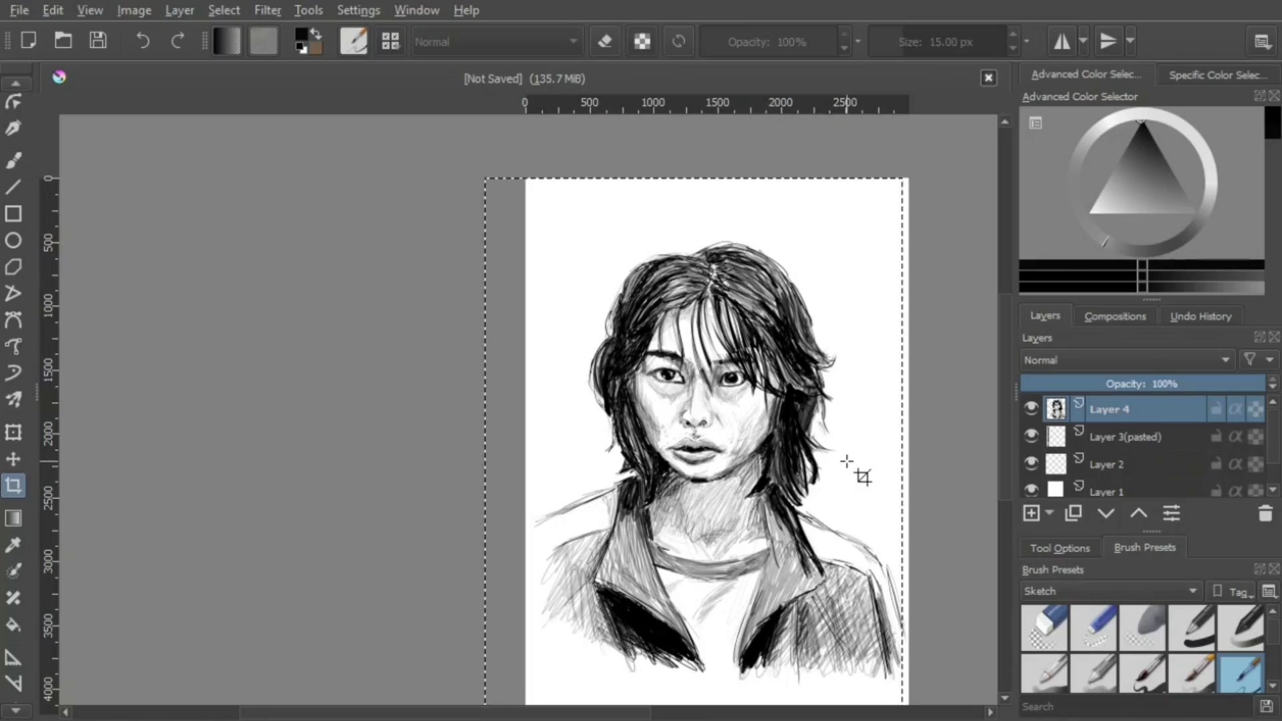
# Move the portrait down toward the lower edge of the cropped canvas and select the bottom layer
pyautogui.click(14, 459)
pyautogui.scroll(-2, 489, 361)
pyautogui.moveTo(617, 403); pyautogui.dragTo(624, 416)
pyautogui.scroll(-2, 1114, 468)
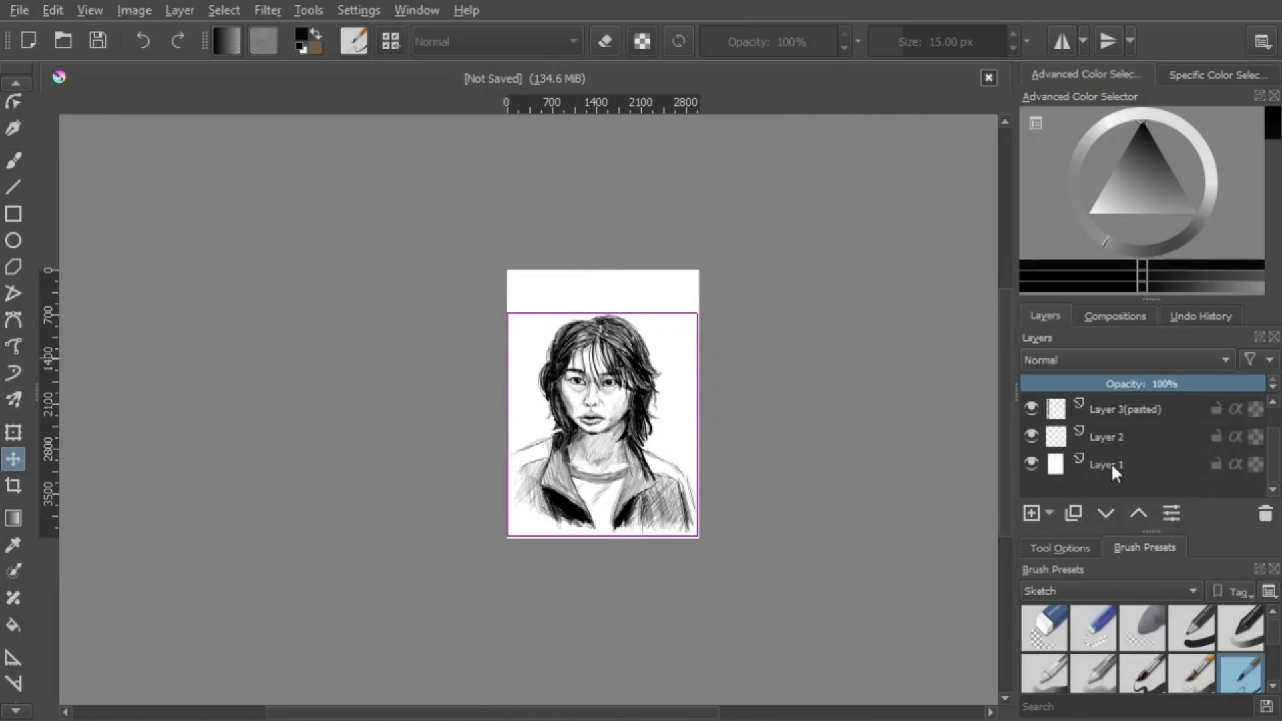
pyautogui.click(1113, 467)
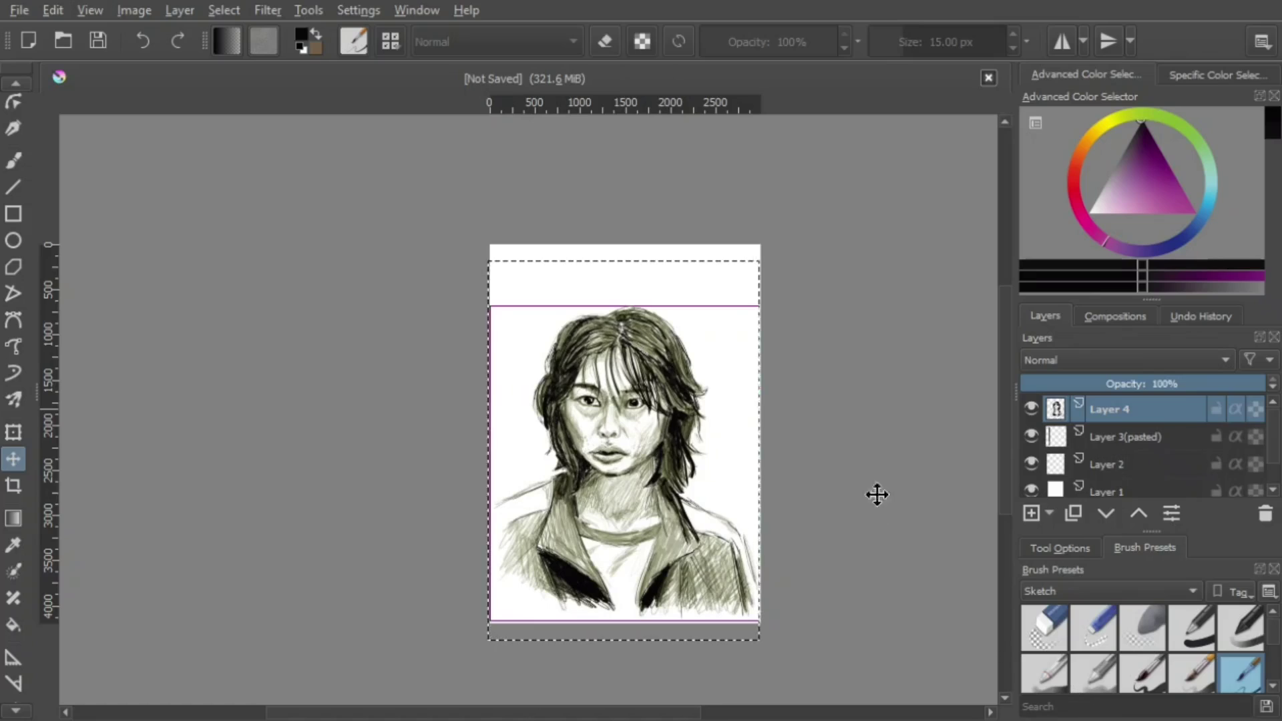
# Pick a pink colour and paint the whole of Layer 1 behind the portrait with an 851 px brush
pyautogui.moveTo(1148, 152)
pyautogui.mouseDown()
pyautogui.moveTo(1147, 211)
pyautogui.moveTo(1093, 230)
pyautogui.moveTo(1156, 222)
pyautogui.mouseUp()
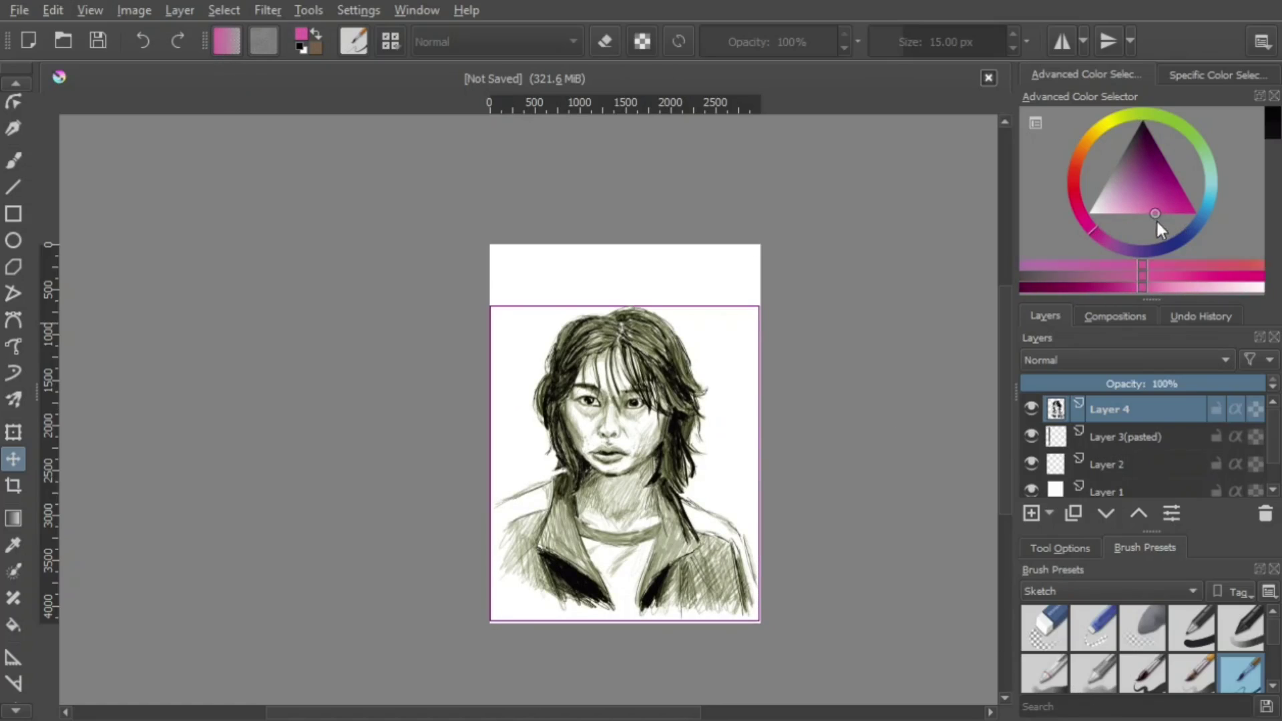
pyautogui.press('b')
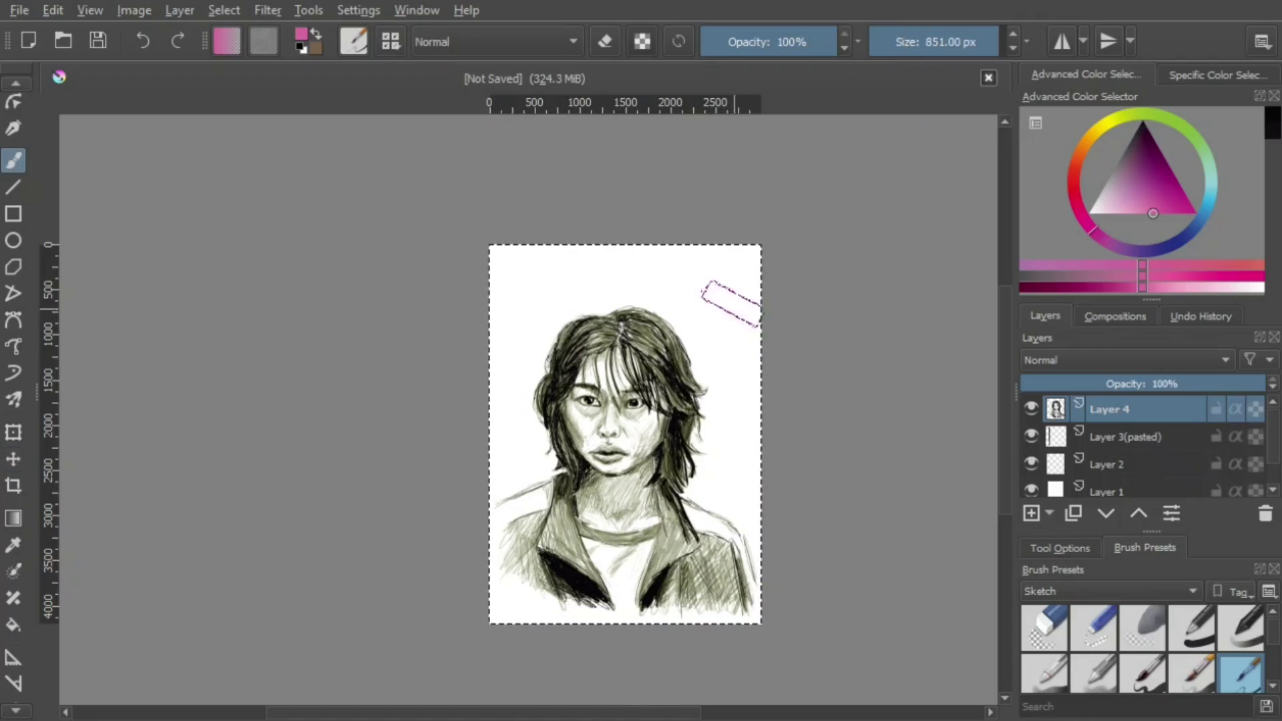
pyautogui.press('pagedown')
pyautogui.press('pagedown')
pyautogui.press('pagedown')
pyautogui.moveTo(741, 257)
pyautogui.mouseDown()
pyautogui.moveTo(734, 530)
pyautogui.moveTo(714, 577)
pyautogui.moveTo(687, 214)
pyautogui.moveTo(657, 280)
pyautogui.moveTo(659, 678)
pyautogui.moveTo(628, 330)
pyautogui.moveTo(572, 271)
pyautogui.moveTo(581, 644)
pyautogui.moveTo(514, 493)
pyautogui.moveTo(611, 229)
pyautogui.moveTo(479, 398)
pyautogui.moveTo(483, 638)
pyautogui.mouseUp()
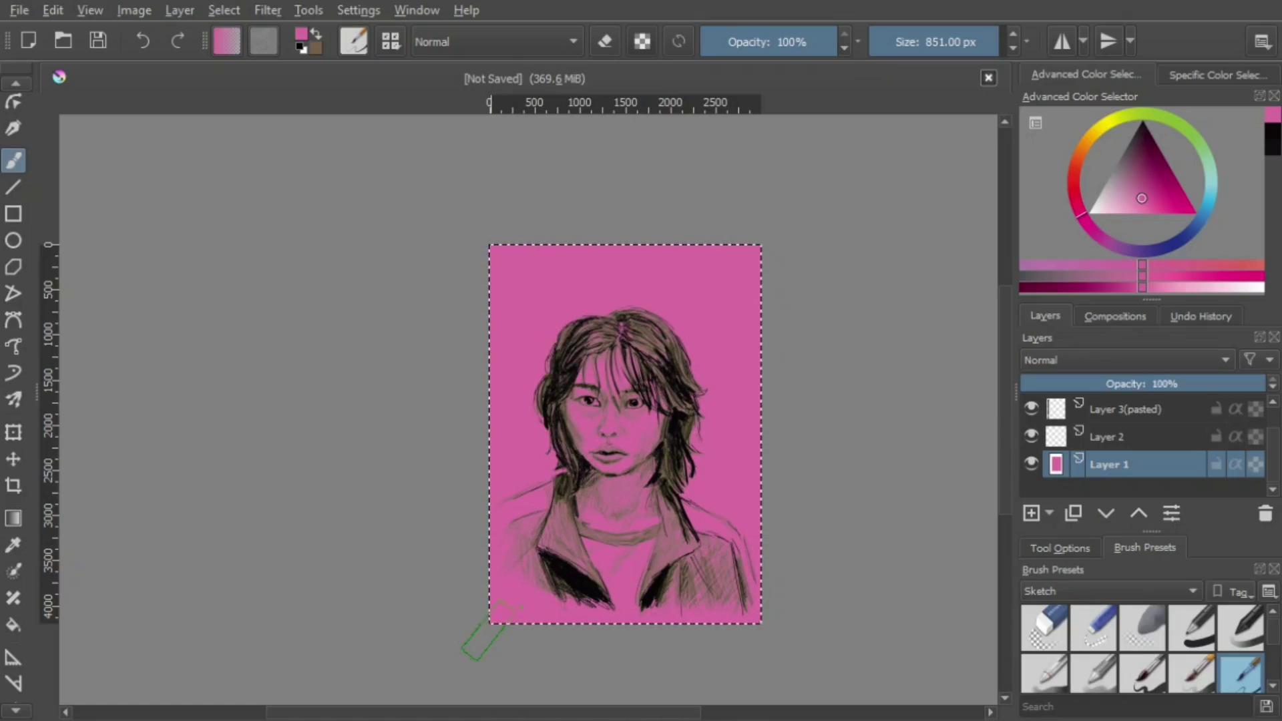
pyautogui.press('e')
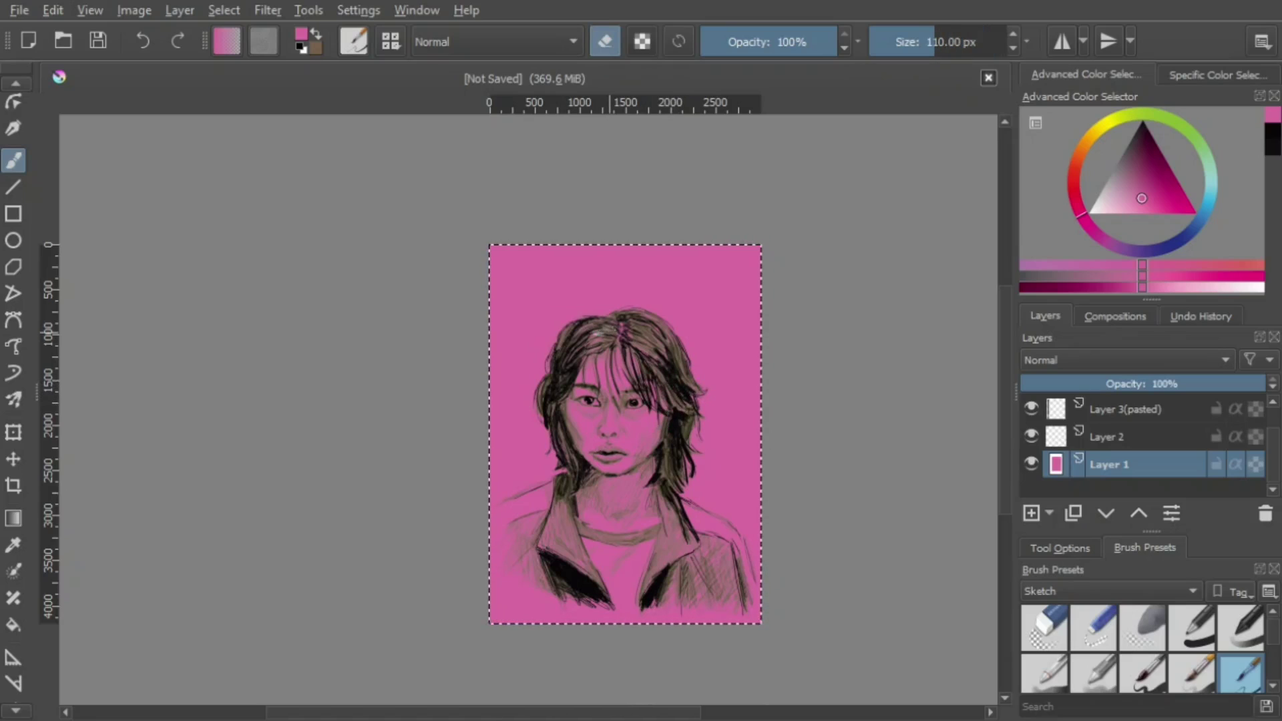
pyautogui.moveTo(609, 332)
pyautogui.mouseDown()
pyautogui.moveTo(593, 379)
pyautogui.moveTo(644, 434)
pyautogui.moveTo(611, 490)
pyautogui.mouseUp()
pyautogui.hotkey('ctrl', 'z')
pyautogui.press('e')
# Paint white on Layer 1 behind the hair, face, neck, shirt and jacket with a 110 px brush
pyautogui.click(1108, 209)
pyautogui.moveTo(1095, 217); pyautogui.dragTo(1087, 215)
pyautogui.moveTo(605, 342)
pyautogui.mouseDown()
pyautogui.moveTo(633, 522)
pyautogui.moveTo(562, 473)
pyautogui.moveTo(593, 427)
pyautogui.moveTo(589, 441)
pyautogui.mouseUp()
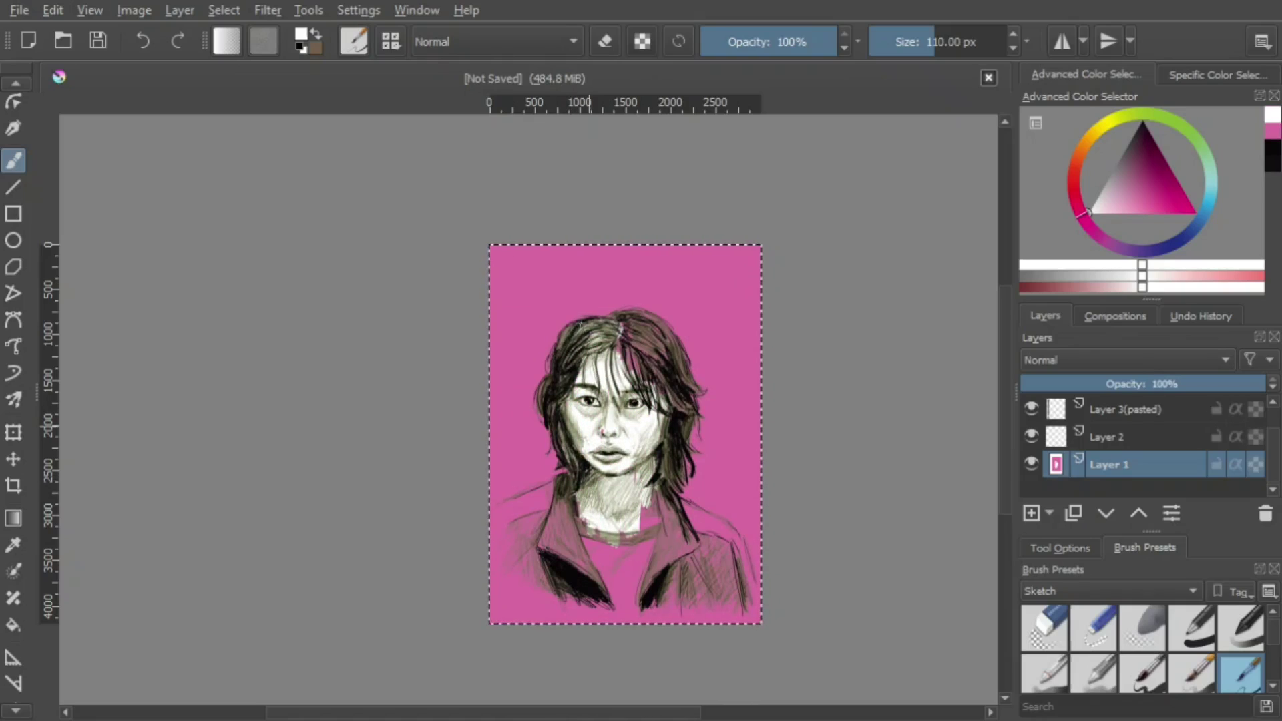
pyautogui.moveTo(627, 349)
pyautogui.mouseDown()
pyautogui.moveTo(652, 528)
pyautogui.moveTo(692, 546)
pyautogui.moveTo(631, 571)
pyautogui.moveTo(587, 497)
pyautogui.moveTo(545, 487)
pyautogui.moveTo(508, 507)
pyautogui.moveTo(637, 587)
pyautogui.mouseUp()
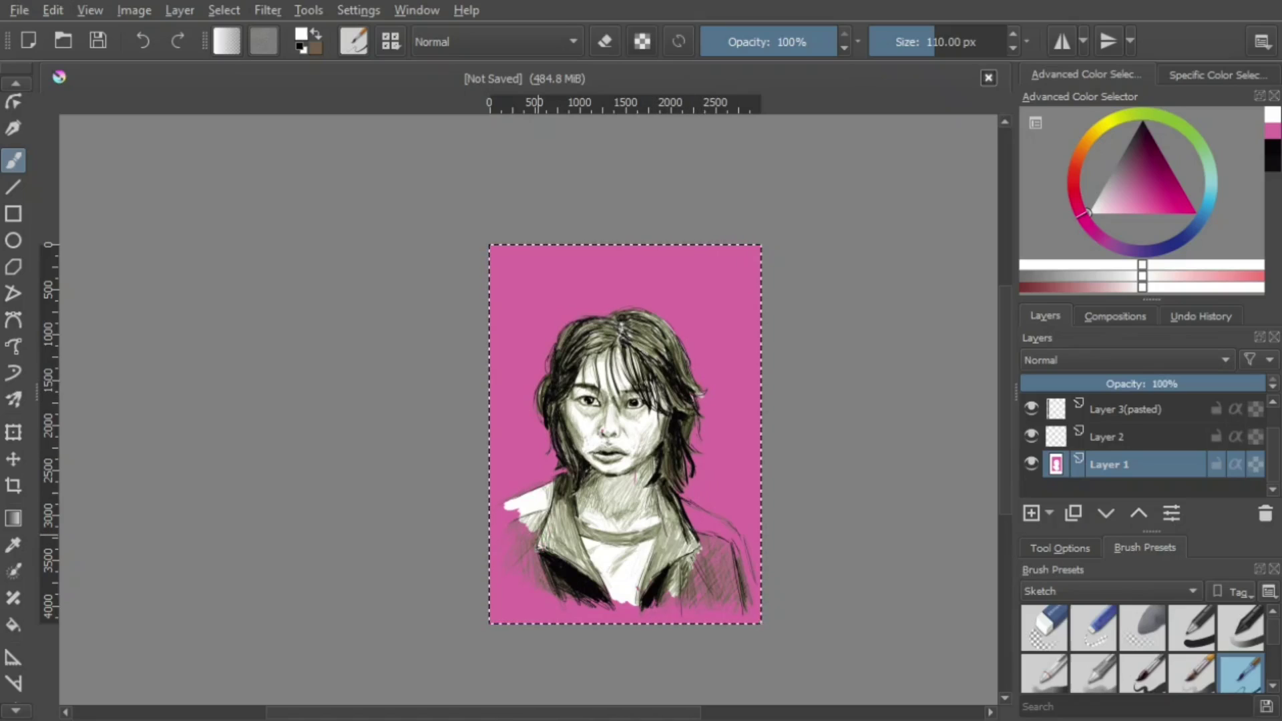
pyautogui.moveTo(680, 500)
pyautogui.mouseDown()
pyautogui.moveTo(746, 564)
pyautogui.moveTo(751, 609)
pyautogui.moveTo(729, 562)
pyautogui.moveTo(735, 604)
pyautogui.mouseUp()
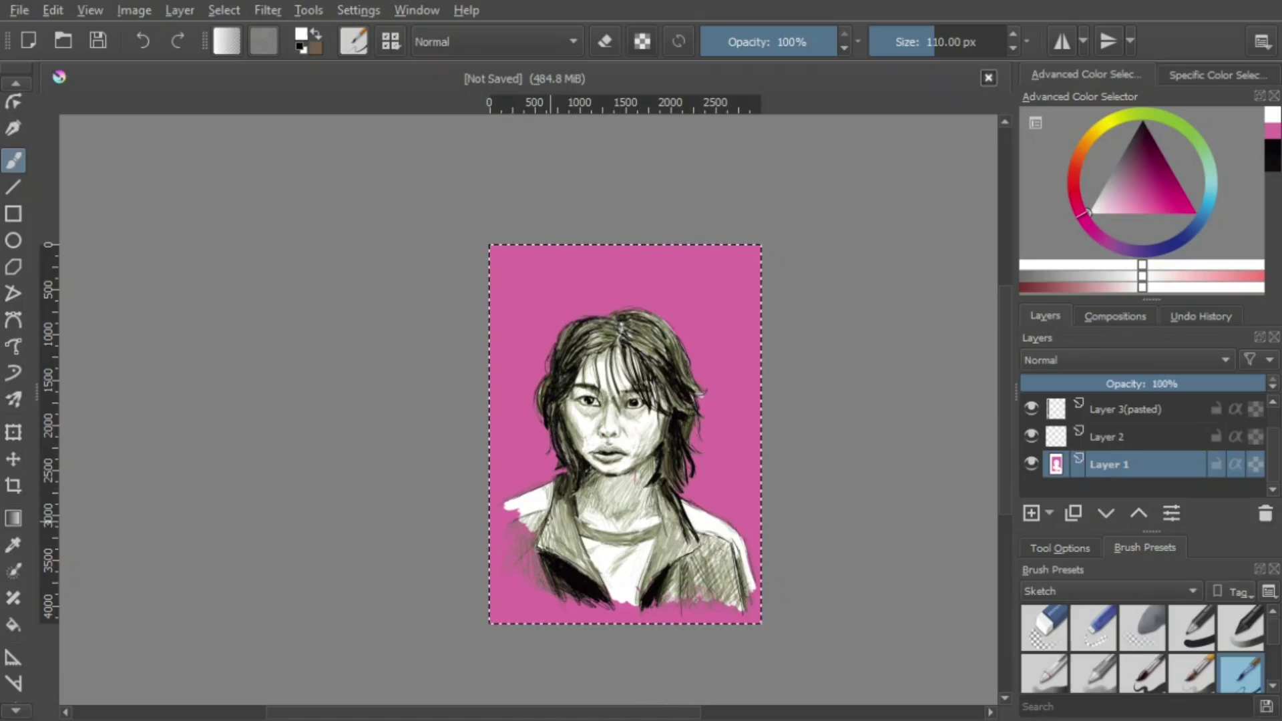
pyautogui.moveTo(524, 506); pyautogui.dragTo(553, 579)
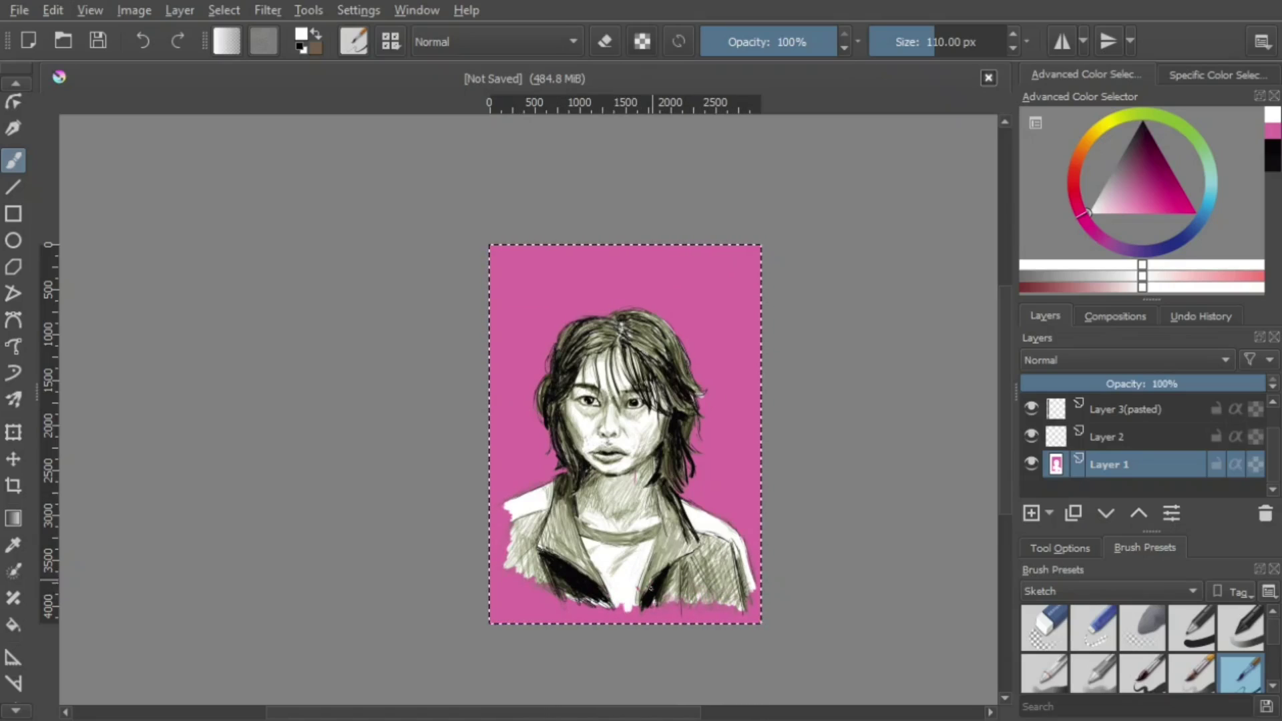
# Lower the opacity of the pink background layer and fill a new layer beneath it with white
pyautogui.click(1164, 384)
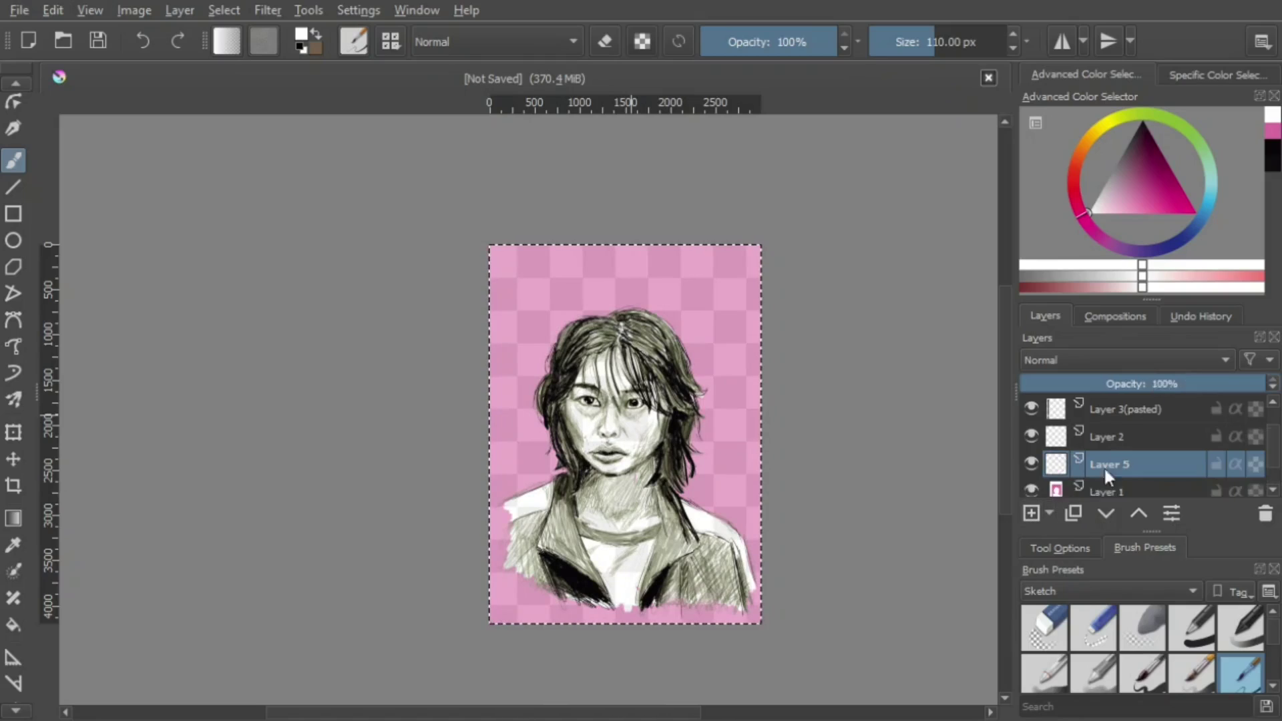
pyautogui.press('Insert')
pyautogui.click(1106, 513)
pyautogui.click(14, 518)
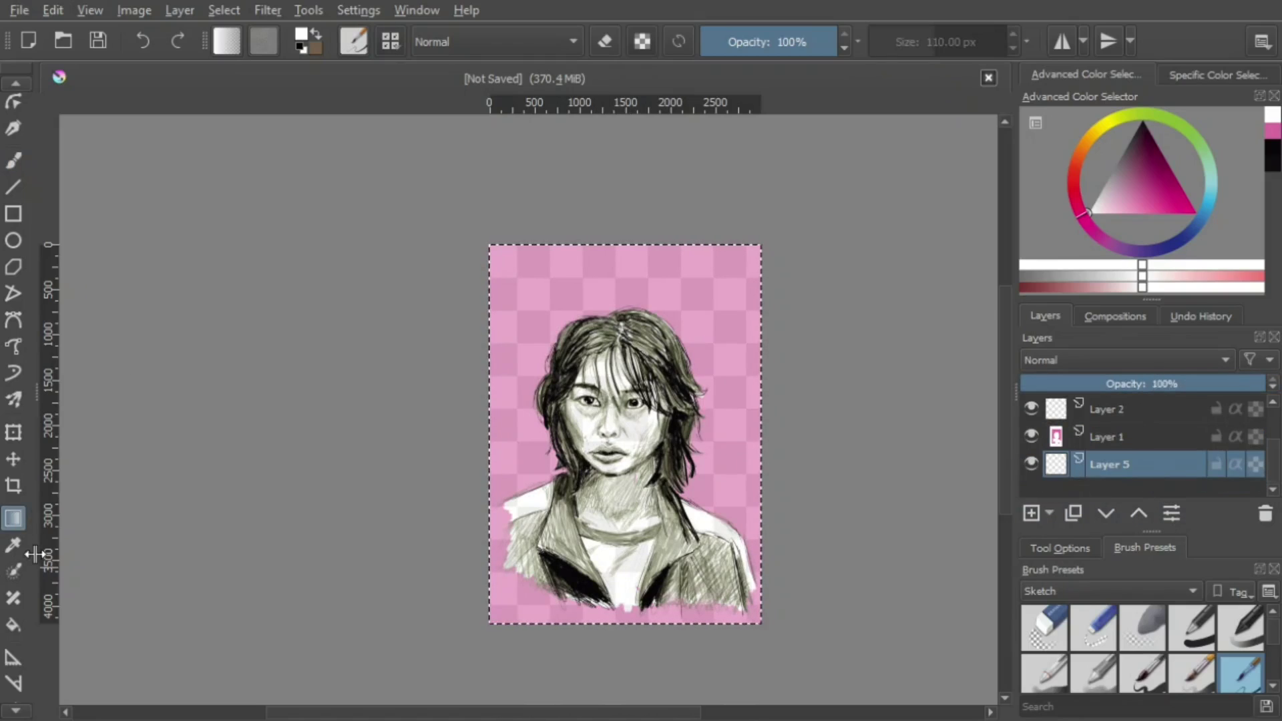
pyautogui.scroll(-3, 18, 334)
pyautogui.click(18, 364)
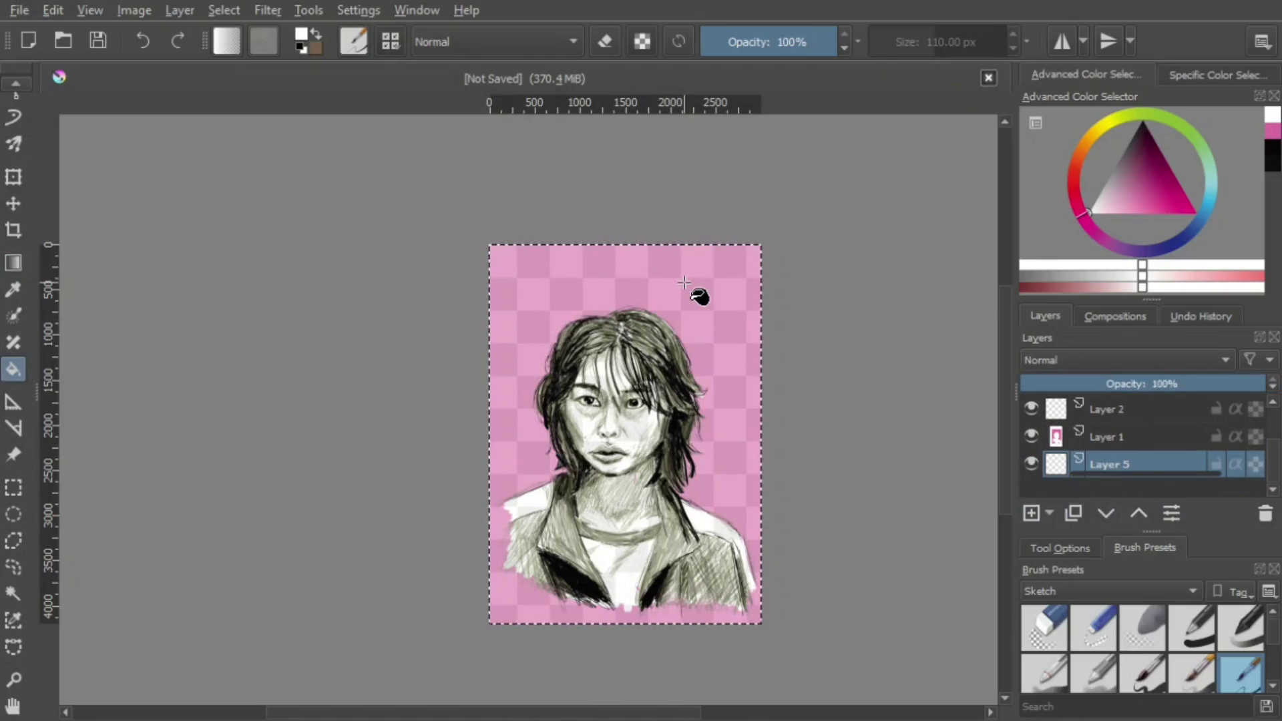
pyautogui.click(682, 287)
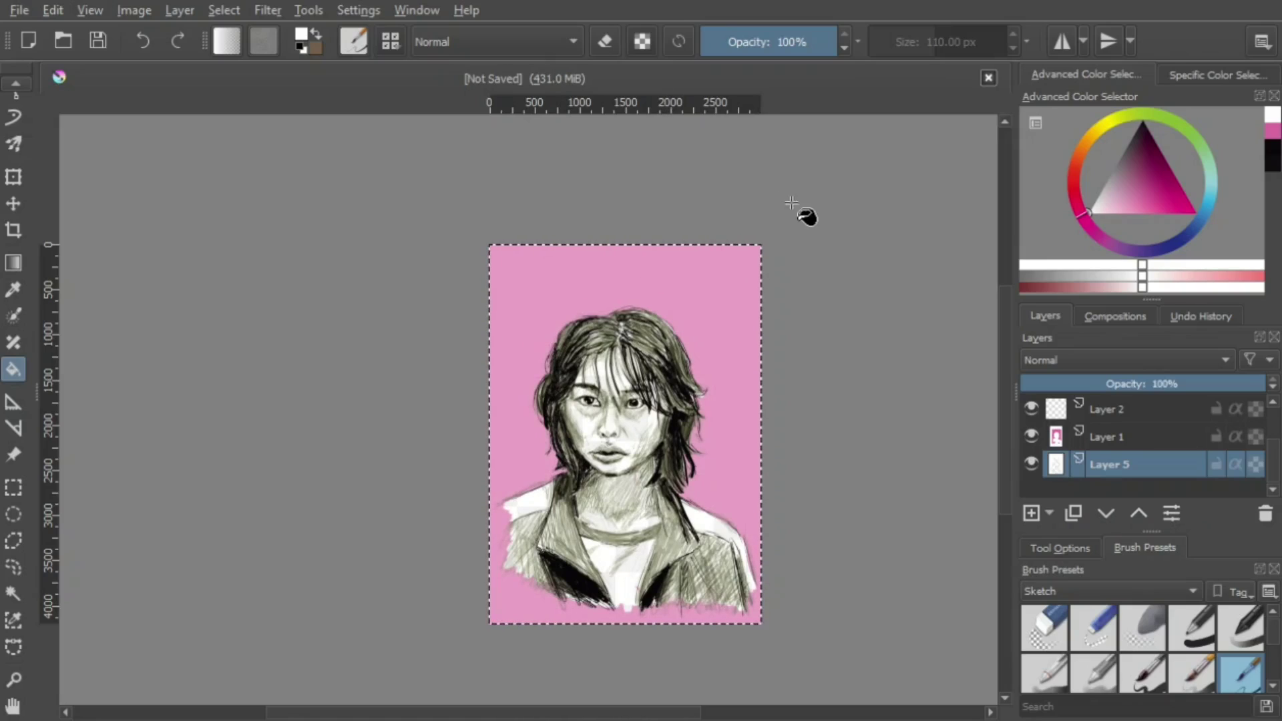
# Add an empty layer above Layer 1, try a short white brush mark above the hair and undo it
pyautogui.click(1107, 436)
pyautogui.click(1031, 513)
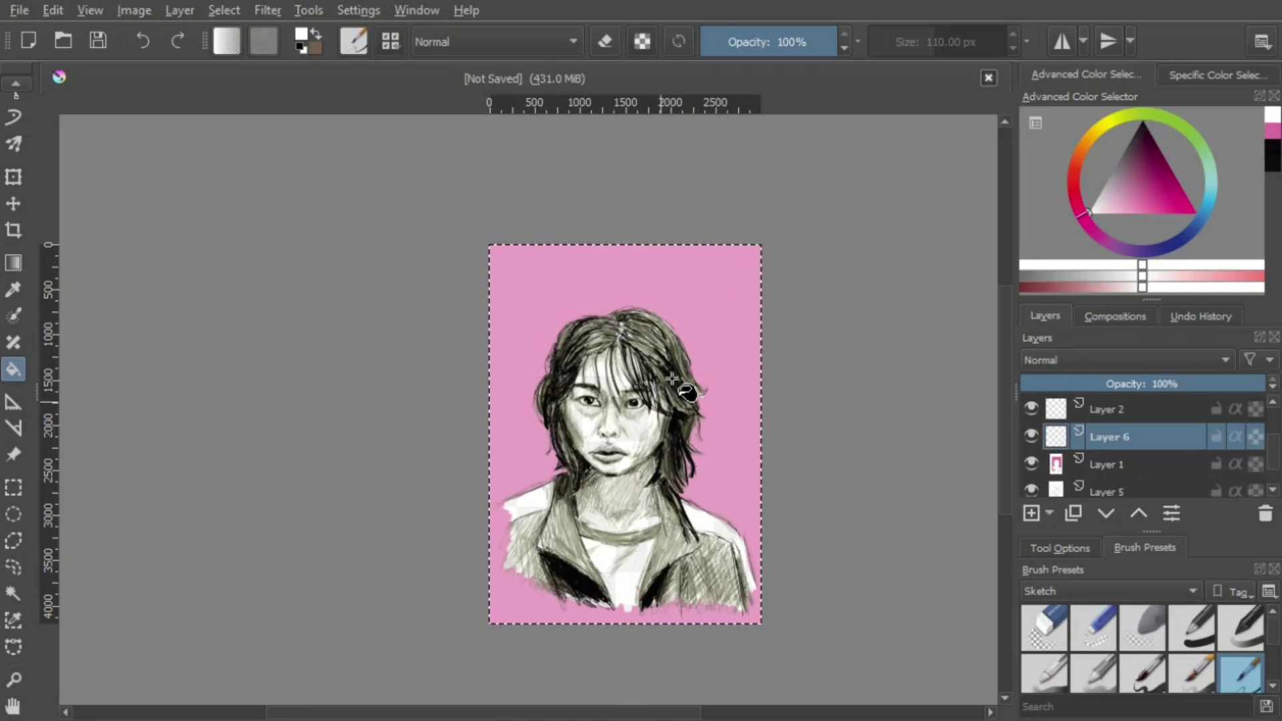
pyautogui.press('b')
pyautogui.moveTo(603, 295)
pyautogui.mouseDown()
pyautogui.moveTo(612, 258)
pyautogui.moveTo(629, 295)
pyautogui.moveTo(631, 268)
pyautogui.moveTo(606, 297)
pyautogui.mouseUp()
pyautogui.hotkey('ctrl', 'z')
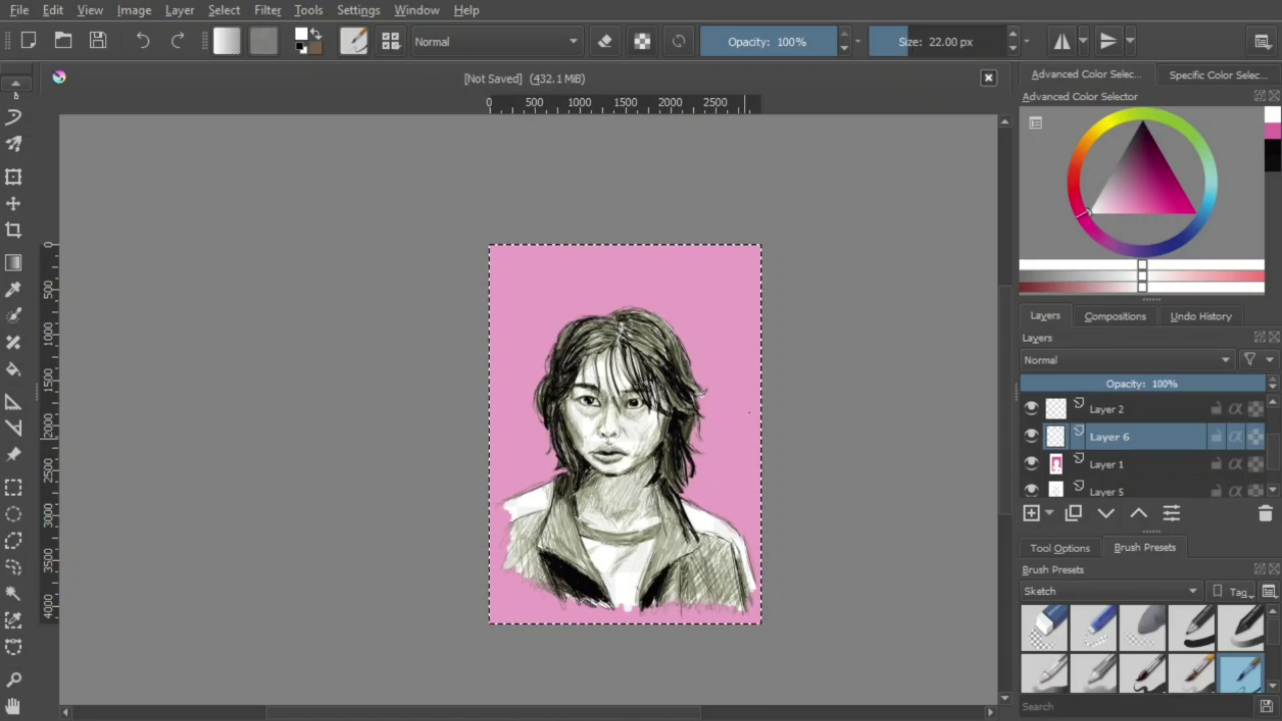
# Move the portrait drawing layer and the pink Layer 1 toward the lower-left corner of the canvas so they line up
pyautogui.click(13, 204)
pyautogui.moveTo(670, 450); pyautogui.dragTo(684, 471)
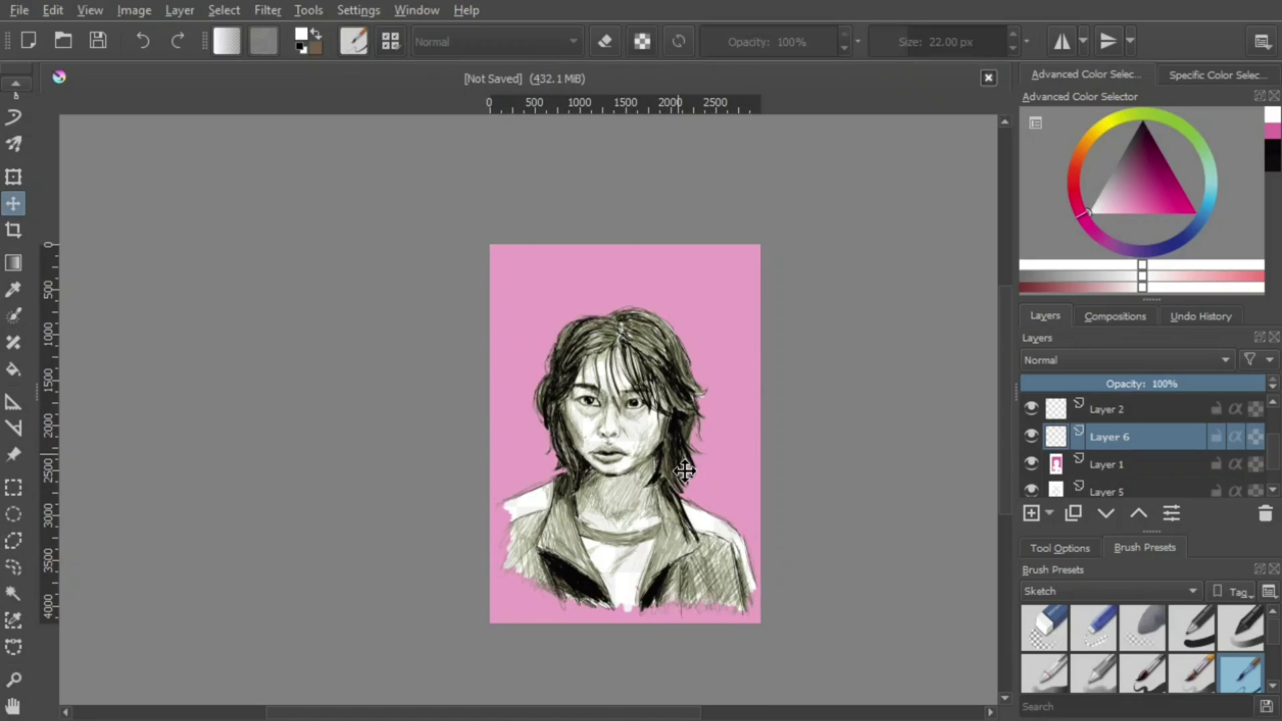
pyautogui.click(1273, 410)
pyautogui.click(1135, 410)
pyautogui.moveTo(676, 422); pyautogui.dragTo(653, 444)
pyautogui.click(1273, 491)
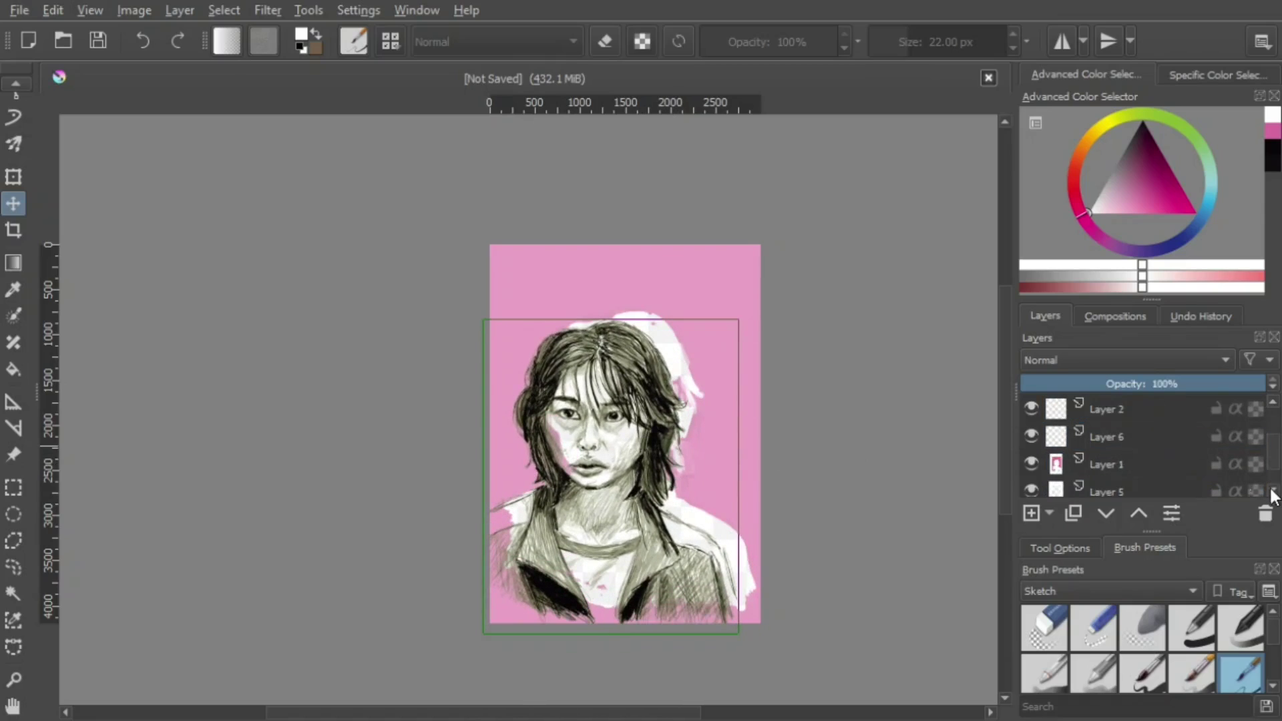
pyautogui.click(1135, 464)
pyautogui.moveTo(721, 370); pyautogui.dragTo(701, 383)
pyautogui.click(1273, 491)
# Sample the light pink background, select the whole canvas and try to fill Layer 1 with that colour
pyautogui.click(1135, 464)
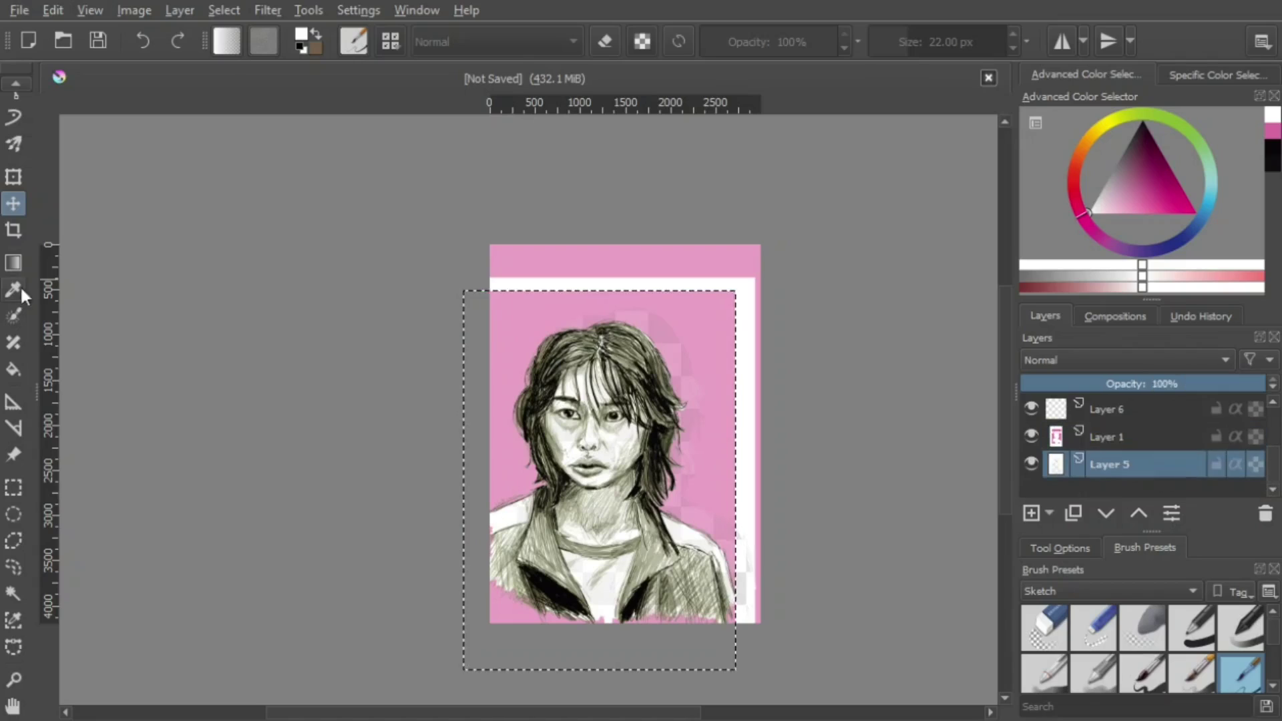
pyautogui.click(12, 370)
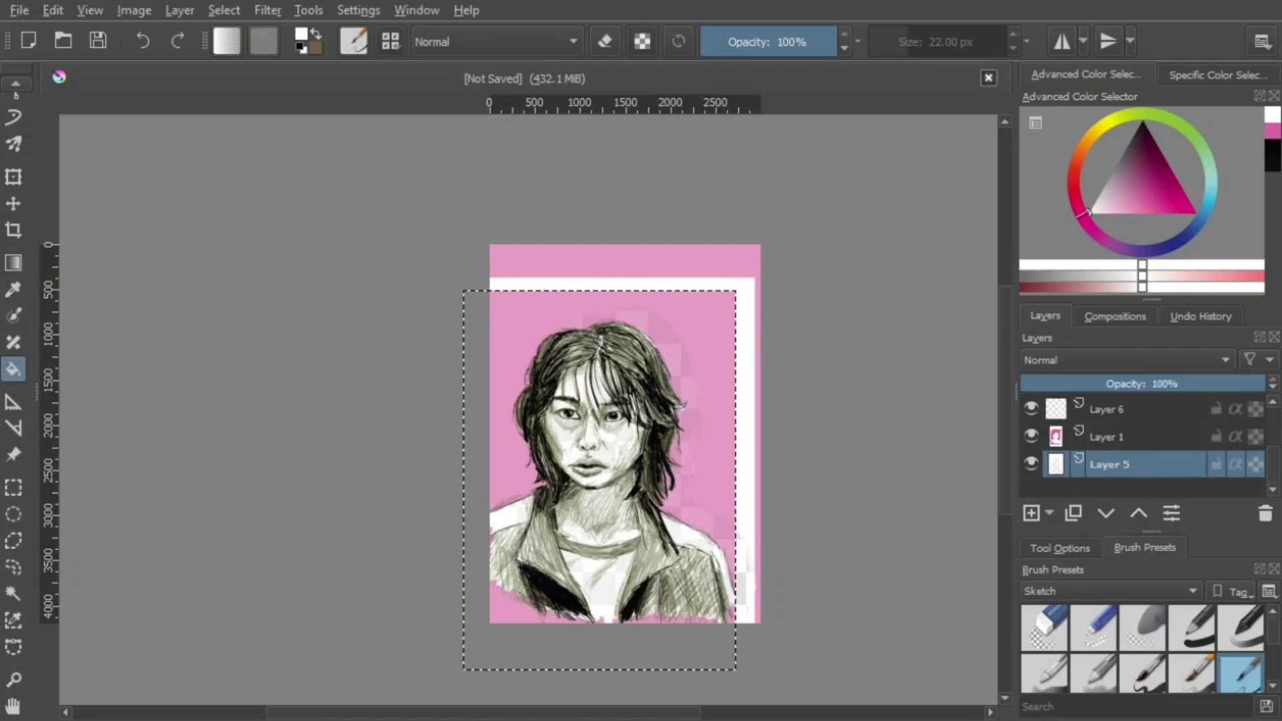
pyautogui.press('p')
pyautogui.click(722, 265)
pyautogui.click(1122, 436)
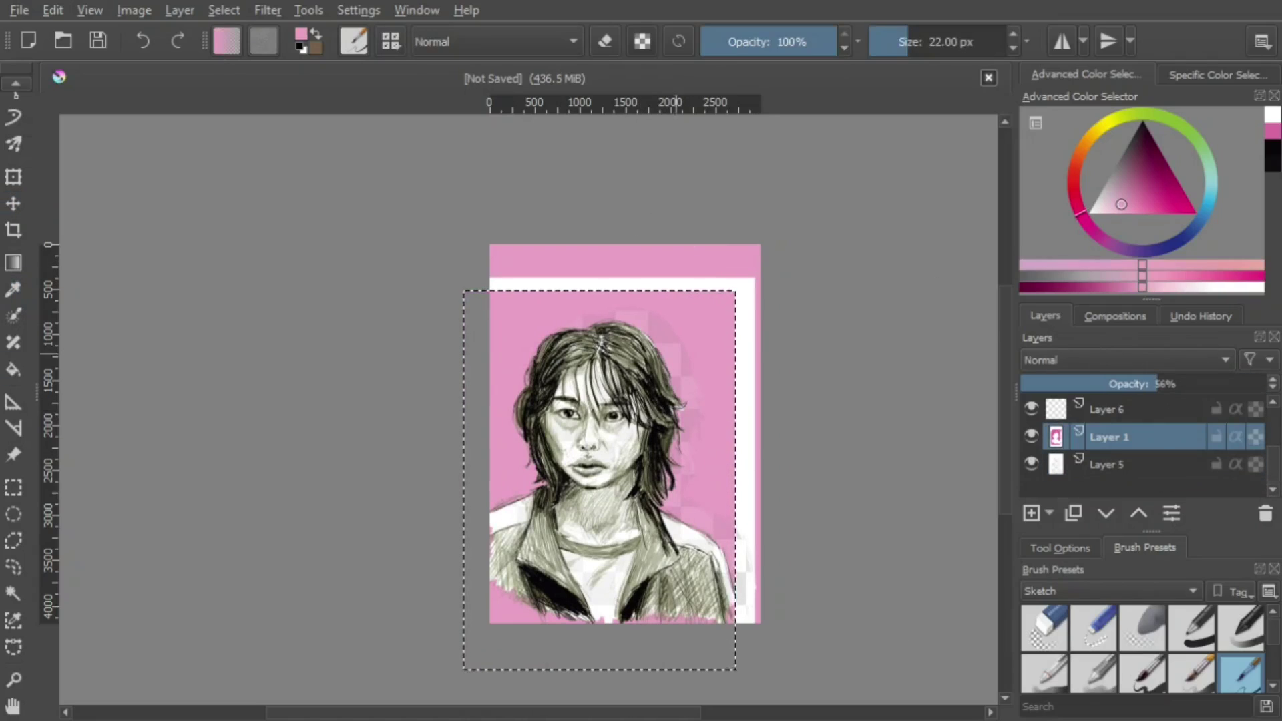
pyautogui.press('f')
pyautogui.hotkey('ctrl', 'a')
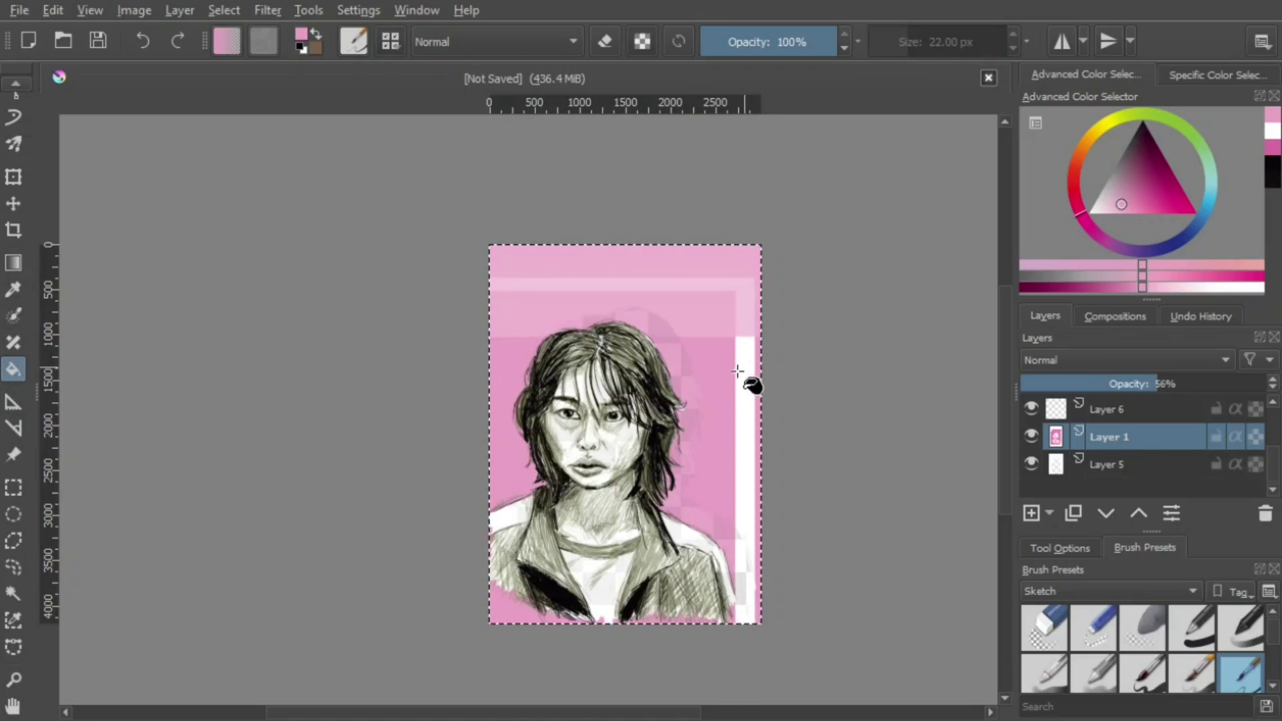
pyautogui.click(755, 371)
pyautogui.hotkey('ctrl', 'z')
# Enlarge the brush to 540 px and paint light pink down the bare strip along the right edge of Layer 1
pyautogui.press('b')
pyautogui.press(']')
pyautogui.press(']')
pyautogui.press(']')
pyautogui.press(']')
pyautogui.press(']')
pyautogui.press(']')
pyautogui.press(']')
pyautogui.press(']')
pyautogui.press(']')
pyautogui.press(']')
pyautogui.press(']')
pyautogui.press(']')
pyautogui.press(']')
pyautogui.press(']')
pyautogui.press(']')
pyautogui.press(']')
pyautogui.press(']')
pyautogui.press(']')
pyautogui.press(']')
pyautogui.press(']')
pyautogui.moveTo(739, 267); pyautogui.dragTo(748, 631)
# Raise Layer 1 to full opacity, repaint its bare edges with the sampled deeper pink, and set the layer opacity to 52%
pyautogui.moveTo(1160, 384); pyautogui.dragTo(1268, 379)
pyautogui.moveTo(733, 259); pyautogui.dragTo(740, 394)
pyautogui.click(15, 289)
pyautogui.click(566, 320)
pyautogui.press('b')
pyautogui.moveTo(734, 254); pyautogui.dragTo(748, 624)
pyautogui.moveTo(751, 244)
pyautogui.mouseDown()
pyautogui.moveTo(762, 392)
pyautogui.moveTo(721, 345)
pyautogui.mouseUp()
pyautogui.moveTo(710, 286); pyautogui.dragTo(463, 285)
pyautogui.click(1148, 384)
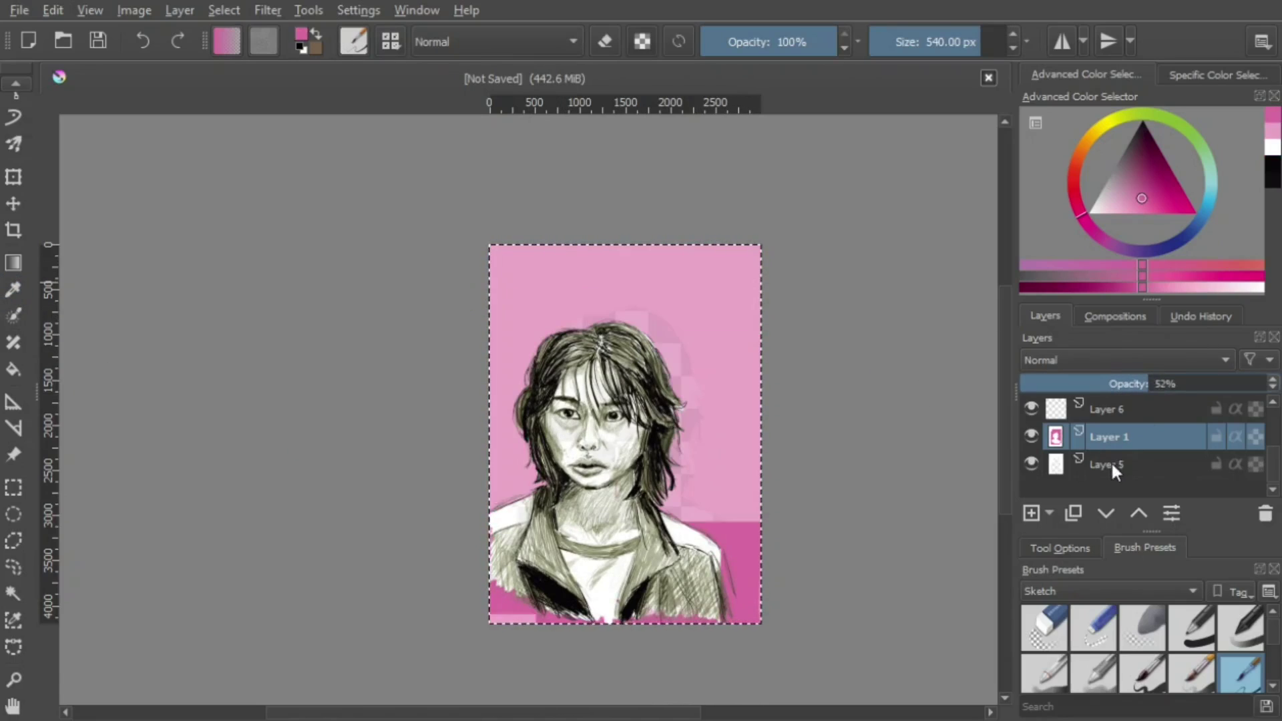
# Paint Layer 5 white across the canvas to even out the backing beneath the pink
pyautogui.click(1111, 462)
pyautogui.click(1089, 212)
pyautogui.moveTo(678, 323)
pyautogui.mouseDown()
pyautogui.moveTo(690, 528)
pyautogui.moveTo(740, 623)
pyautogui.moveTo(716, 508)
pyautogui.moveTo(641, 305)
pyautogui.moveTo(527, 374)
pyautogui.moveTo(544, 638)
pyautogui.mouseUp()
# Paint white on Layer 1 behind the lower parts of the jacket with a 68 px brush
pyautogui.click(1117, 439)
pyautogui.press('[')
pyautogui.press('[')
pyautogui.press('[')
pyautogui.press('[')
pyautogui.press('[')
pyautogui.press('[')
pyautogui.press('[')
pyautogui.press('[')
pyautogui.press('[')
pyautogui.press('[')
pyautogui.press('[')
pyautogui.press('[')
pyautogui.press('[')
pyautogui.press('[')
pyautogui.press('[')
pyautogui.press('[')
pyautogui.press('[')
pyautogui.press('[')
pyautogui.press('[')
pyautogui.press('[')
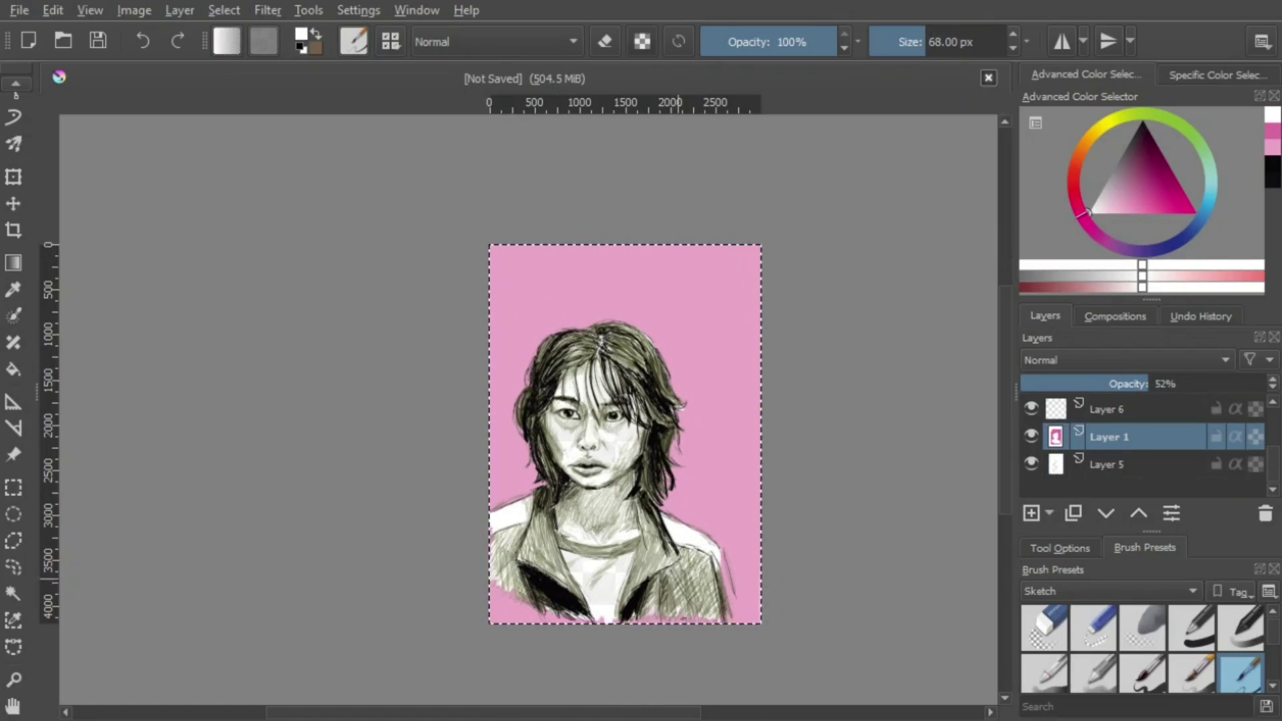
pyautogui.moveTo(718, 554); pyautogui.dragTo(731, 618)
pyautogui.moveTo(677, 650)
pyautogui.mouseDown()
pyautogui.moveTo(521, 611)
pyautogui.moveTo(584, 622)
pyautogui.moveTo(731, 608)
pyautogui.mouseUp()
# Hatch the lower part of the jacket in black on Layer 4 with a 22 px brush, down to the canvas edge
pyautogui.scroll(3, 1110, 436)
pyautogui.click(1110, 409)
pyautogui.click(1141, 123)
pyautogui.press('[')
pyautogui.press('[')
pyautogui.press('[')
pyautogui.press('[')
pyautogui.press('[')
pyautogui.press('[')
pyautogui.press('[')
pyautogui.press('[')
pyautogui.press('[')
pyautogui.press('[')
pyautogui.press('[')
pyautogui.press('[')
pyautogui.press('[')
pyautogui.press('[')
pyautogui.press('[')
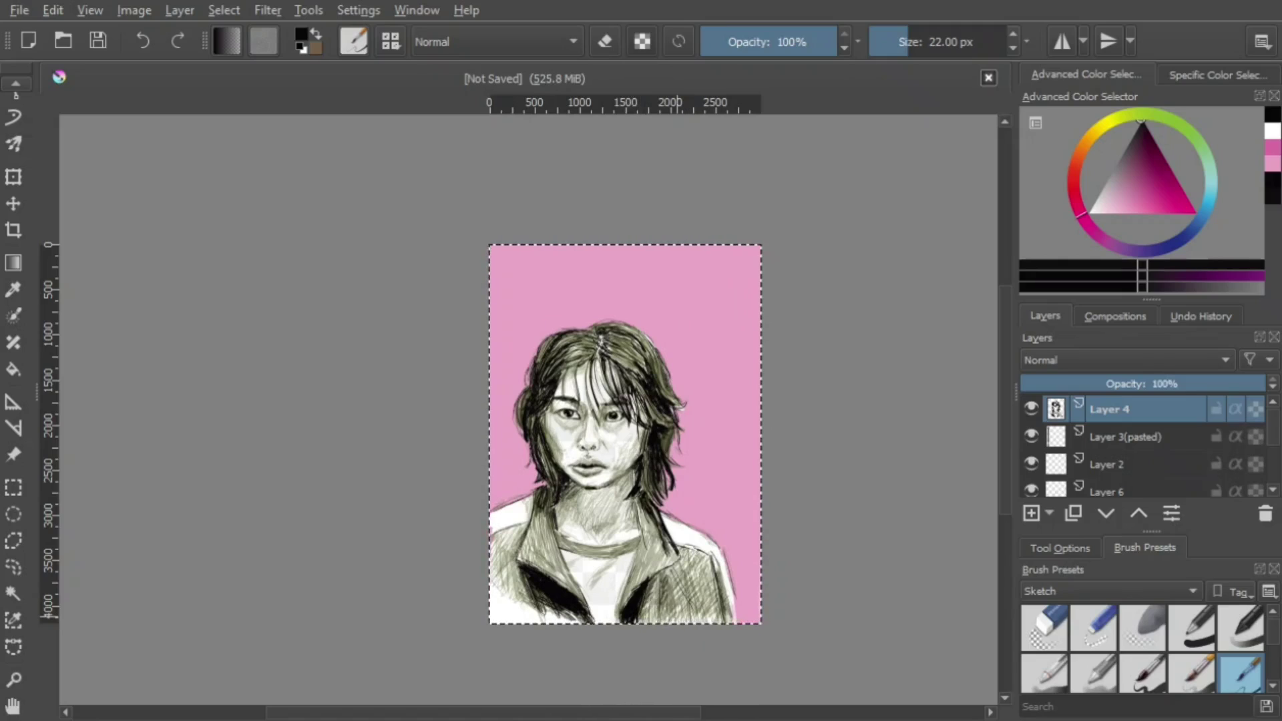
pyautogui.moveTo(574, 603); pyautogui.dragTo(541, 622)
pyautogui.moveTo(505, 539)
pyautogui.mouseDown()
pyautogui.moveTo(492, 622)
pyautogui.moveTo(509, 621)
pyautogui.moveTo(491, 620)
pyautogui.mouseUp()
pyautogui.moveTo(508, 541)
pyautogui.mouseDown()
pyautogui.moveTo(490, 593)
pyautogui.moveTo(527, 622)
pyautogui.mouseUp()
pyautogui.moveTo(494, 576)
pyautogui.mouseDown()
pyautogui.moveTo(542, 623)
pyautogui.moveTo(524, 589)
pyautogui.moveTo(545, 582)
pyautogui.mouseUp()
# Touch up the pink beside the hair on Layer 1 with a 38 px brush
pyautogui.scroll(-2, 1229, 451)
pyautogui.click(1175, 464)
pyautogui.click(1273, 131)
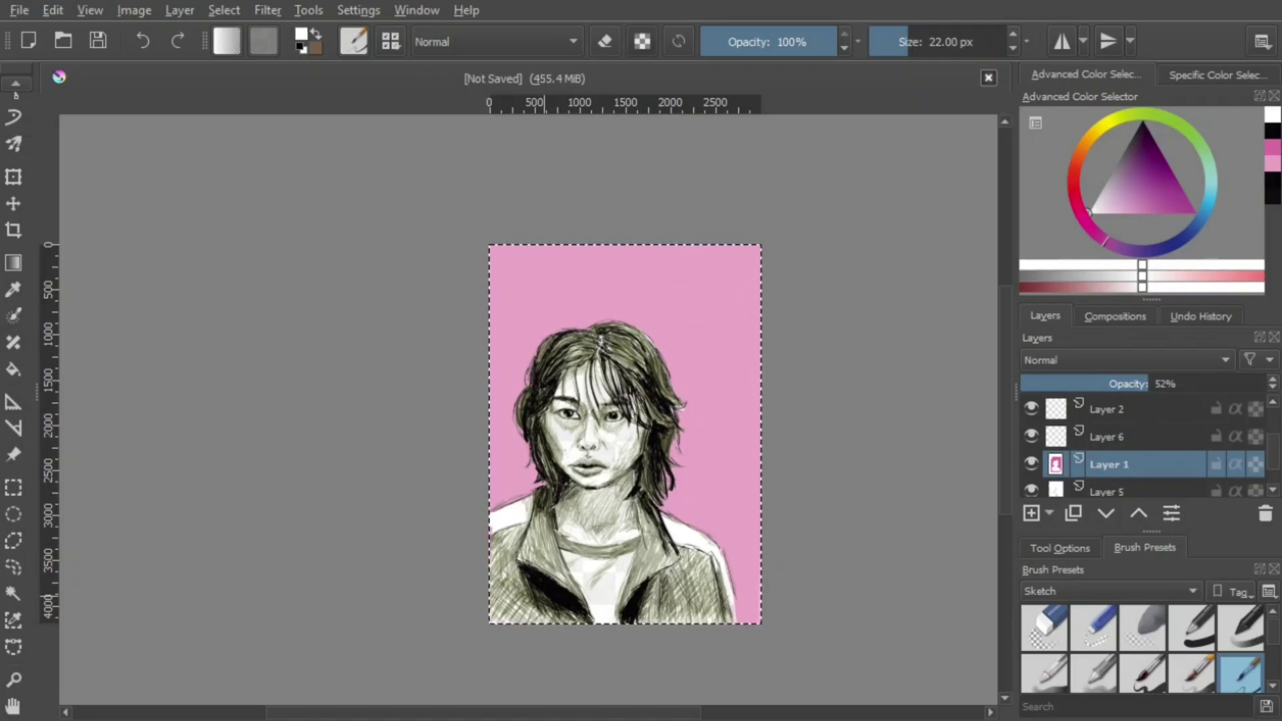
pyautogui.press(']')
pyautogui.press(']')
pyautogui.press(']')
pyautogui.press(']')
pyautogui.press(']')
pyautogui.press(']')
pyautogui.press(']')
pyautogui.press(']')
pyautogui.press(']')
pyautogui.press(']')
pyautogui.press(']')
pyautogui.press(']')
pyautogui.press(']')
pyautogui.press(']')
pyautogui.press(']')
pyautogui.press(']')
pyautogui.press(']')
pyautogui.press(']')
pyautogui.press(']')
pyautogui.press(']')
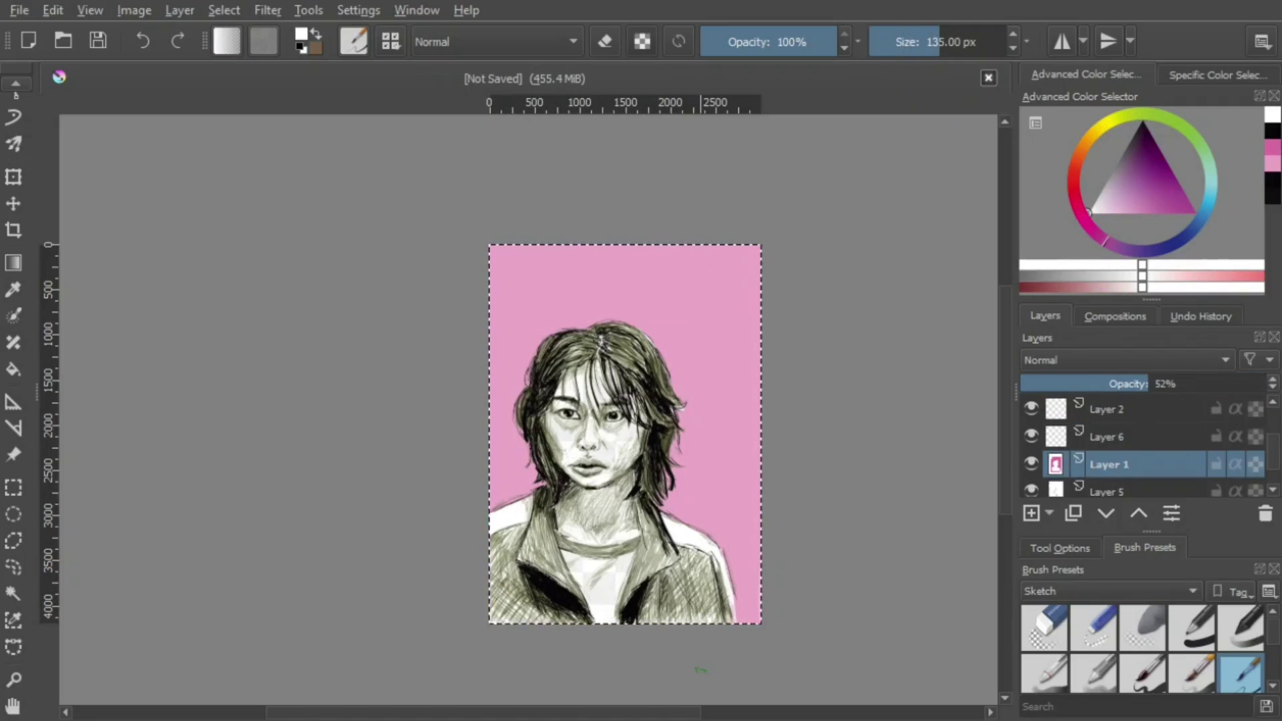
pyautogui.click(1273, 165)
pyautogui.press('[')
pyautogui.press('[')
pyautogui.press('[')
pyautogui.press('[')
pyautogui.press('[')
pyautogui.press('[')
pyautogui.press('[')
pyautogui.press('[')
pyautogui.press('[')
pyautogui.press('[')
pyautogui.press('[')
pyautogui.press('[')
pyautogui.press('[')
pyautogui.press('[')
pyautogui.press('[')
pyautogui.press('[')
pyautogui.press('[')
pyautogui.press('[')
pyautogui.click(699, 410)
# Paint white on Layer 5 behind the shirt with a 188 px brush
pyautogui.click(1273, 164)
pyautogui.press('x')
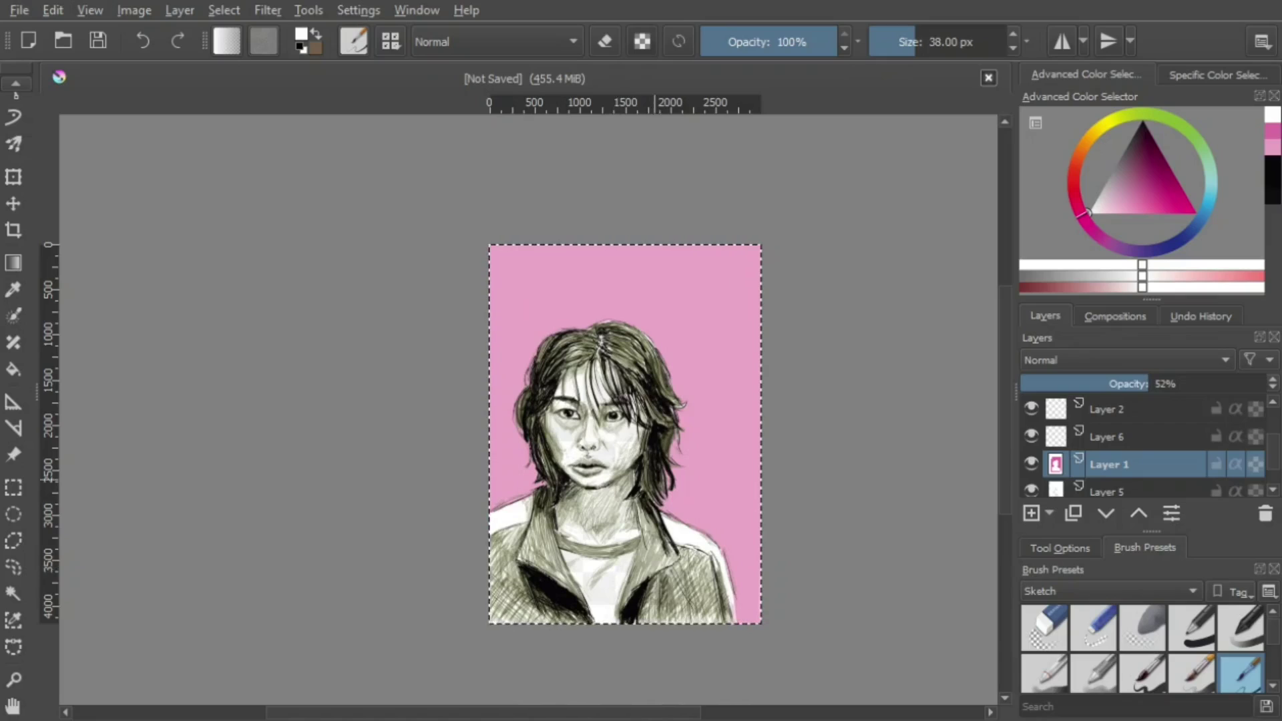
pyautogui.press(']')
pyautogui.press(']')
pyautogui.press(']')
pyautogui.press(']')
pyautogui.press(']')
pyautogui.press(']')
pyautogui.click(1119, 487)
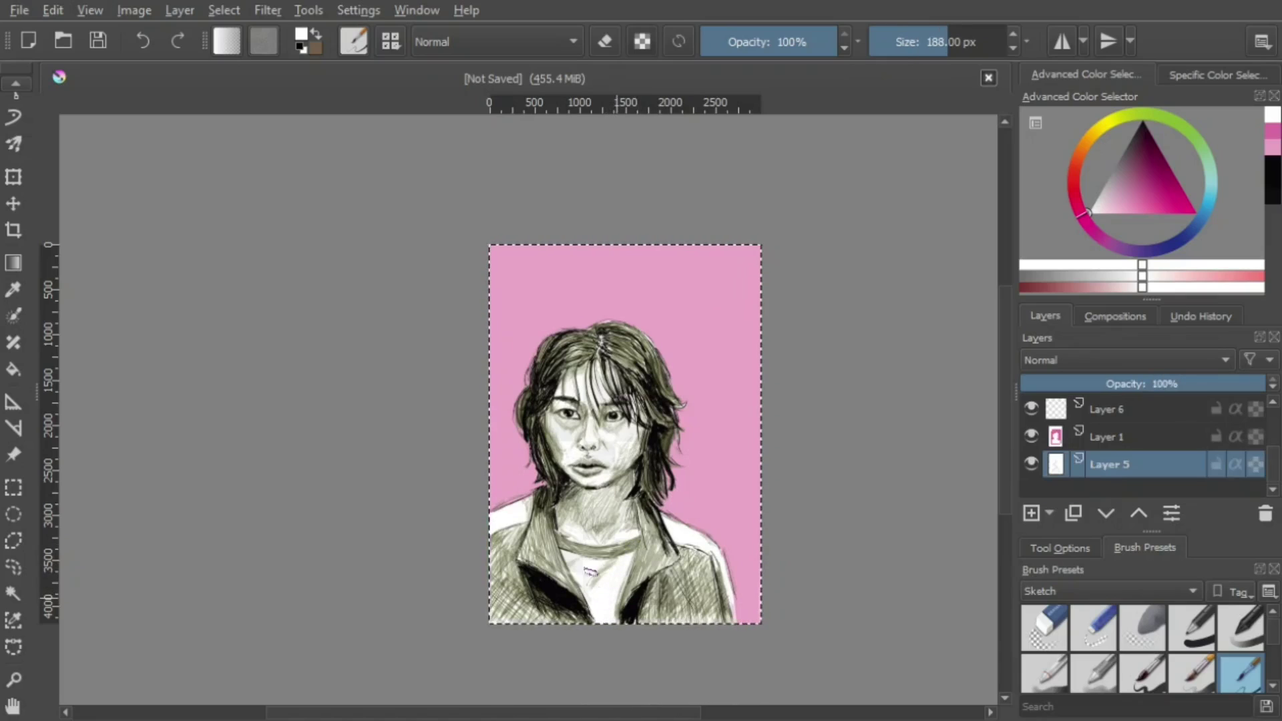
pyautogui.click(590, 572)
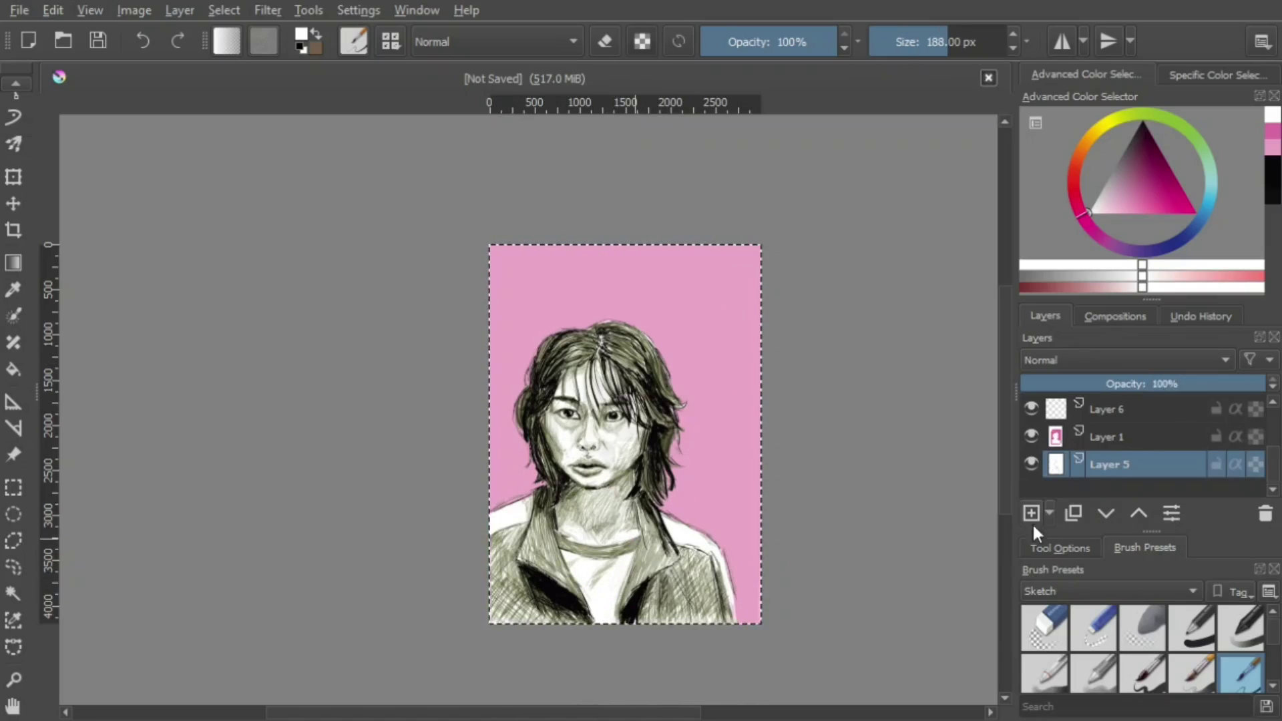
# Add a paint layer directly above Layer 1 and choose a textured sketch brush
pyautogui.click(1032, 513)
pyautogui.scroll(-3, 1208, 643)
pyautogui.click(1142, 627)
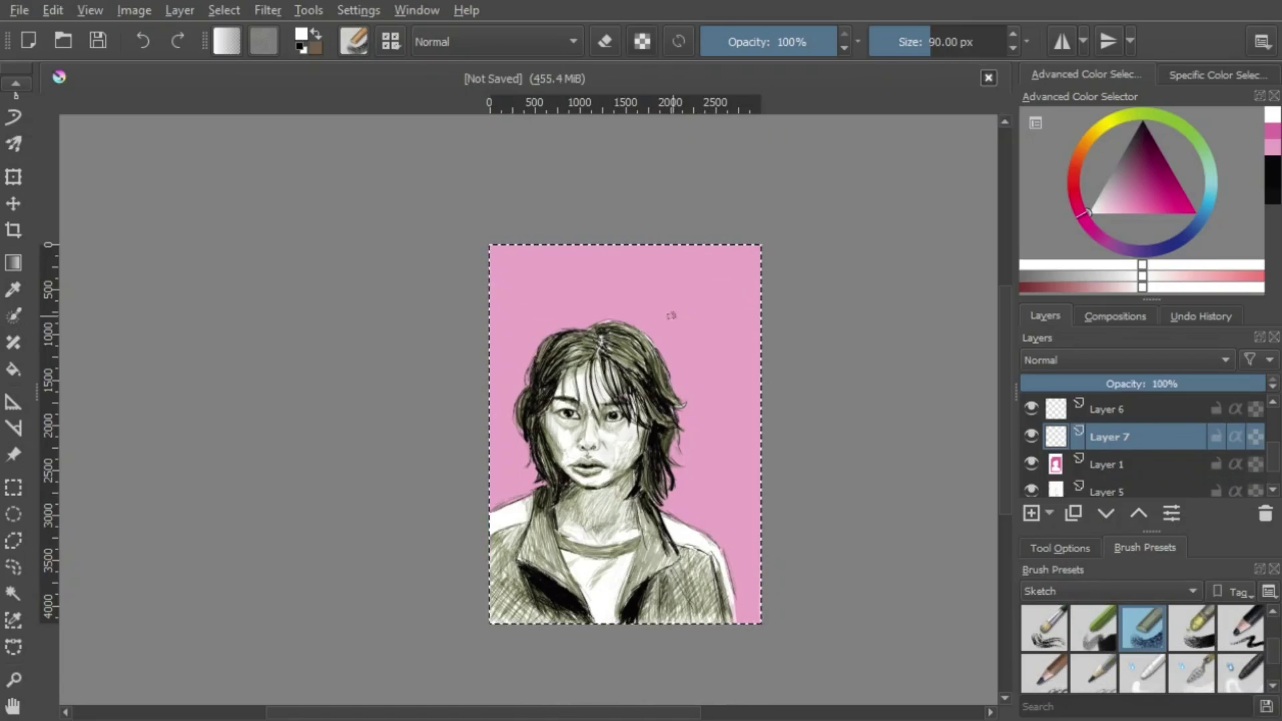
pyautogui.press('[')
pyautogui.press('[')
pyautogui.moveTo(525, 326)
pyautogui.mouseDown()
pyautogui.moveTo(561, 315)
pyautogui.moveTo(526, 324)
pyautogui.moveTo(534, 314)
pyautogui.mouseUp()
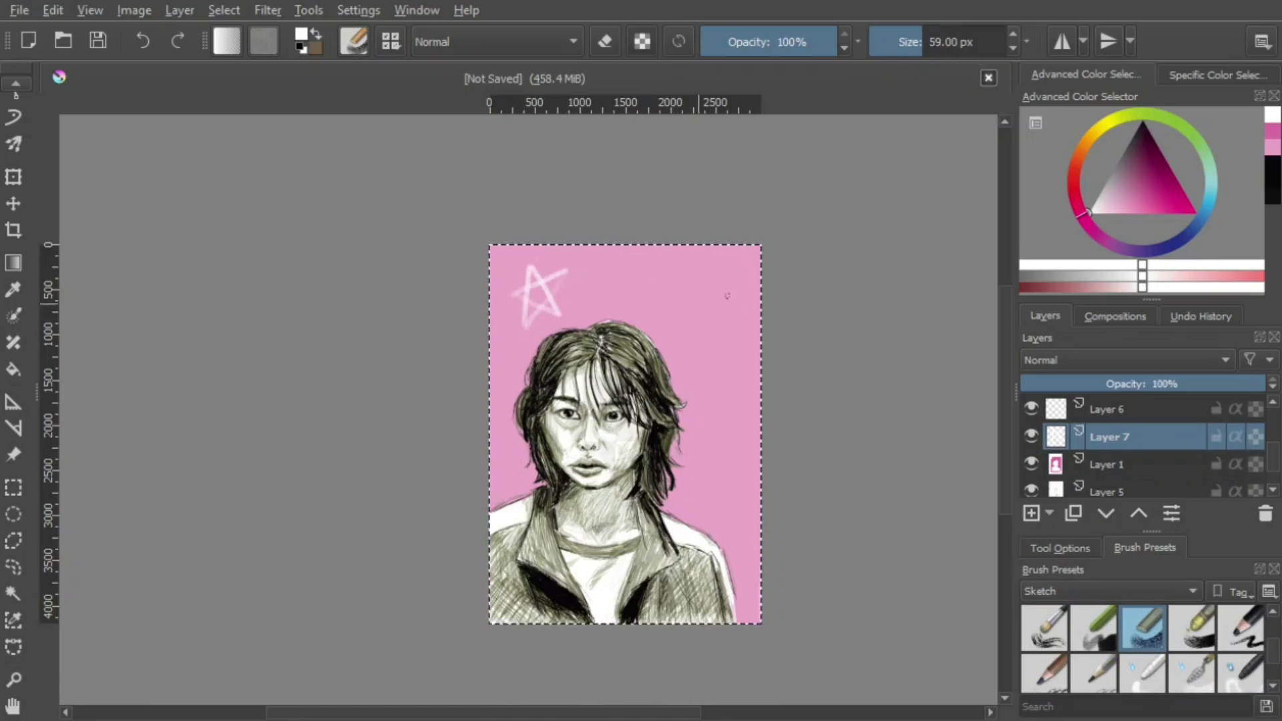
pyautogui.moveTo(664, 319)
pyautogui.mouseDown()
pyautogui.moveTo(706, 287)
pyautogui.moveTo(693, 354)
pyautogui.moveTo(728, 325)
pyautogui.mouseUp()
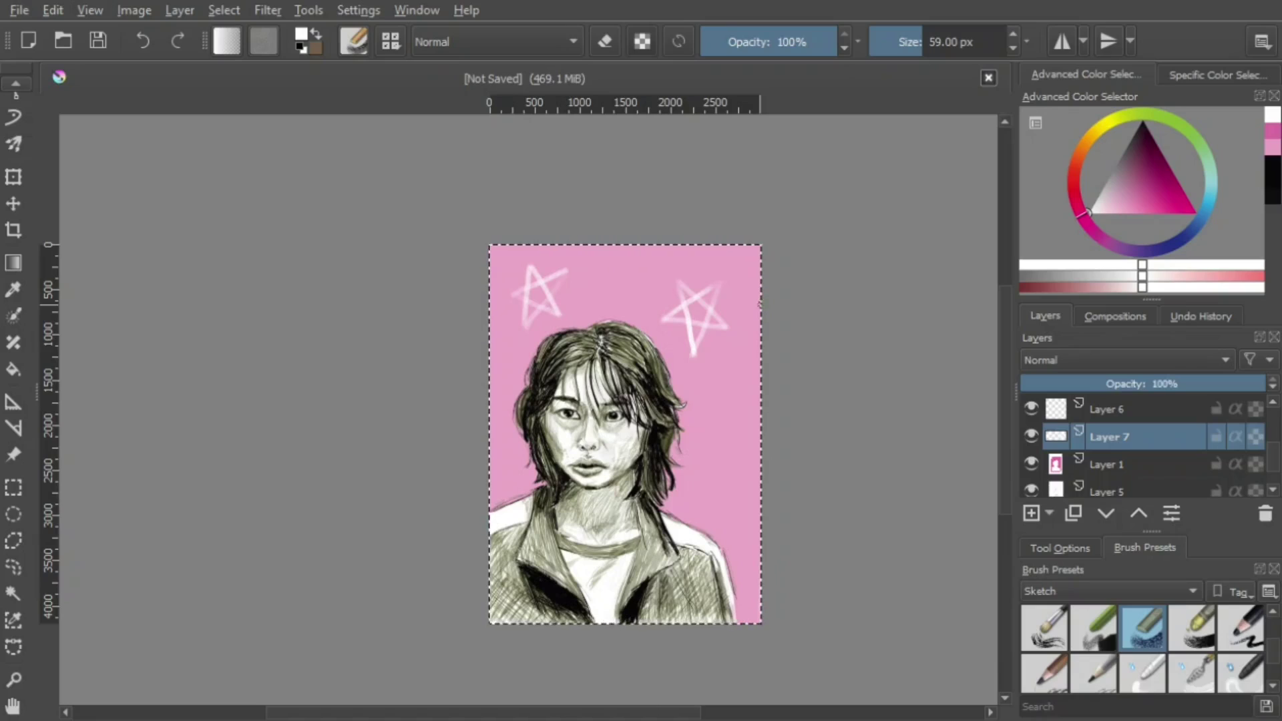
pyautogui.moveTo(702, 484)
pyautogui.mouseDown()
pyautogui.moveTo(738, 497)
pyautogui.moveTo(718, 514)
pyautogui.mouseUp()
pyautogui.moveTo(674, 382); pyautogui.dragTo(701, 427)
pyautogui.hotkey('ctrl', 'z')
pyautogui.hotkey('ctrl', 'z')
pyautogui.hotkey('ctrl', 'z')
pyautogui.hotkey('ctrl', 'z')
pyautogui.hotkey('ctrl', 'z')
pyautogui.hotkey('ctrl', 'z')
pyautogui.hotkey('ctrl', 'z')
pyautogui.hotkey('ctrl', 'z')
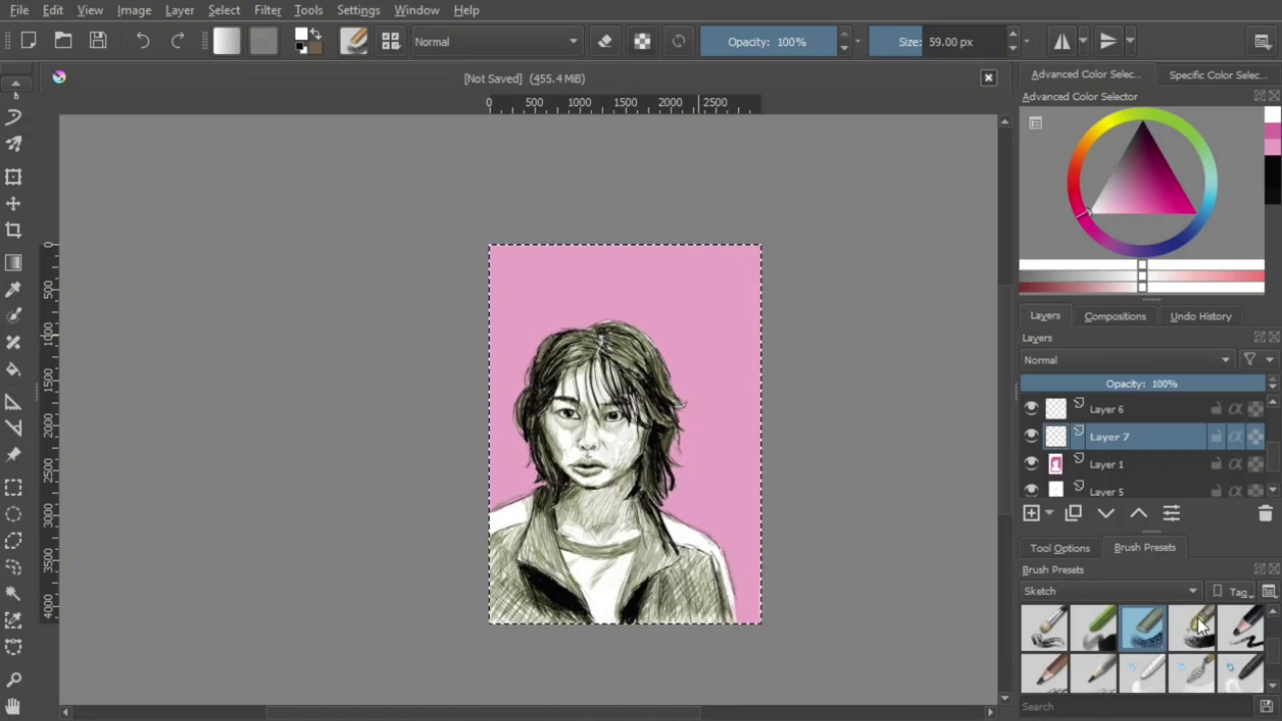
pyautogui.click(1272, 613)
pyautogui.click(1273, 613)
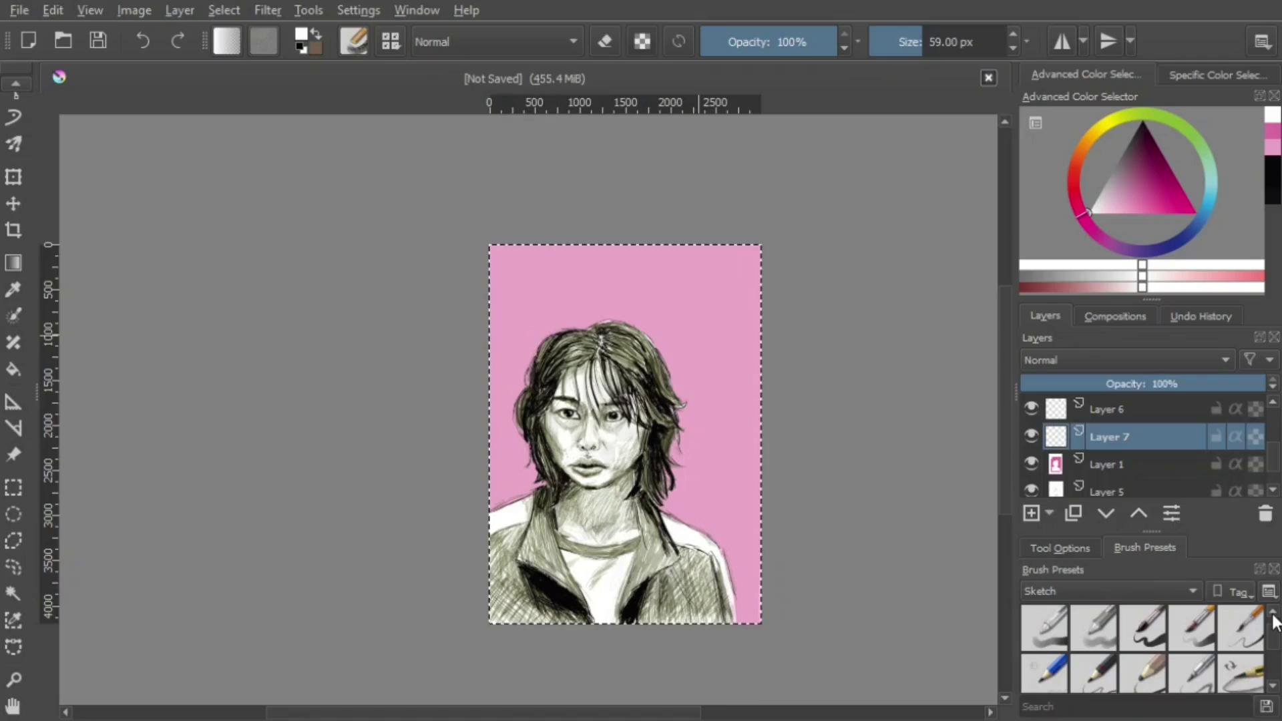
pyautogui.click(1273, 694)
pyautogui.click(1093, 628)
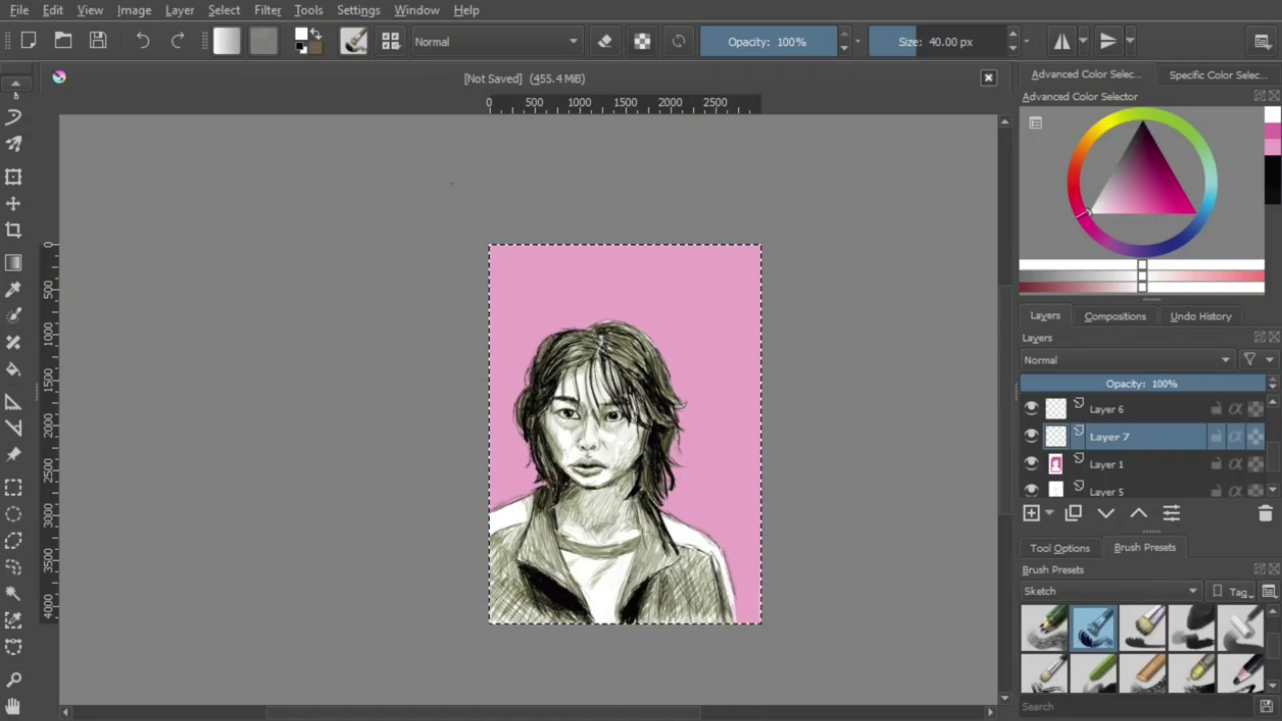
pyautogui.moveTo(675, 323); pyautogui.dragTo(707, 342)
pyautogui.hotkey('ctrl', 'z')
# Sketch a white five-pointed star above the hair at the upper left of Layer 7 with a 7.5 px brush
pyautogui.click(1273, 613)
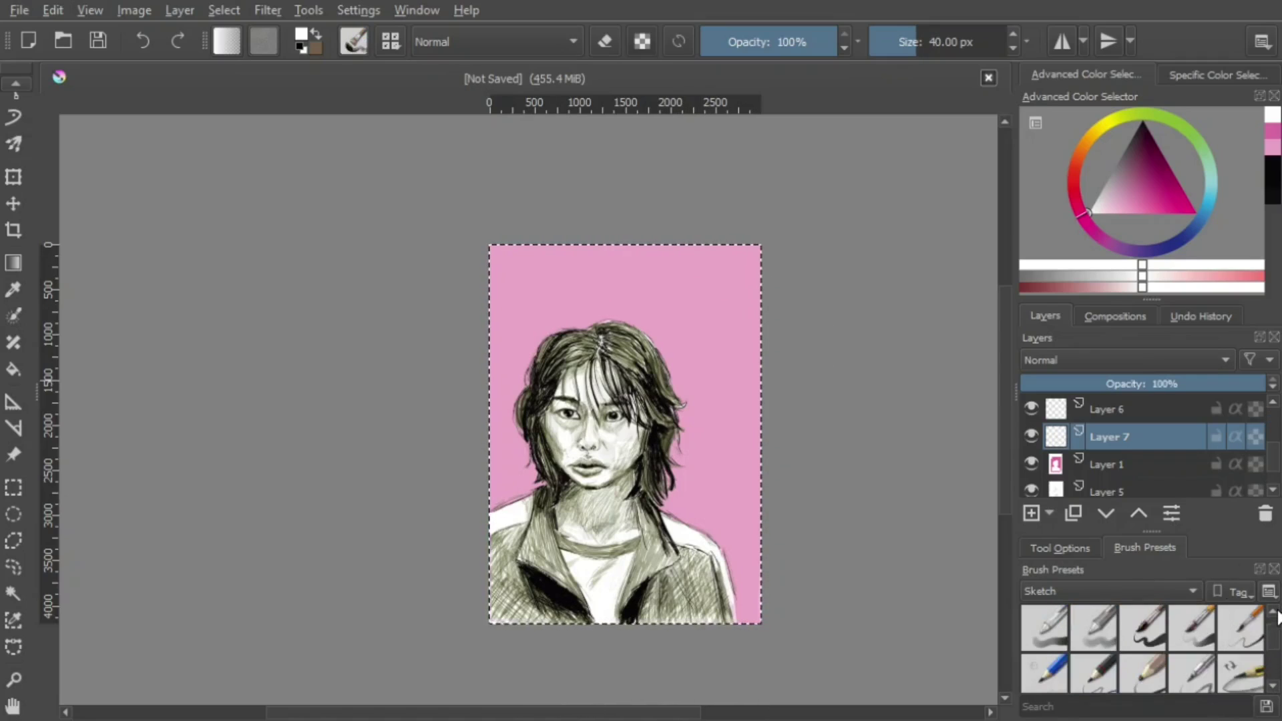
pyautogui.click(1246, 631)
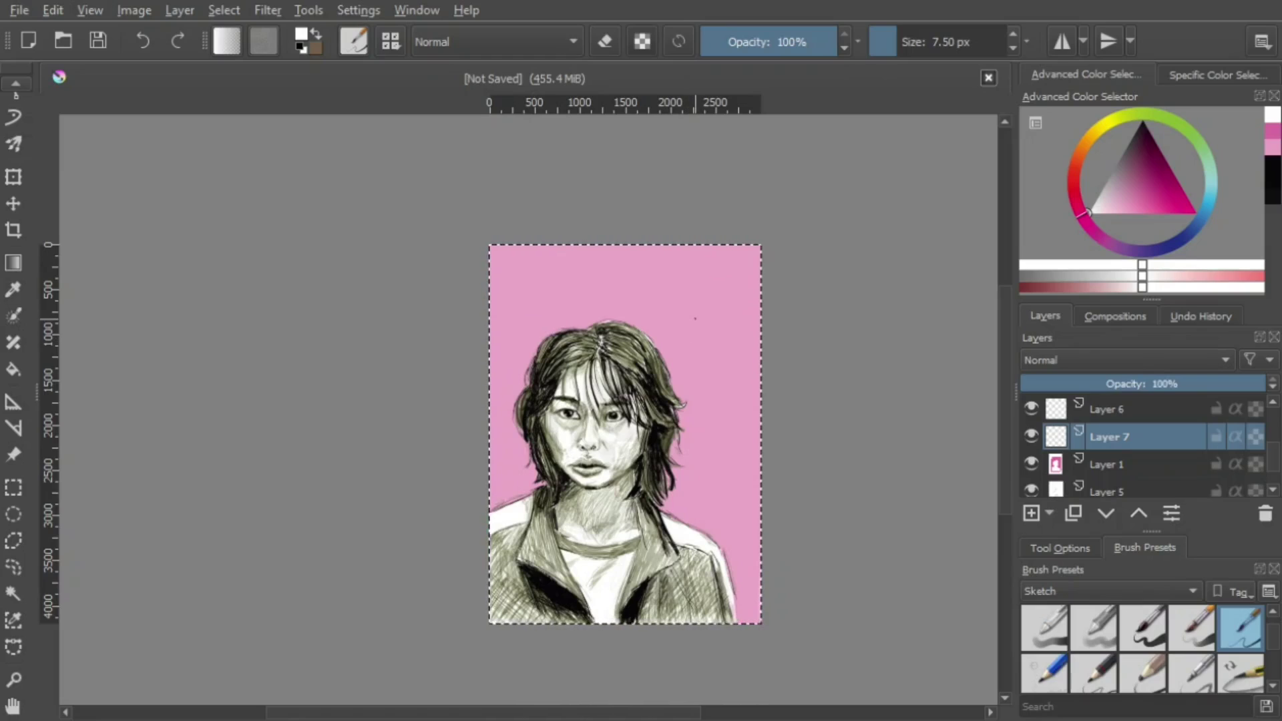
pyautogui.moveTo(535, 278)
pyautogui.mouseDown()
pyautogui.moveTo(533, 322)
pyautogui.moveTo(555, 295)
pyautogui.moveTo(568, 319)
pyautogui.moveTo(549, 301)
pyautogui.moveTo(541, 317)
pyautogui.moveTo(565, 277)
pyautogui.moveTo(537, 297)
pyautogui.mouseUp()
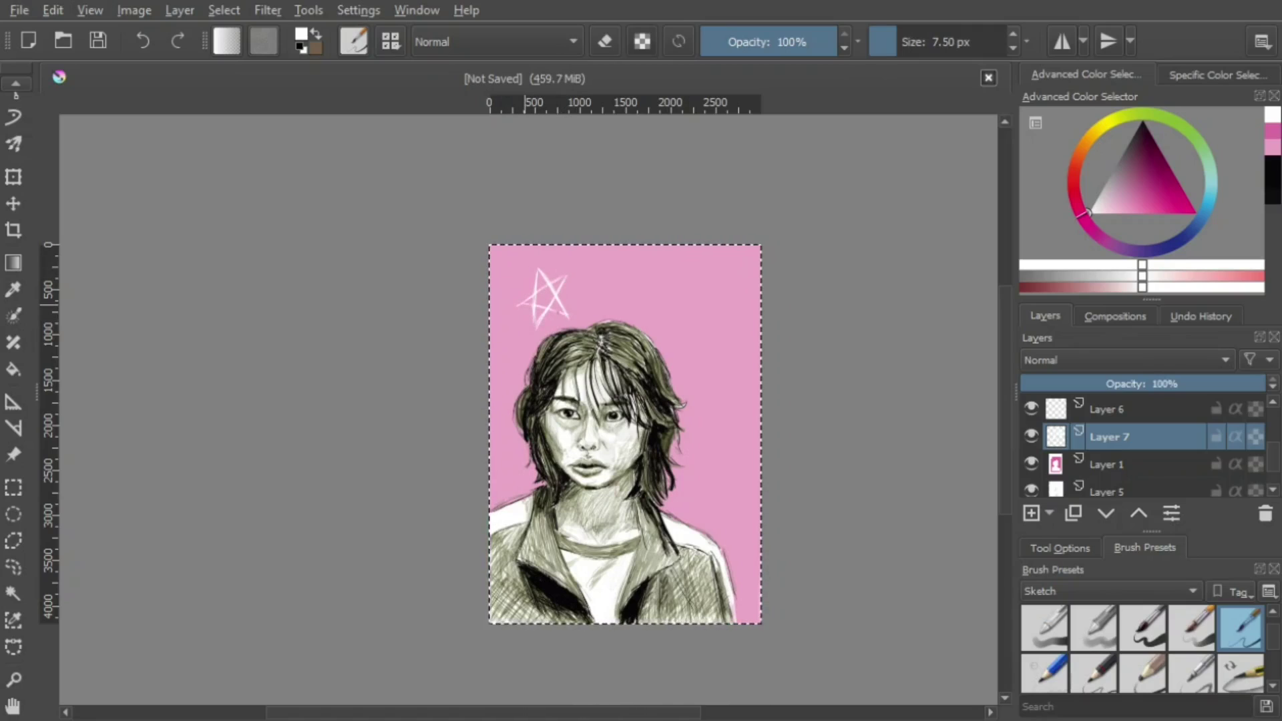
# Hide Layer 4 and sketch white stars in the pink area beside the neck and right shoulder
pyautogui.scroll(2, 1052, 427)
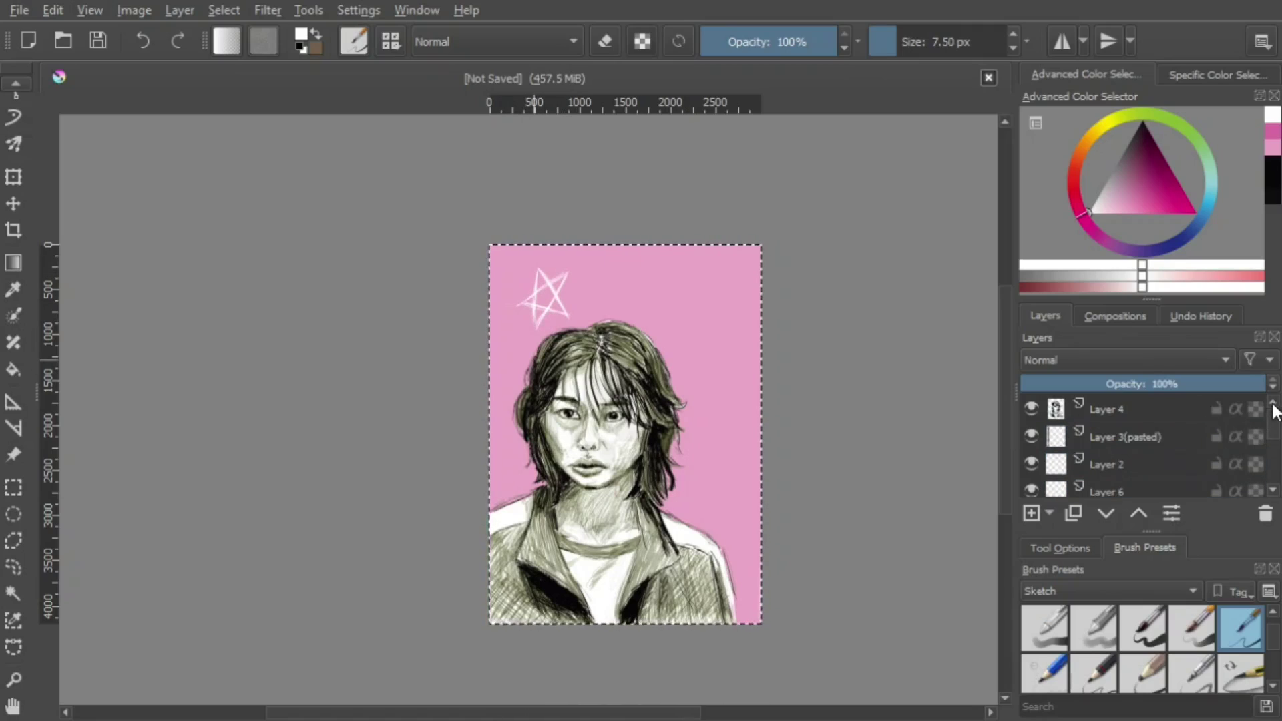
pyautogui.click(1031, 408)
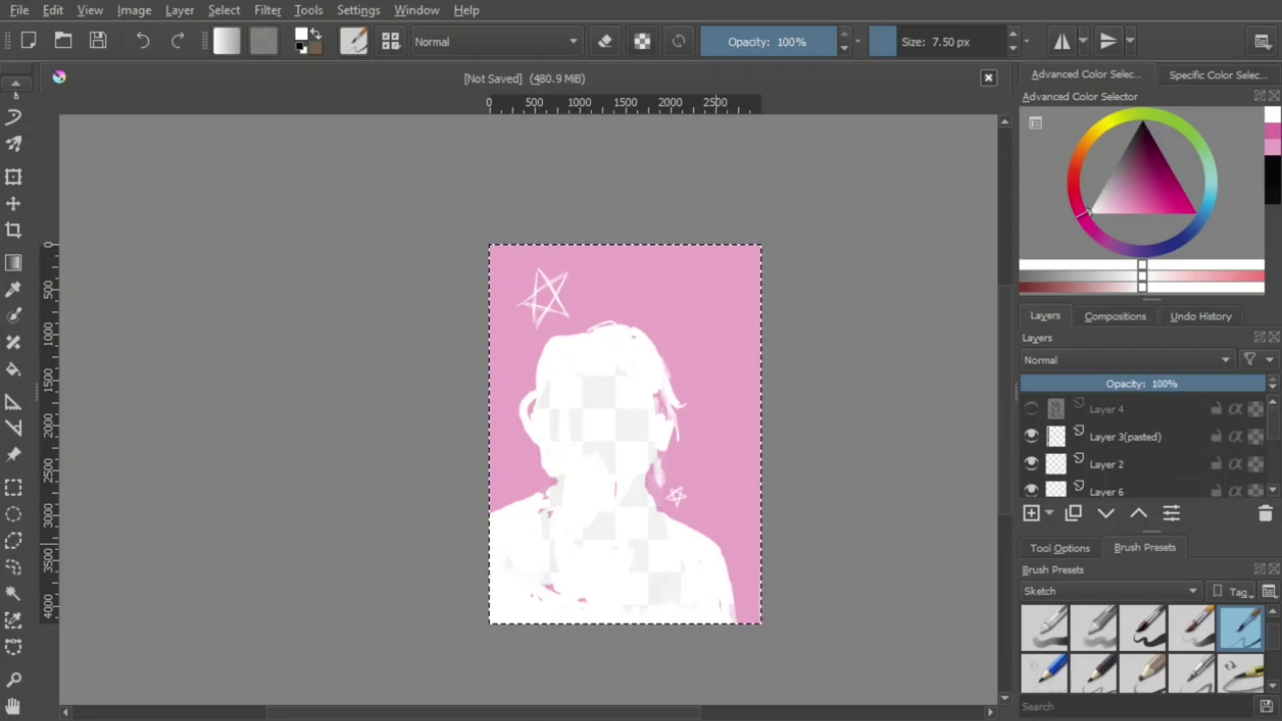
pyautogui.moveTo(732, 522); pyautogui.dragTo(742, 579)
pyautogui.moveTo(756, 535)
pyautogui.mouseDown()
pyautogui.moveTo(709, 541)
pyautogui.moveTo(739, 562)
pyautogui.mouseUp()
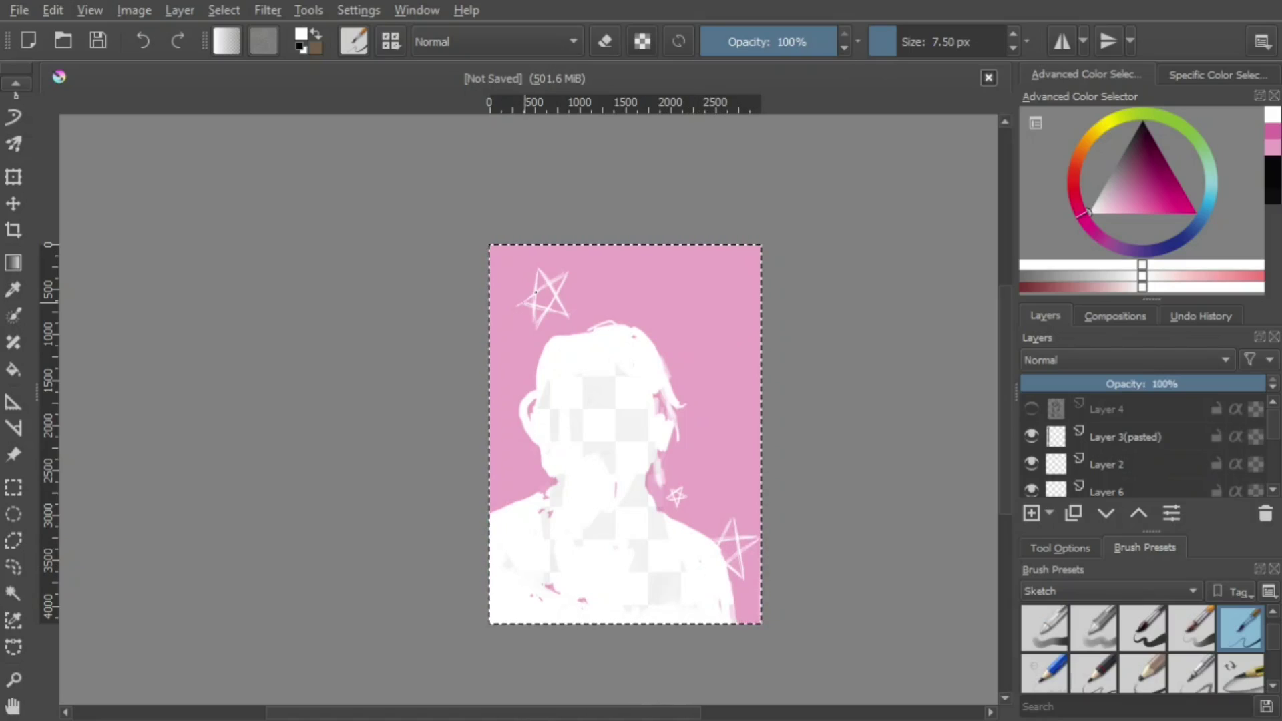
# Sketch white stars cut off by the top and right canvas edges and one beside the hair, and show Layer 4 again
pyautogui.moveTo(759, 318)
pyautogui.mouseDown()
pyautogui.moveTo(709, 349)
pyautogui.moveTo(781, 326)
pyautogui.moveTo(736, 290)
pyautogui.moveTo(758, 322)
pyautogui.moveTo(741, 298)
pyautogui.mouseUp()
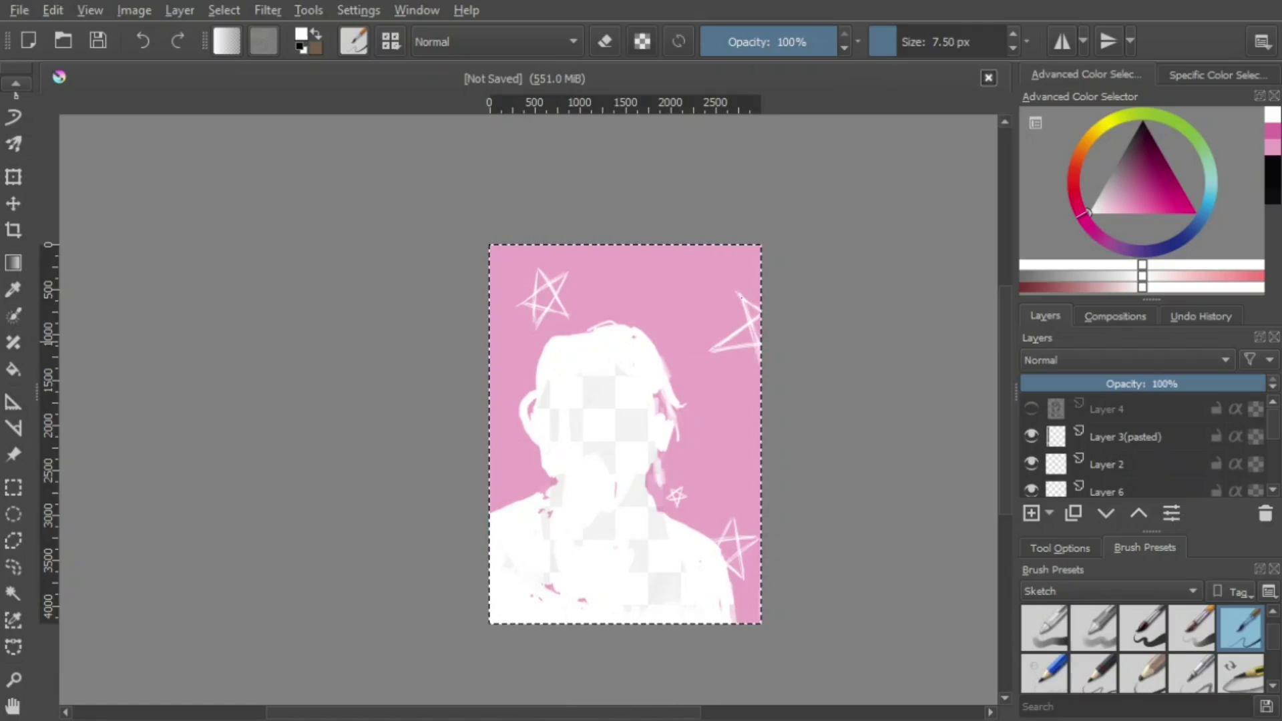
pyautogui.moveTo(645, 252)
pyautogui.mouseDown()
pyautogui.moveTo(647, 297)
pyautogui.moveTo(669, 246)
pyautogui.moveTo(712, 265)
pyautogui.mouseUp()
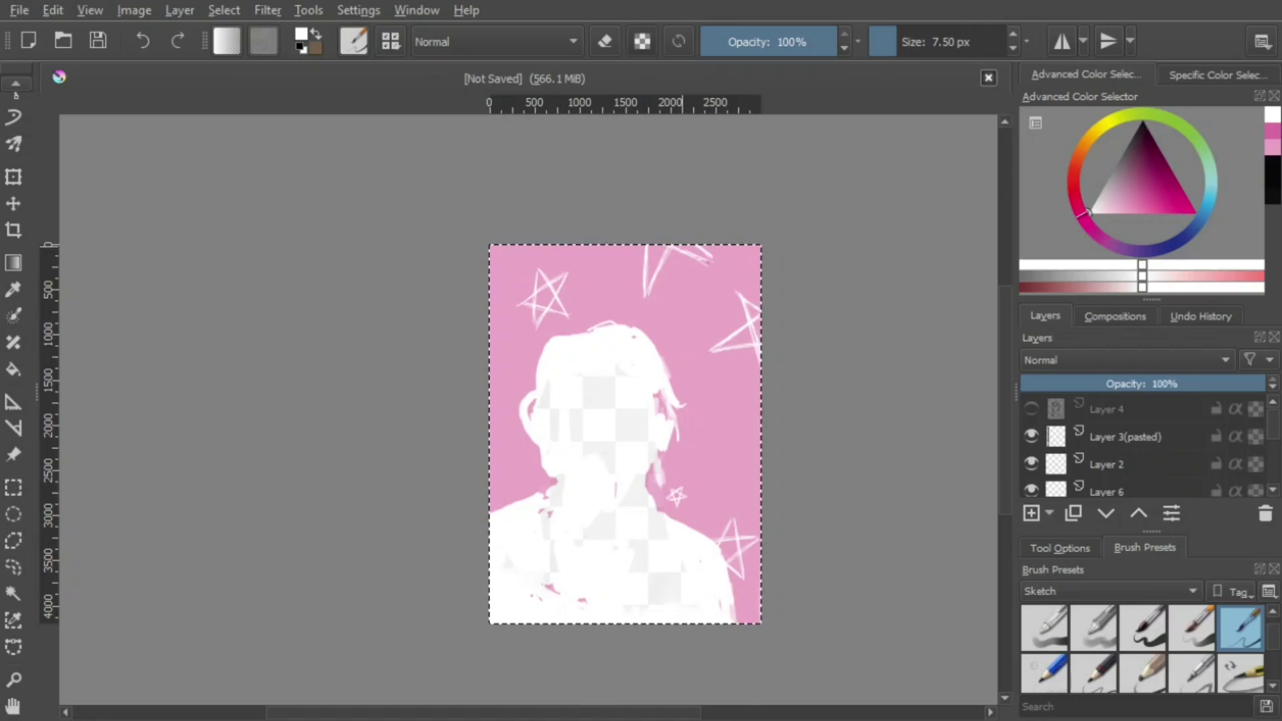
pyautogui.moveTo(725, 406)
pyautogui.mouseDown()
pyautogui.moveTo(717, 462)
pyautogui.moveTo(696, 403)
pyautogui.moveTo(740, 449)
pyautogui.mouseUp()
pyautogui.click(1032, 408)
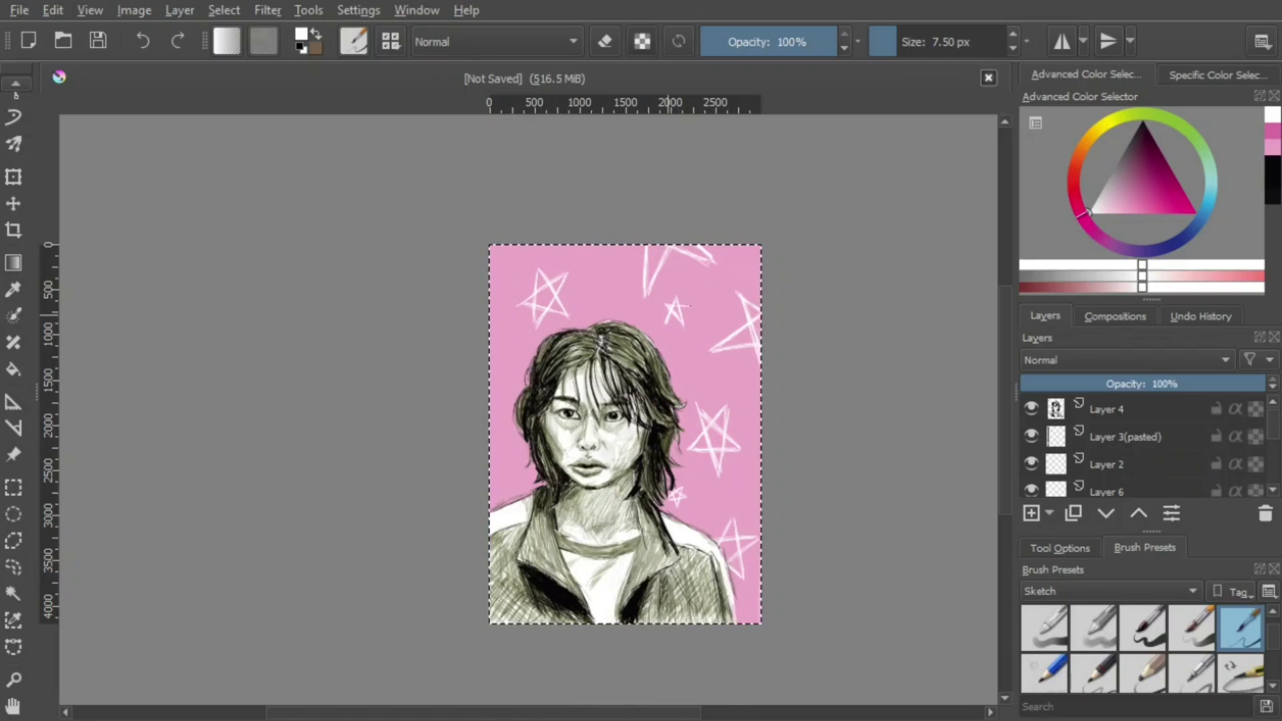
# Hide Layer 4, sketch a white star beside the left of the hair, and show Layer 4 again
pyautogui.click(1031, 408)
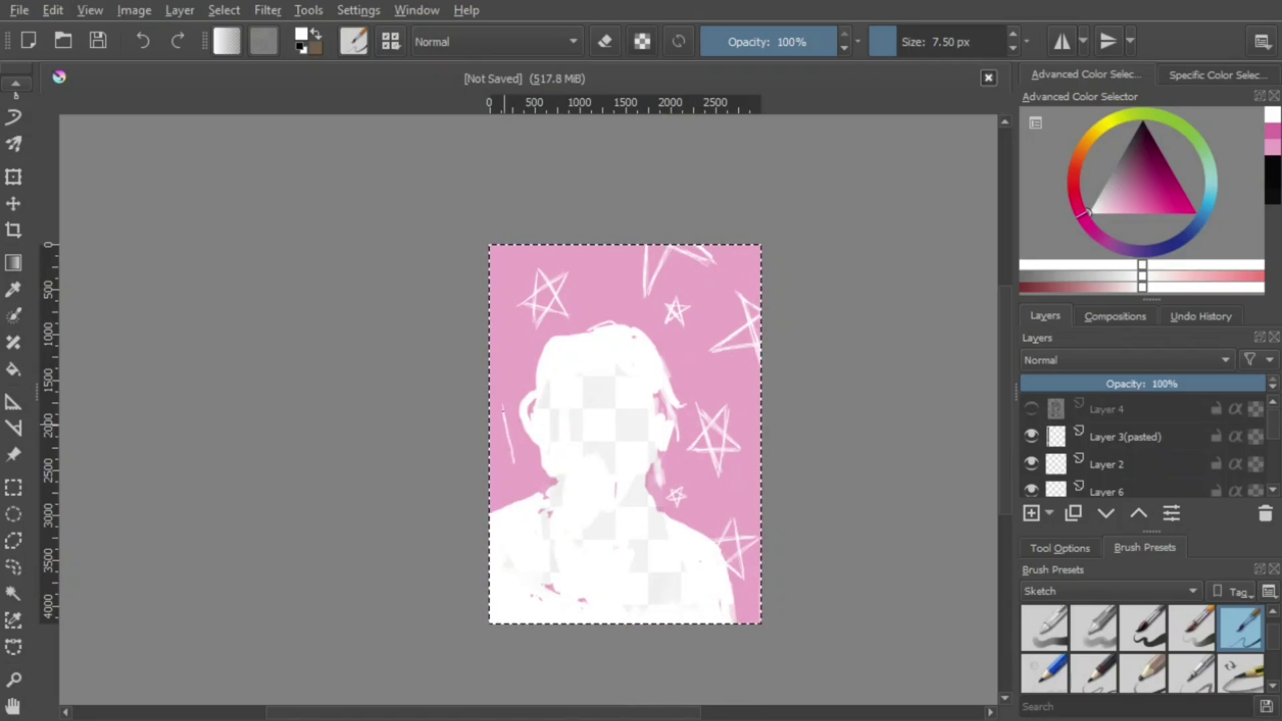
pyautogui.moveTo(518, 457); pyautogui.dragTo(527, 433)
pyautogui.click(1032, 408)
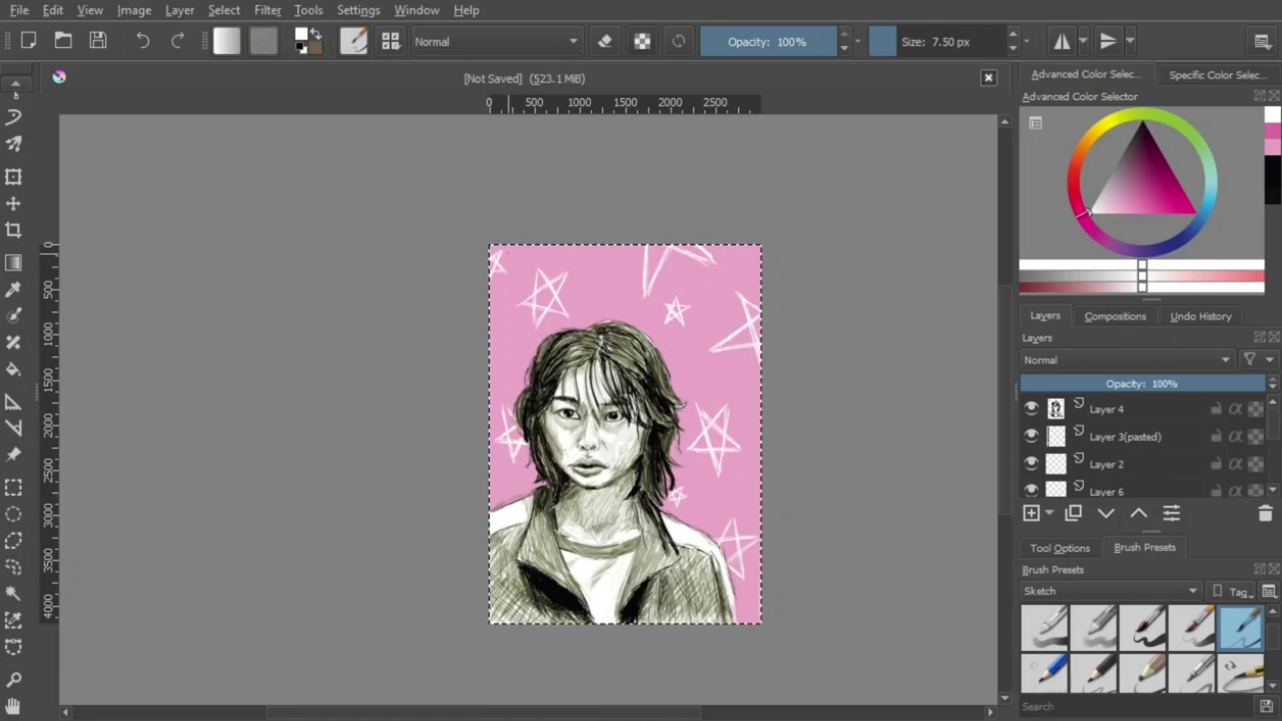
# Erase and redraw the left arm of the white star cut off by the top canvas edge
pyautogui.press('e')
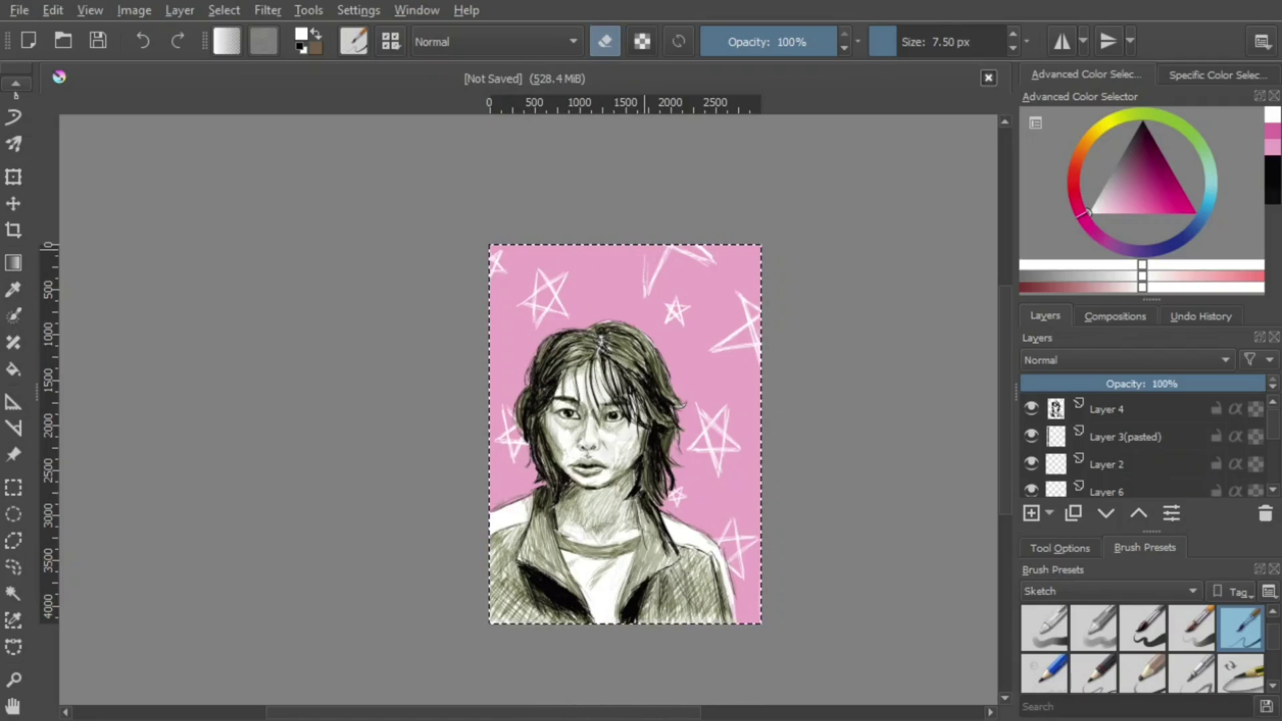
pyautogui.moveTo(645, 251); pyautogui.dragTo(646, 297)
pyautogui.press('e')
pyautogui.moveTo(640, 245); pyautogui.dragTo(649, 292)
pyautogui.press('e')
pyautogui.press('e')
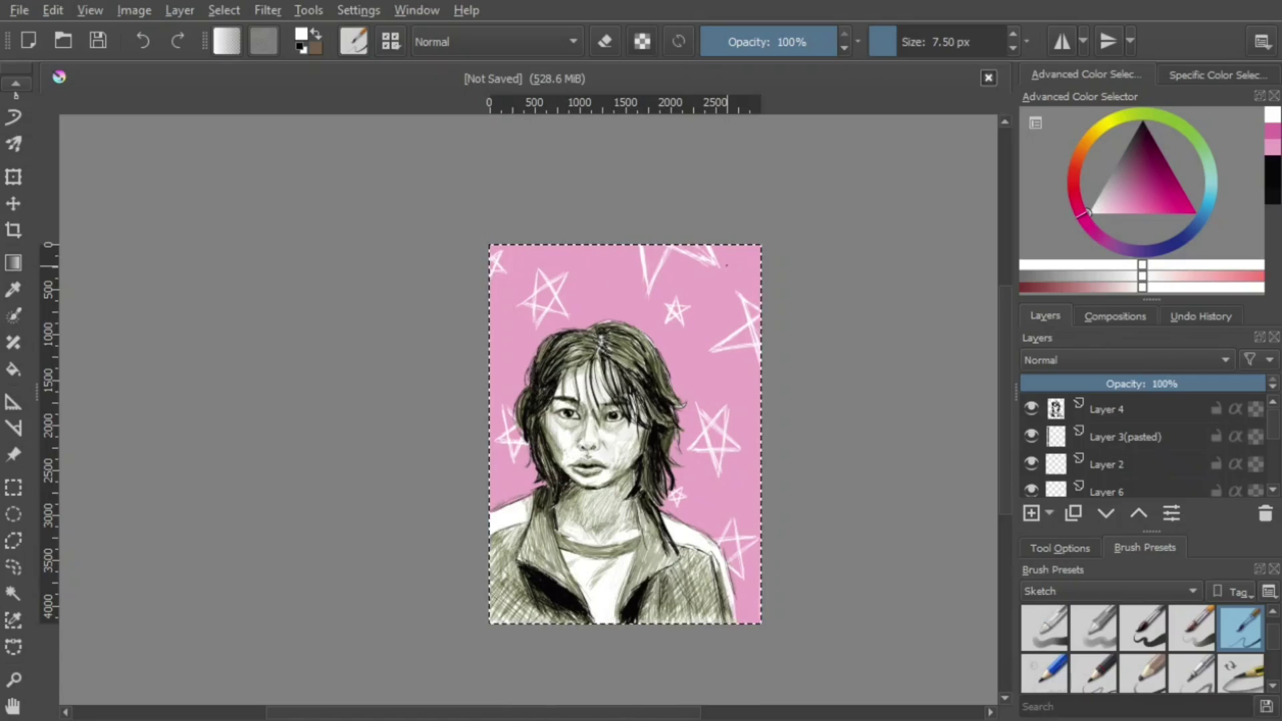
# Add a paint layer above Layer 4 and pick a dark teal colour for the signature
pyautogui.scroll(1, 718, 396)
pyautogui.moveTo(718, 396); pyautogui.dragTo(660, 343)
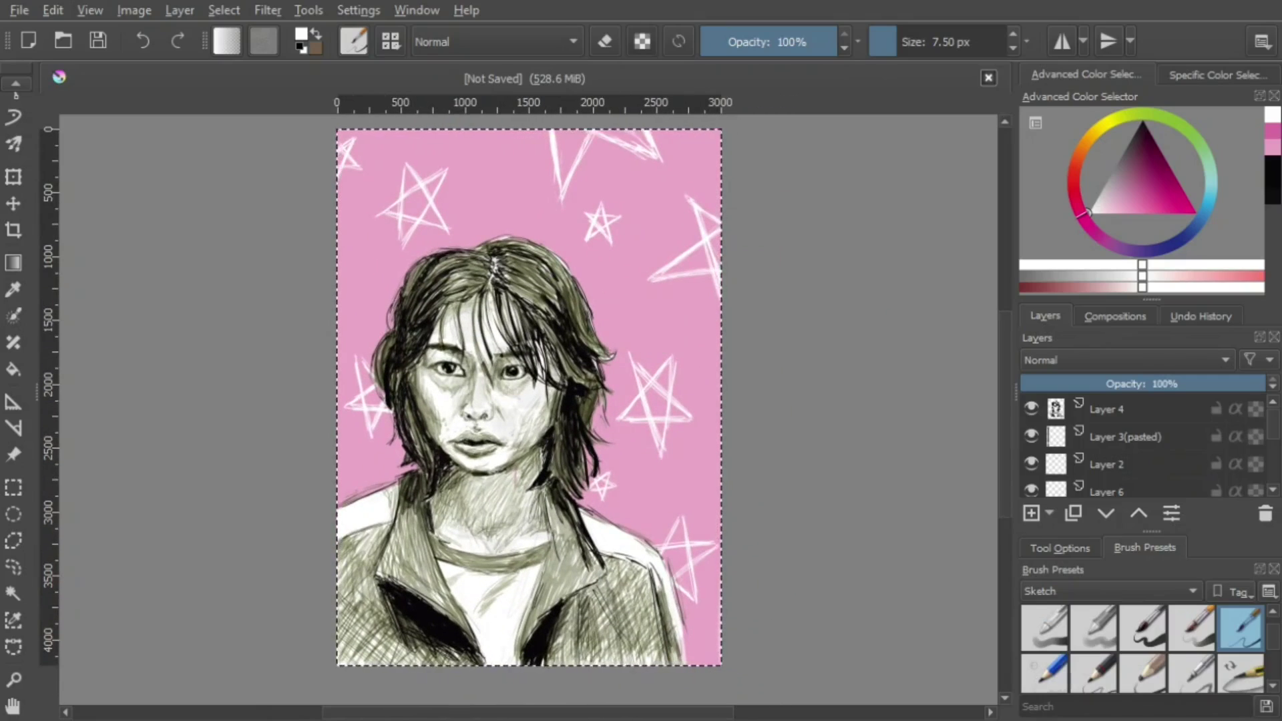
pyautogui.press('Insert')
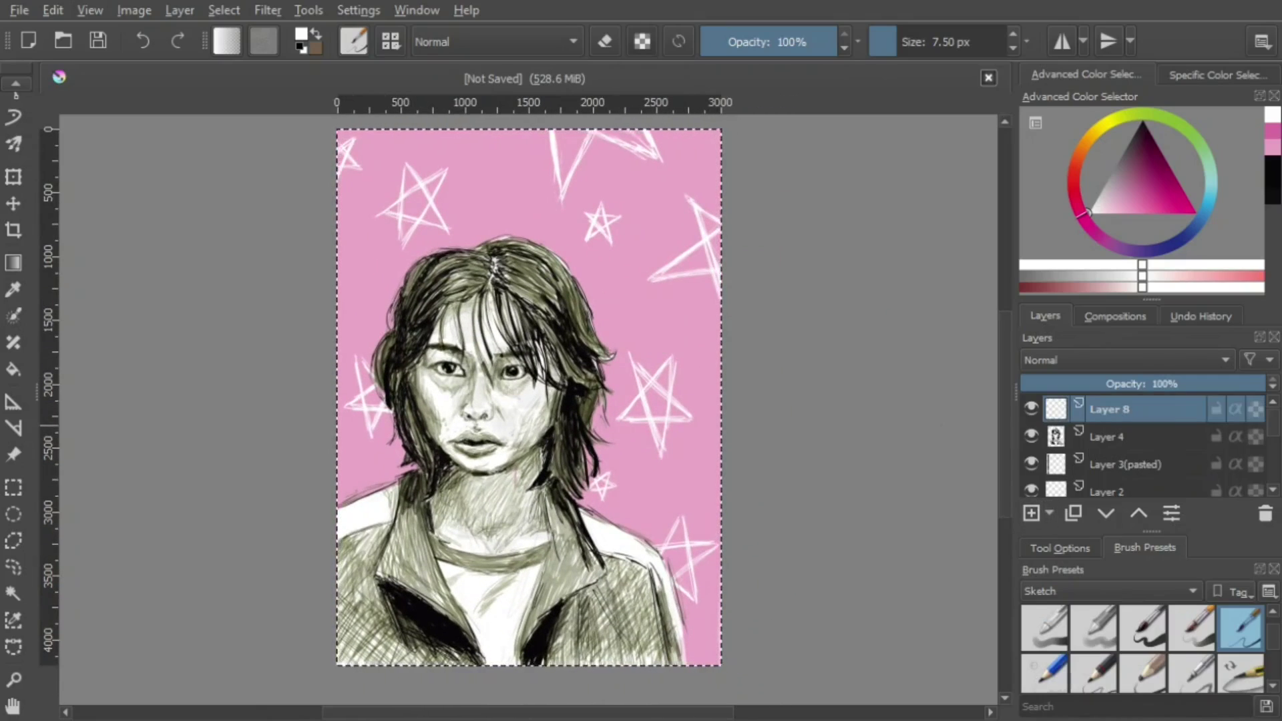
pyautogui.click(1211, 195)
pyautogui.click(1126, 201)
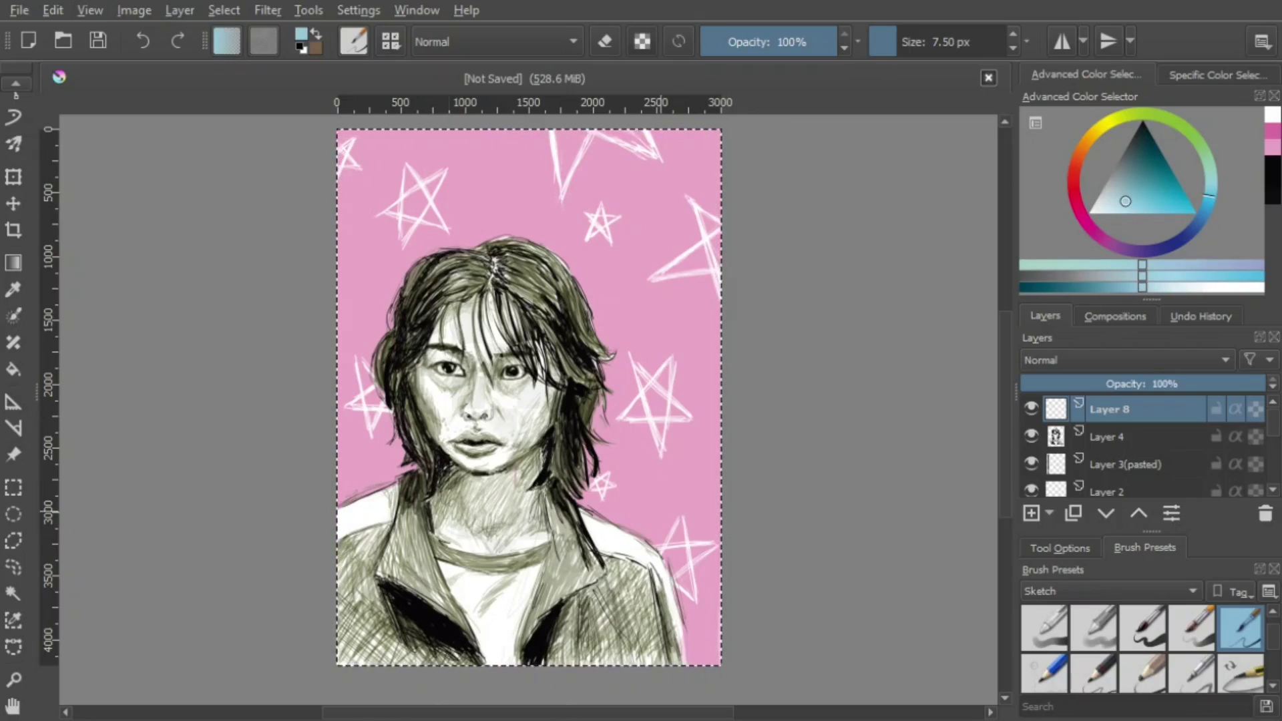
pyautogui.moveTo(608, 591)
pyautogui.mouseDown()
pyautogui.moveTo(612, 621)
pyautogui.moveTo(615, 591)
pyautogui.mouseUp()
pyautogui.moveTo(1136, 186); pyautogui.dragTo(1144, 175)
# Undo the thin teal signature stroke and enlarge the brush to 16 px
pyautogui.moveTo(609, 594); pyautogui.dragTo(598, 639)
pyautogui.hotkey('ctrl', 'z')
pyautogui.press(']')
pyautogui.press(']')
pyautogui.press(']')
pyautogui.press(']')
pyautogui.press(']')
pyautogui.press(']')
pyautogui.press(']')
pyautogui.press(']')
pyautogui.press(']')
pyautogui.moveTo(617, 609)
pyautogui.mouseDown()
pyautogui.moveTo(652, 609)
pyautogui.moveTo(653, 577)
pyautogui.mouseUp()
pyautogui.hotkey('ctrl', 'z')
pyautogui.moveTo(629, 633); pyautogui.dragTo(695, 613)
pyautogui.moveTo(694, 608); pyautogui.dragTo(698, 628)
pyautogui.hotkey('ctrl', 'z')
pyautogui.hotkey('ctrl', 'z')
pyautogui.hotkey('ctrl', 'z')
pyautogui.hotkey('ctrl', 'z')
pyautogui.hotkey('ctrl', 'z')
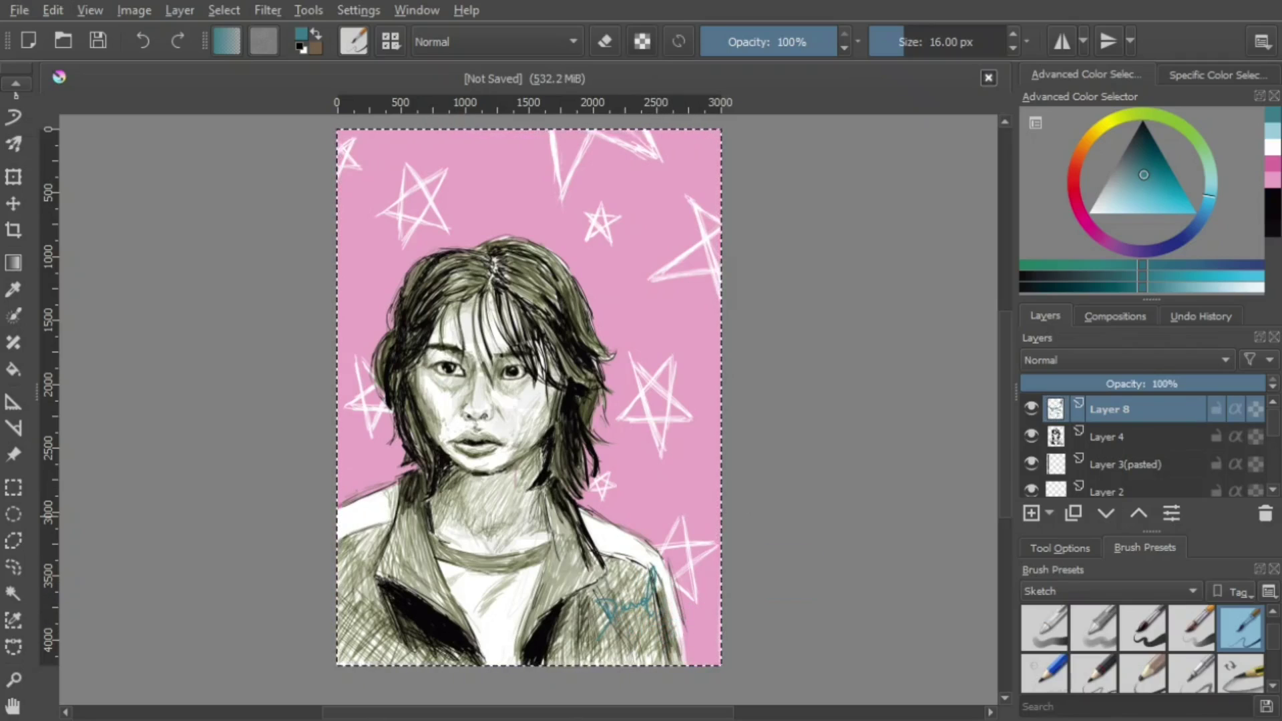
# Write the artist's signature in dark teal on Layer 8 over the right shoulder with a 16 px brush
pyautogui.scroll(1, 785, 424)
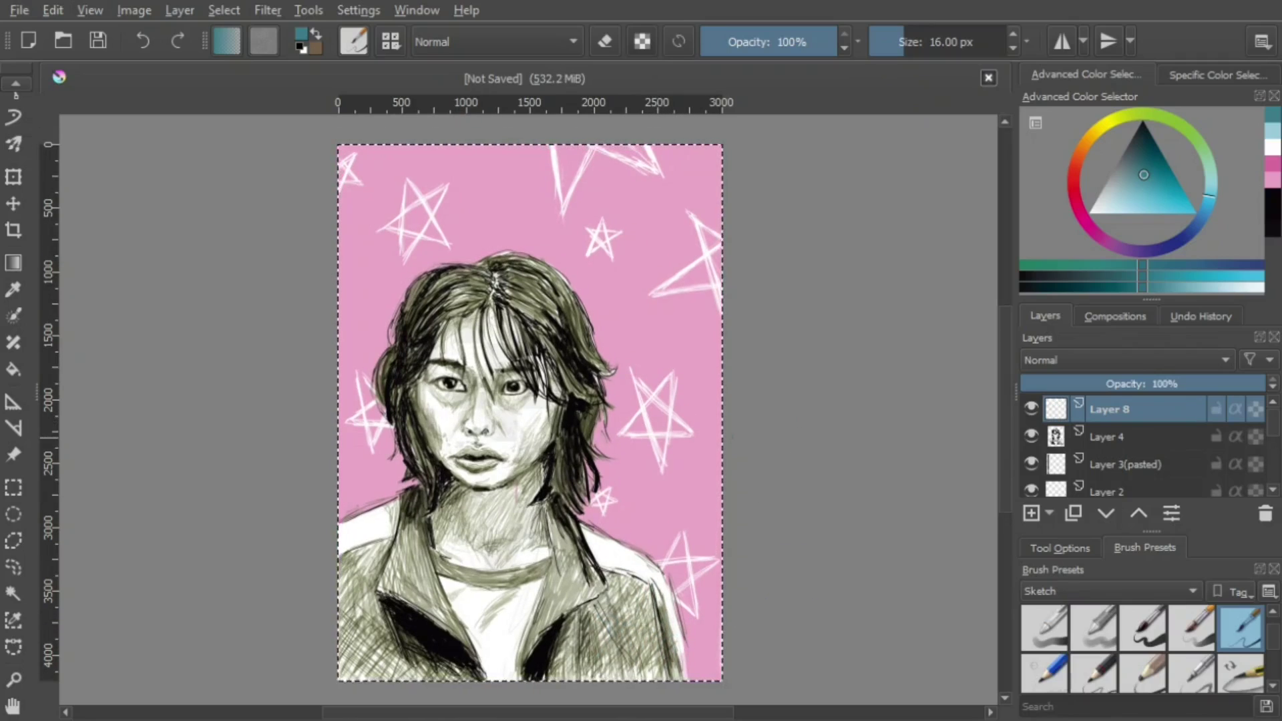
pyautogui.scroll(1, 633, 458)
pyautogui.scroll(1, 633, 467)
pyautogui.moveTo(658, 528); pyautogui.dragTo(718, 346)
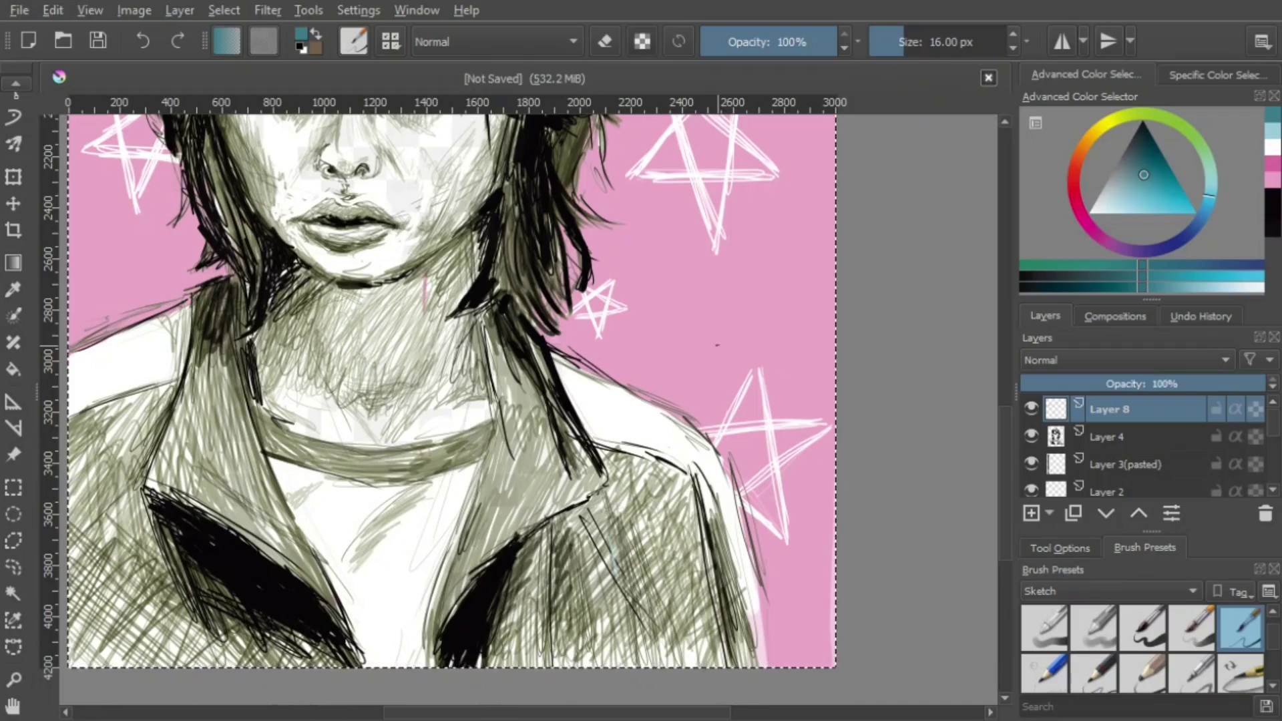
pyautogui.scroll(-1, 563, 368)
pyautogui.moveTo(691, 338)
pyautogui.mouseDown()
pyautogui.moveTo(753, 435)
pyautogui.moveTo(667, 452)
pyautogui.moveTo(694, 426)
pyautogui.mouseUp()
pyautogui.moveTo(591, 465); pyautogui.dragTo(593, 494)
pyautogui.moveTo(587, 463); pyautogui.dragTo(592, 491)
pyautogui.moveTo(611, 474)
pyautogui.mouseDown()
pyautogui.moveTo(640, 472)
pyautogui.moveTo(633, 490)
pyautogui.moveTo(677, 480)
pyautogui.moveTo(699, 528)
pyautogui.moveTo(674, 533)
pyautogui.mouseUp()
pyautogui.moveTo(670, 505)
pyautogui.mouseDown()
pyautogui.moveTo(658, 527)
pyautogui.moveTo(678, 541)
pyautogui.mouseUp()
pyautogui.moveTo(670, 537); pyautogui.dragTo(656, 525)
pyautogui.press('-')
pyautogui.moveTo(773, 374); pyautogui.dragTo(805, 463)
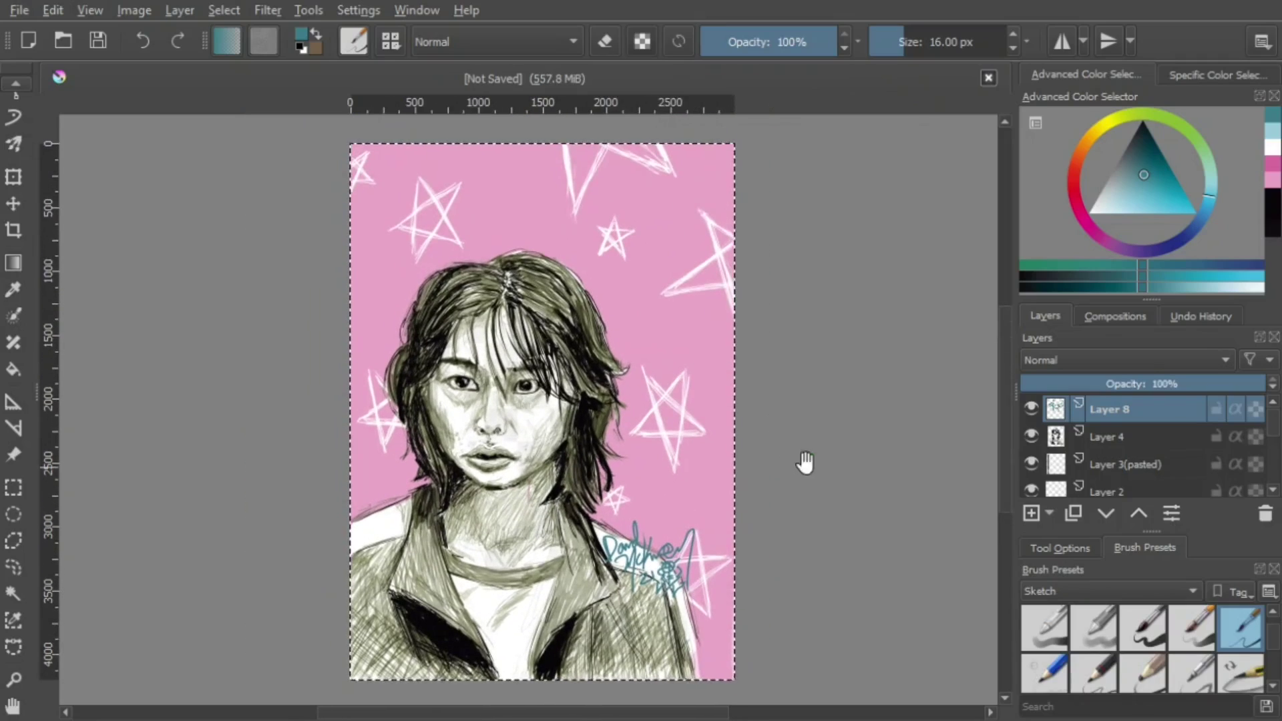
# Paint white on Layer 5 behind the face with a 1,000 px brush
pyautogui.moveTo(1273, 423); pyautogui.dragTo(1274, 477)
pyautogui.click(1132, 465)
pyautogui.moveTo(1095, 210); pyautogui.dragTo(1072, 223)
pyautogui.press(']')
pyautogui.press(']')
pyautogui.press(']')
pyautogui.press(']')
pyautogui.press(']')
pyautogui.press(']')
pyautogui.press(']')
pyautogui.press(']')
pyautogui.press(']')
pyautogui.press(']')
pyautogui.press(']')
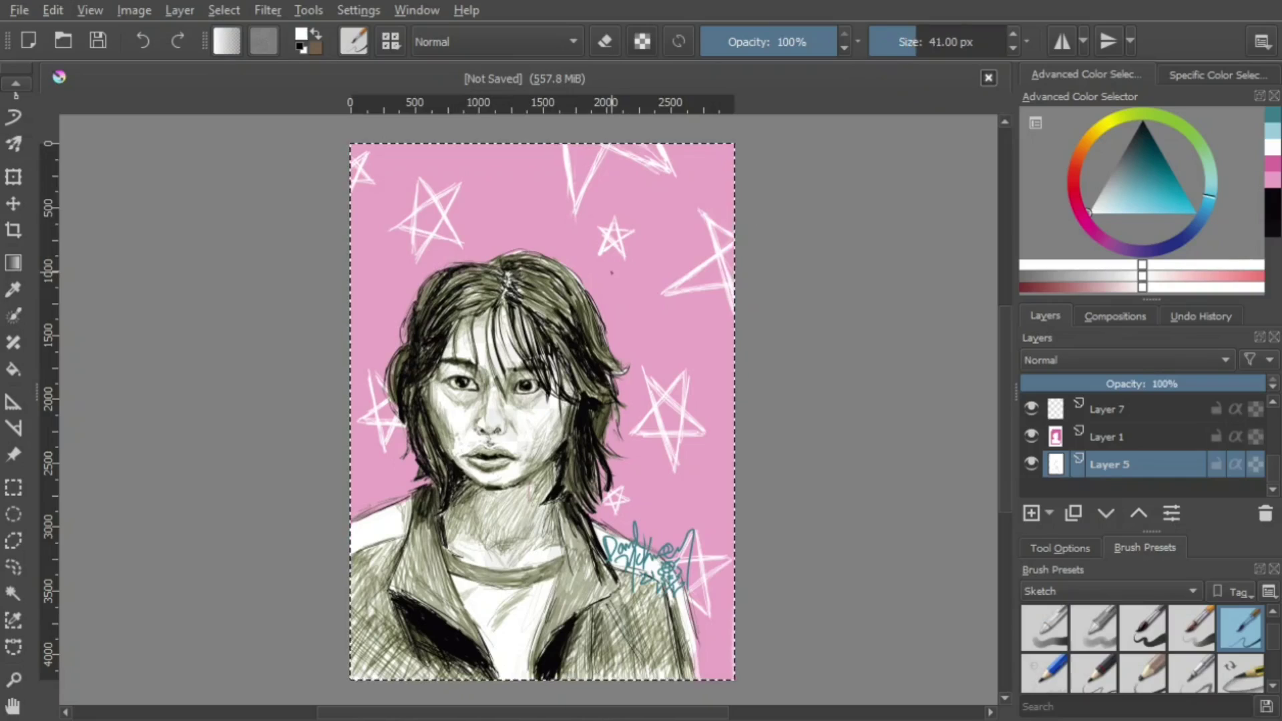
pyautogui.press(']')
pyautogui.press(']')
pyautogui.press(']')
pyautogui.press(']')
pyautogui.press(']')
pyautogui.press(']')
pyautogui.press(']')
pyautogui.press(']')
pyautogui.press(']')
pyautogui.press(']')
pyautogui.press(']')
pyautogui.press(']')
pyautogui.press(']')
pyautogui.press(']')
pyautogui.press(']')
pyautogui.press(']')
pyautogui.press(']')
pyautogui.press(']')
pyautogui.press(']')
pyautogui.press(']')
pyautogui.moveTo(617, 300)
pyautogui.mouseDown()
pyautogui.moveTo(480, 489)
pyautogui.moveTo(438, 492)
pyautogui.moveTo(479, 409)
pyautogui.mouseUp()
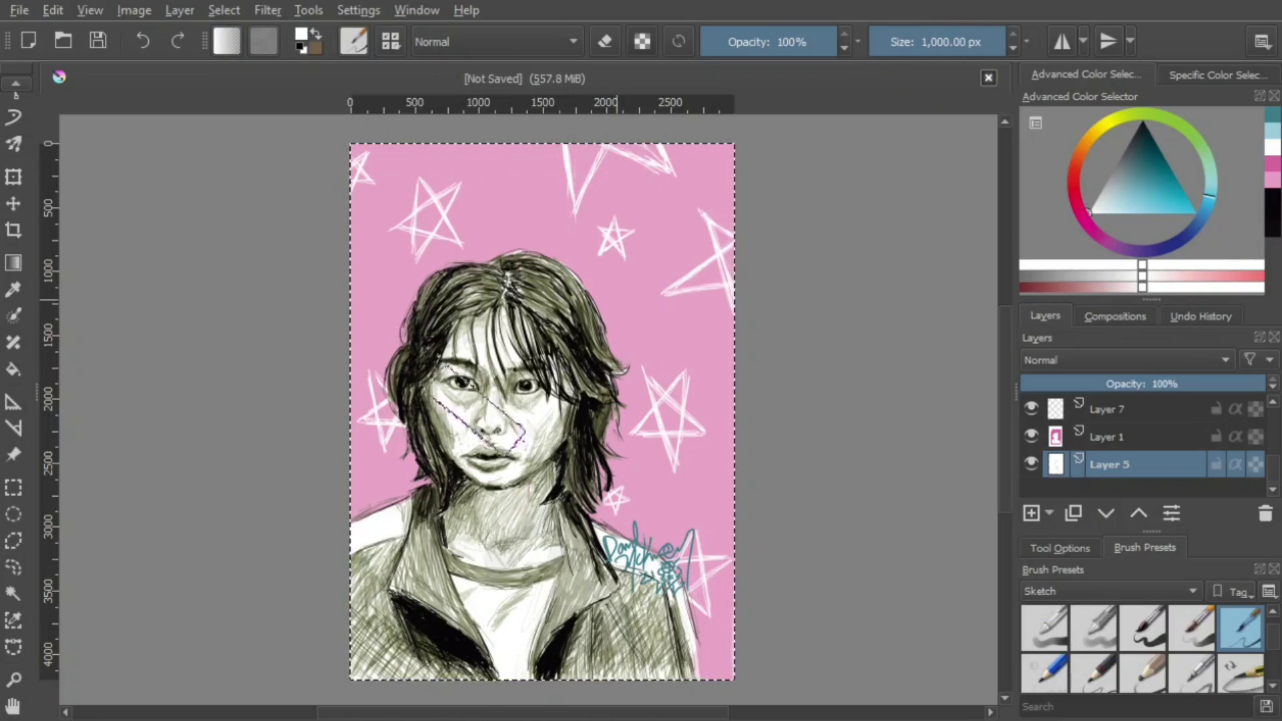
# Reduce the brush to 908 px and fill the rest of Layer 5 with white behind the portrait
pyautogui.press('-')
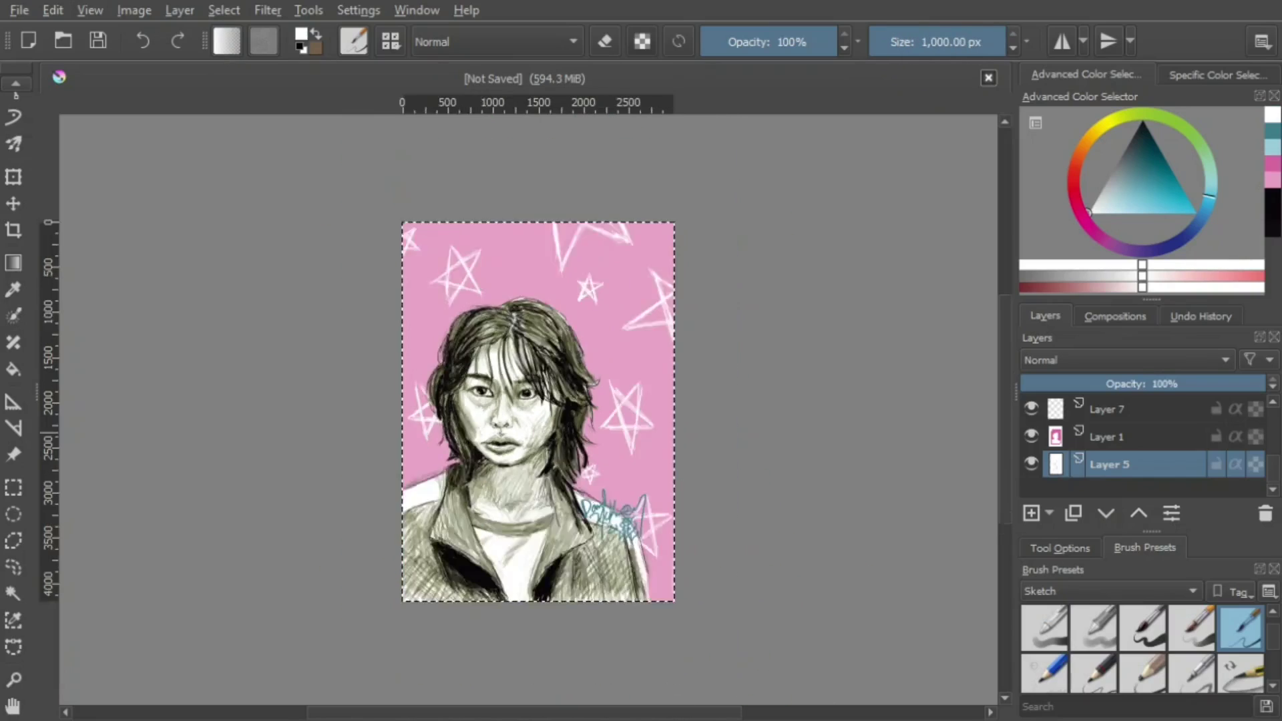
pyautogui.press('-')
pyautogui.press('[')
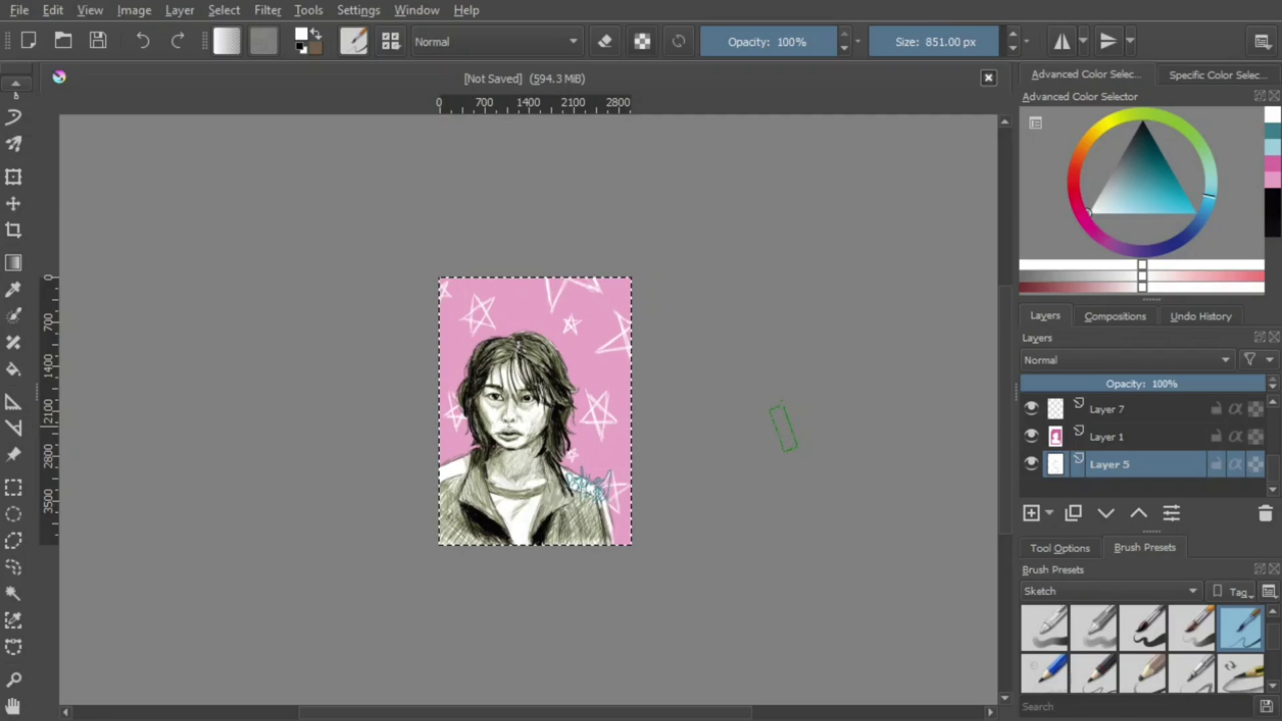
pyautogui.press(']')
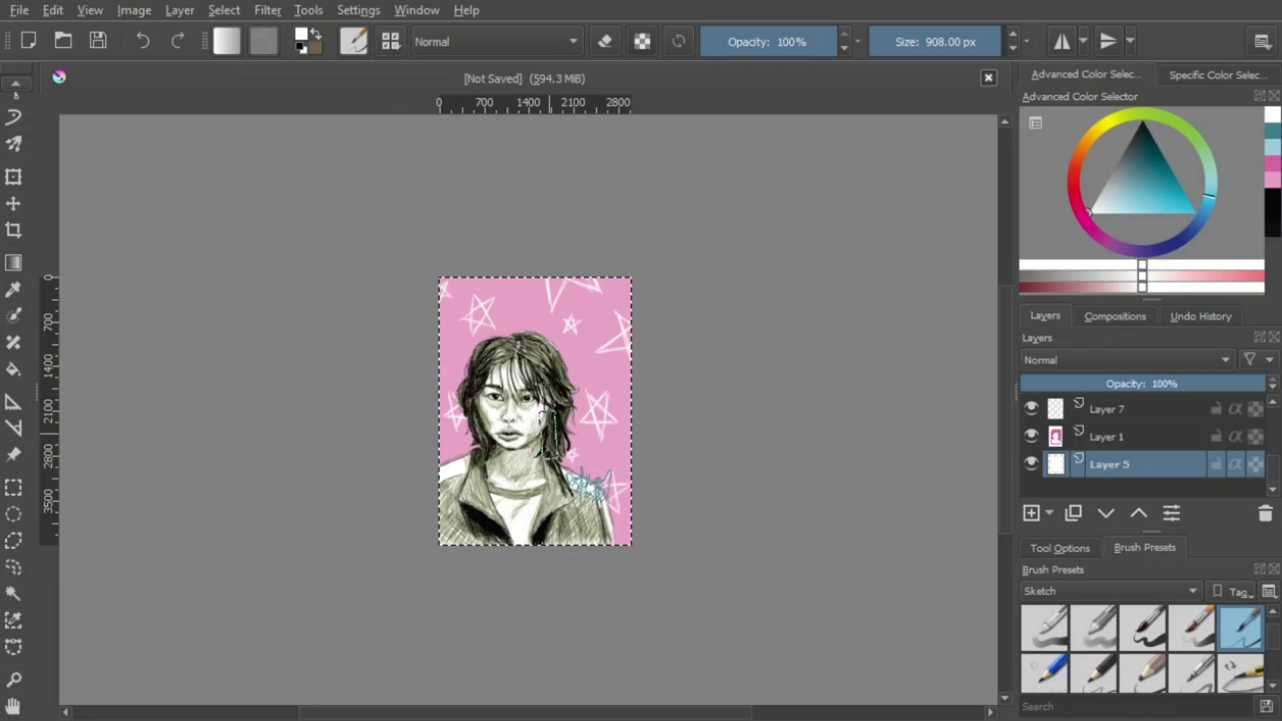
# Select Layer 4, set the painting colour to black and reduce the brush size to 32 px
pyautogui.scroll(1, 549, 434)
pyautogui.scroll(1, 666, 420)
pyautogui.moveTo(732, 358); pyautogui.dragTo(773, 370)
pyautogui.scroll(5, 1119, 411)
pyautogui.click(1119, 408)
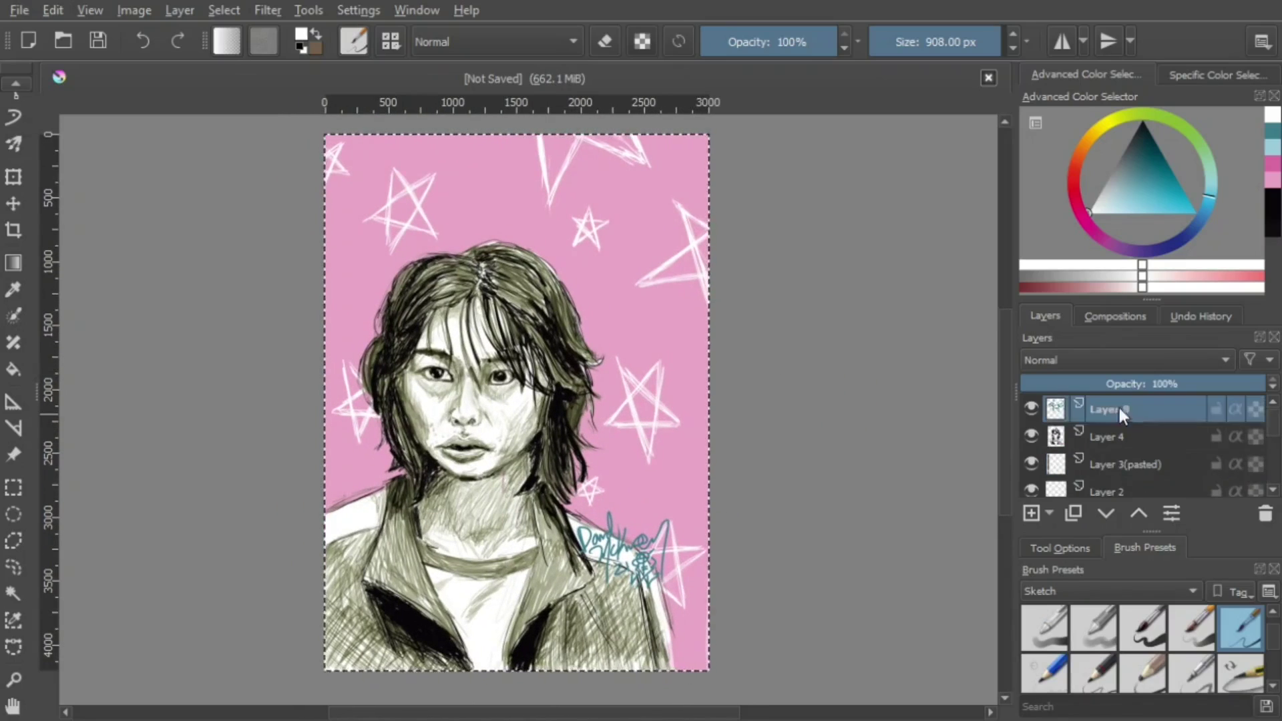
pyautogui.click(1122, 436)
pyautogui.click(1141, 122)
pyautogui.press('[')
pyautogui.press('[')
pyautogui.press('[')
pyautogui.press('[')
pyautogui.press('[')
pyautogui.press('[')
pyautogui.press('[')
pyautogui.press('[')
pyautogui.press('[')
pyautogui.press('[')
pyautogui.press('[')
pyautogui.press('[')
pyautogui.press('[')
pyautogui.press('[')
pyautogui.press('[')
pyautogui.press('[')
pyautogui.press('[')
pyautogui.press('[')
pyautogui.press('[')
pyautogui.press('[')
pyautogui.press('[')
pyautogui.press('[')
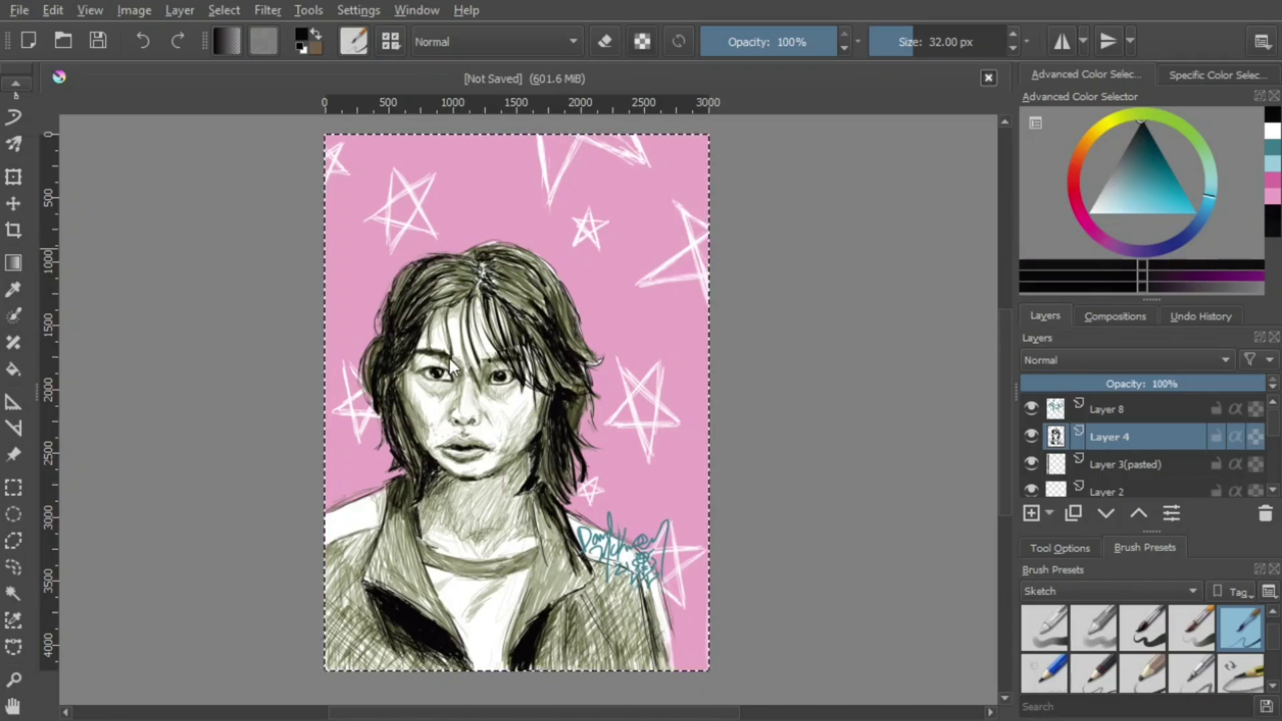
# Undo the last four edits
pyautogui.hotkey('ctrl', 'z')
pyautogui.hotkey('ctrl', 'z')
pyautogui.hotkey('ctrl', 'z')
pyautogui.hotkey('ctrl', 'z')
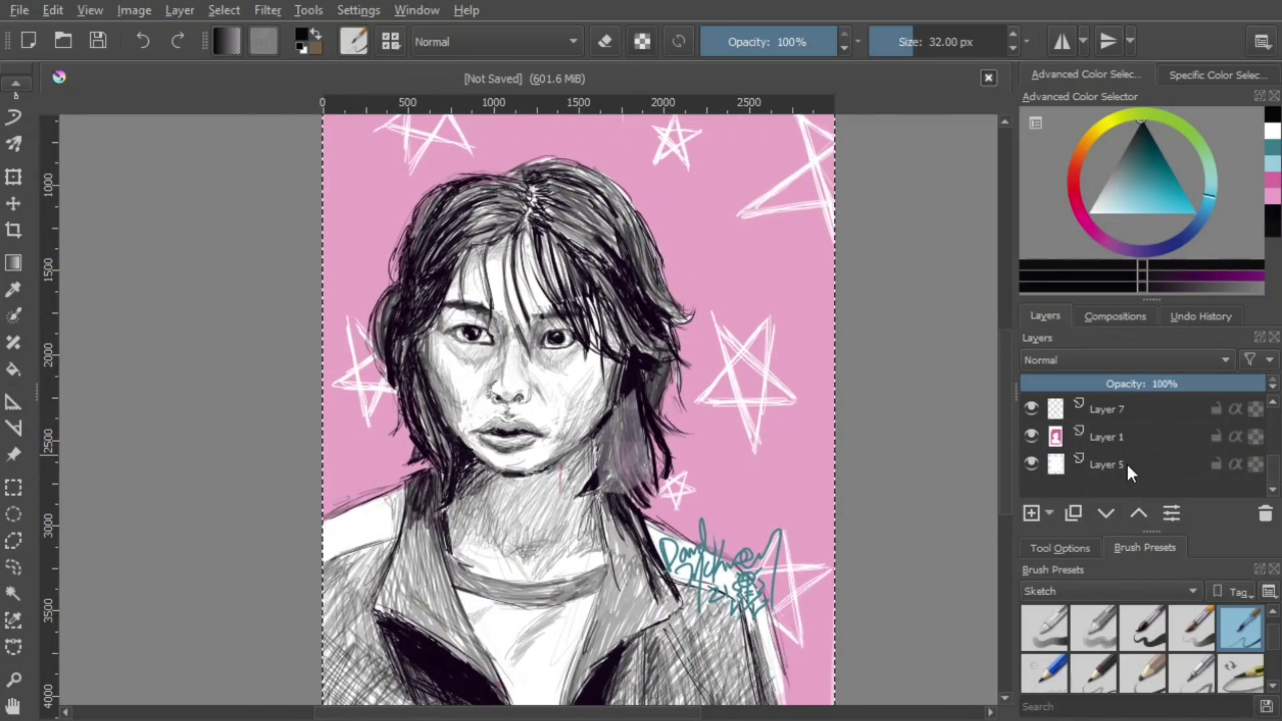
# Switch the painting colour to white on Layer 5, select Layer 1 and reduce the brush size to 47 px
pyautogui.click(1108, 464)
pyautogui.press('x')
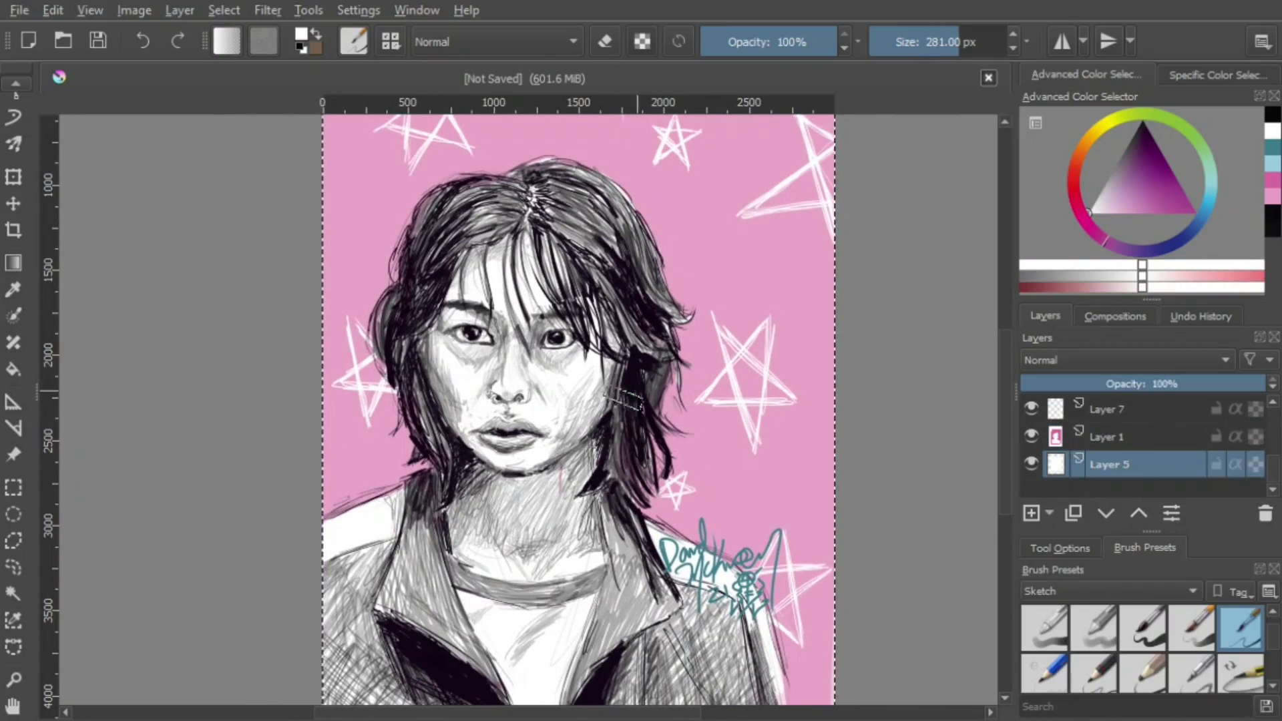
pyautogui.click(1108, 436)
pyautogui.press('[')
pyautogui.press('[')
pyautogui.press('[')
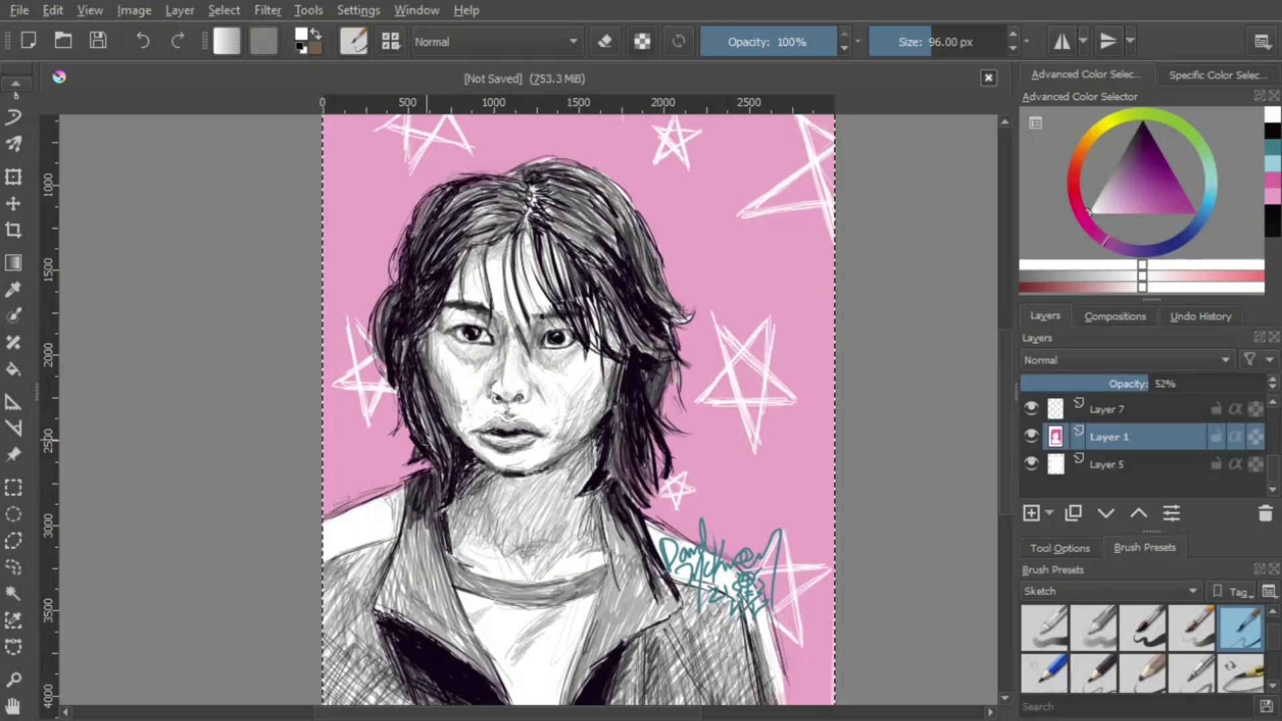
pyautogui.press('[')
pyautogui.press('[')
pyautogui.press('[')
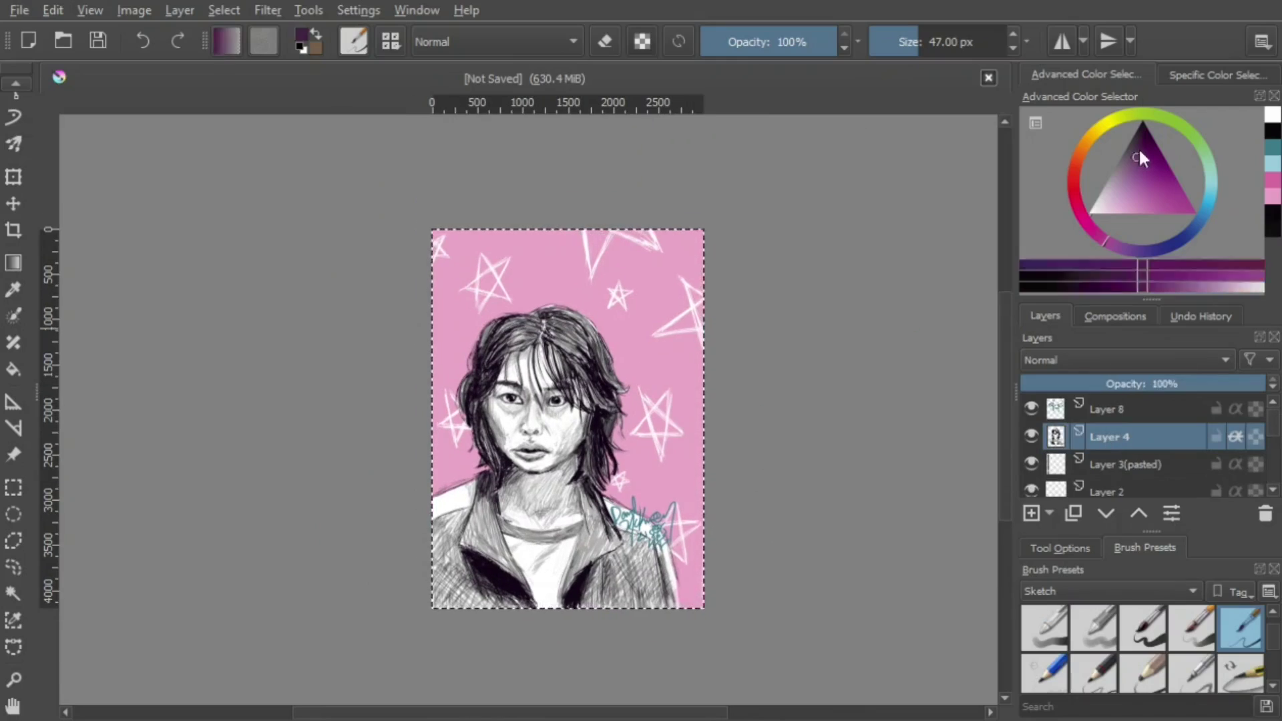
# Set the painting colour to black and draw hair strands over the forehead and brow on Layer 4 with a 47 px brush
pyautogui.moveTo(1139, 151); pyautogui.dragTo(1141, 121)
pyautogui.hotkey('ctrl', '+')
pyautogui.hotkey('ctrl', '+')
pyautogui.hotkey('ctrl', '+')
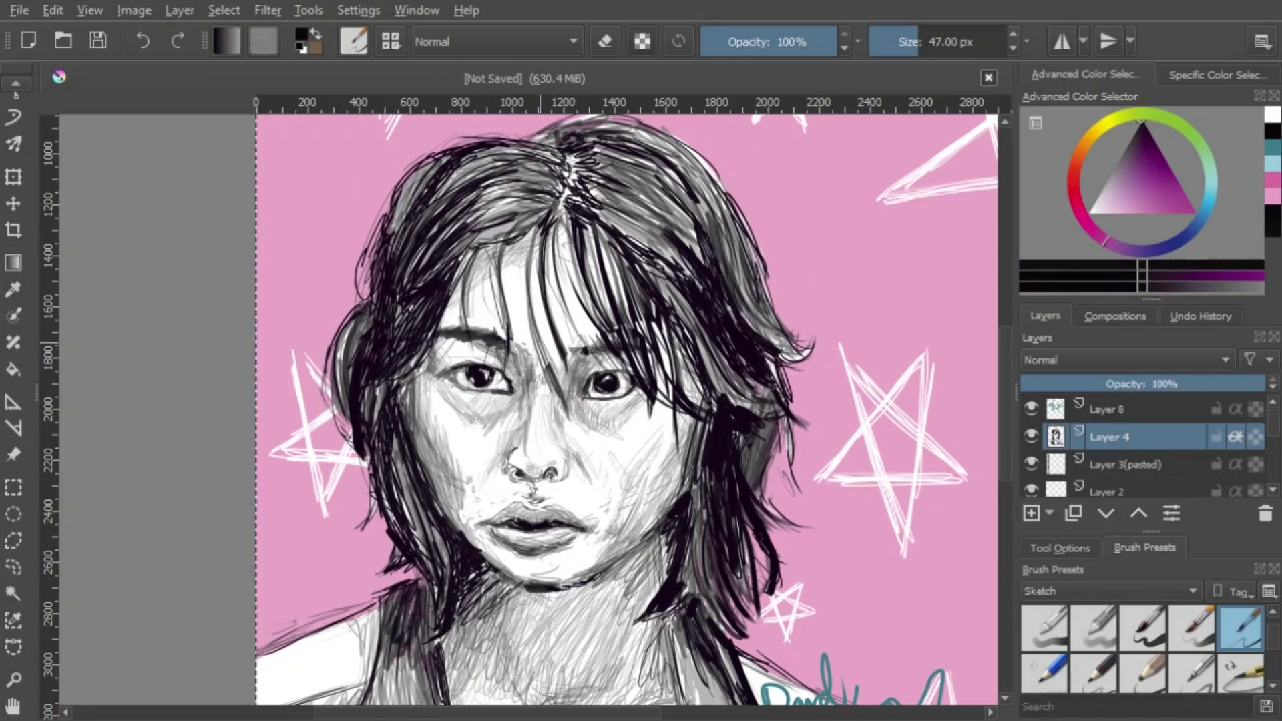
pyautogui.moveTo(536, 328); pyautogui.dragTo(558, 388)
pyautogui.moveTo(533, 325)
pyautogui.mouseDown()
pyautogui.moveTo(552, 379)
pyautogui.moveTo(544, 357)
pyautogui.moveTo(580, 287)
pyautogui.moveTo(611, 364)
pyautogui.mouseUp()
# Reduce the brush to 28 px and add fine black strokes to the fringe, the eyebrows and the hair beside the face
pyautogui.press('[')
pyautogui.press('[')
pyautogui.press('[')
pyautogui.moveTo(444, 287)
pyautogui.mouseDown()
pyautogui.moveTo(464, 327)
pyautogui.moveTo(494, 327)
pyautogui.mouseUp()
pyautogui.moveTo(631, 296); pyautogui.dragTo(648, 340)
pyautogui.moveTo(632, 309)
pyautogui.mouseDown()
pyautogui.moveTo(642, 333)
pyautogui.moveTo(618, 332)
pyautogui.moveTo(647, 386)
pyautogui.mouseUp()
pyautogui.moveTo(610, 277); pyautogui.dragTo(644, 369)
pyautogui.moveTo(601, 307)
pyautogui.mouseDown()
pyautogui.moveTo(643, 374)
pyautogui.moveTo(598, 325)
pyautogui.mouseUp()
pyautogui.moveTo(647, 340); pyautogui.dragTo(704, 400)
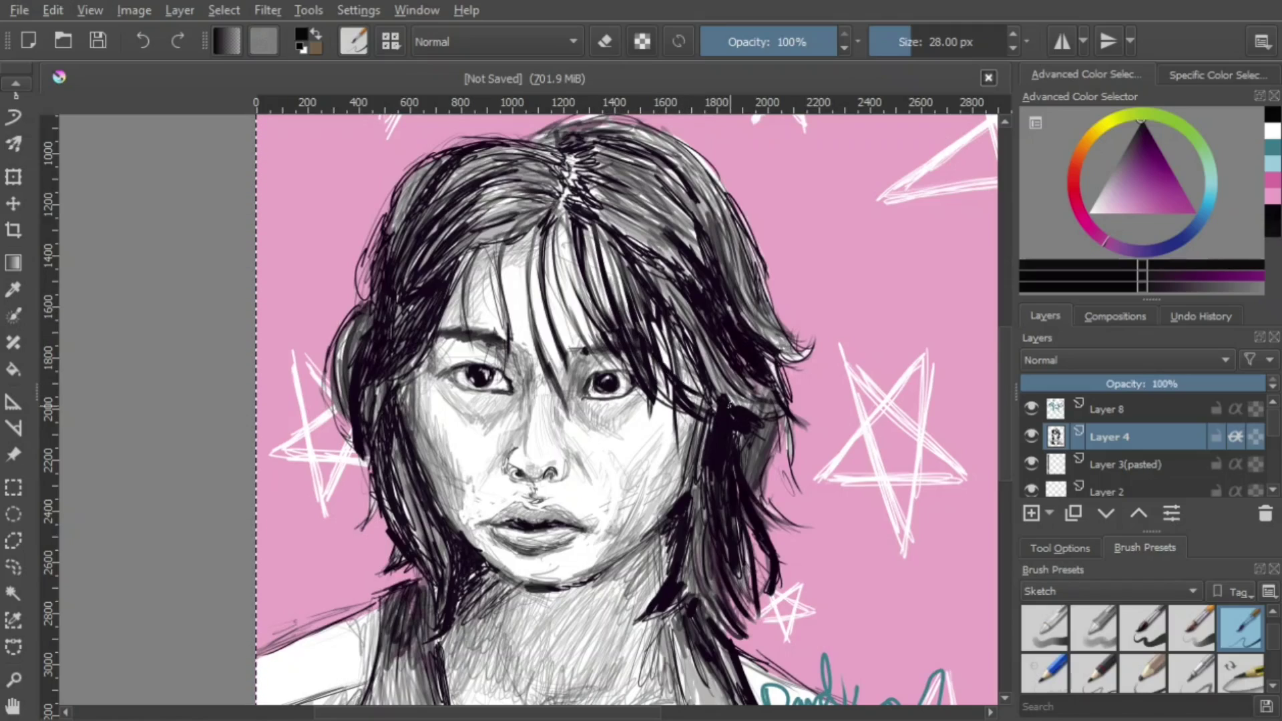
pyautogui.moveTo(472, 324); pyautogui.dragTo(492, 331)
pyautogui.moveTo(572, 346); pyautogui.dragTo(607, 365)
# Darken the crown and side hair, the jawline, the neck edges and the jacket collar with black strokes
pyautogui.press('-')
pyautogui.press('-')
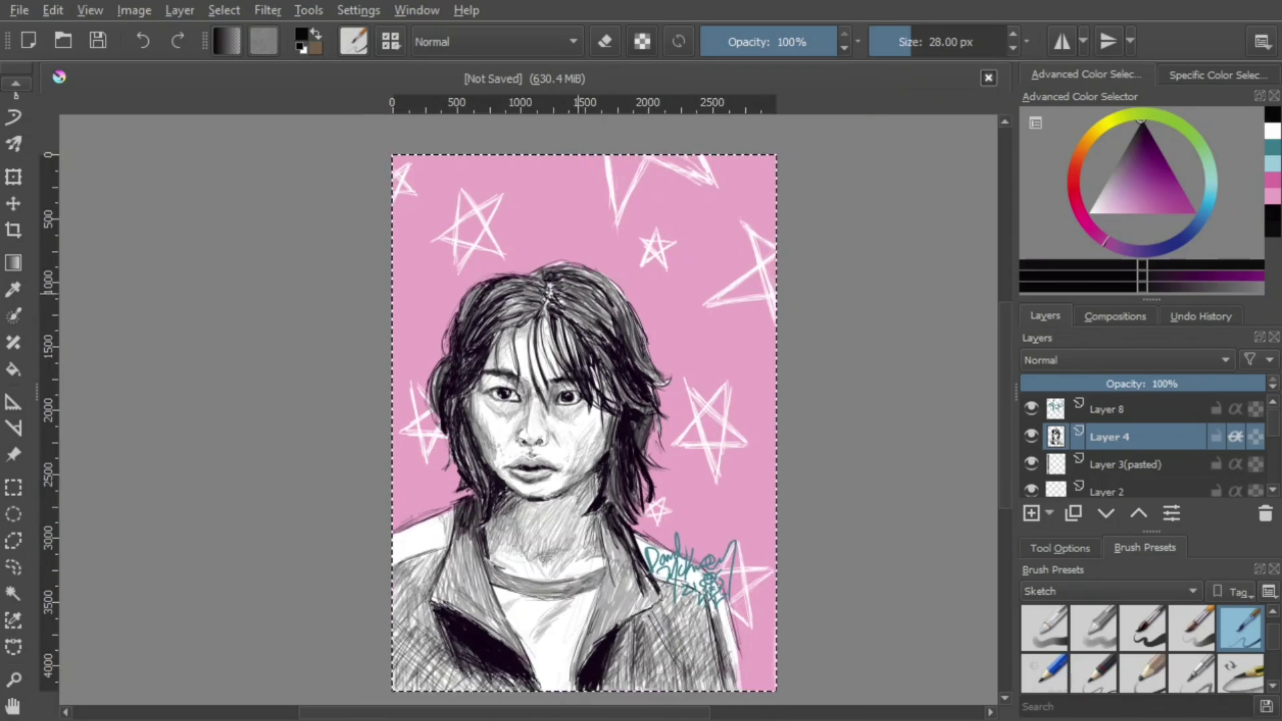
pyautogui.moveTo(565, 281); pyautogui.dragTo(618, 309)
pyautogui.moveTo(615, 296); pyautogui.dragTo(649, 376)
pyautogui.moveTo(471, 458)
pyautogui.mouseDown()
pyautogui.moveTo(481, 494)
pyautogui.moveTo(469, 529)
pyautogui.mouseUp()
pyautogui.moveTo(518, 491); pyautogui.dragTo(506, 502)
pyautogui.moveTo(597, 473)
pyautogui.mouseDown()
pyautogui.moveTo(580, 487)
pyautogui.moveTo(593, 494)
pyautogui.mouseUp()
pyautogui.moveTo(614, 522)
pyautogui.mouseDown()
pyautogui.moveTo(603, 568)
pyautogui.moveTo(601, 549)
pyautogui.mouseUp()
pyautogui.moveTo(608, 576); pyautogui.dragTo(588, 624)
# Add black shading strokes to the lower part of the jacket along the canvas edge
pyautogui.press('-')
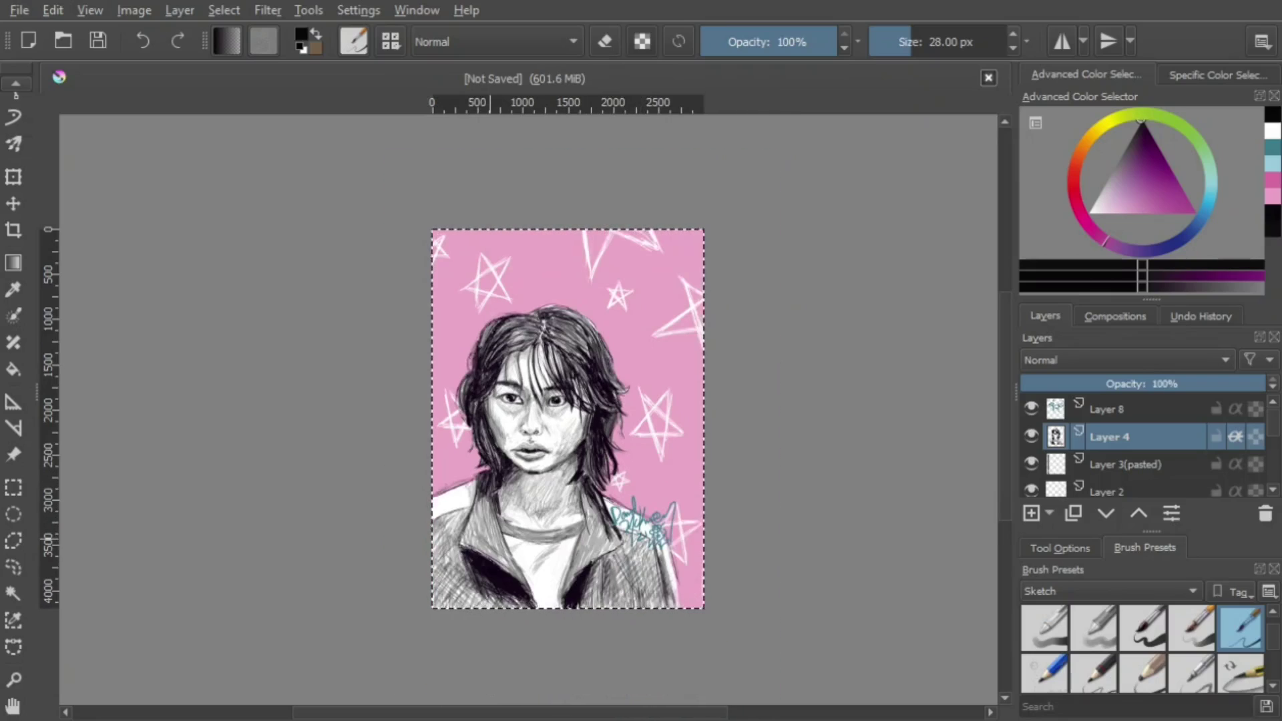
pyautogui.moveTo(527, 595); pyautogui.dragTo(509, 608)
pyautogui.moveTo(613, 558); pyautogui.dragTo(604, 606)
pyautogui.moveTo(615, 580)
pyautogui.mouseDown()
pyautogui.moveTo(609, 607)
pyautogui.moveTo(634, 598)
pyautogui.mouseUp()
pyautogui.moveTo(639, 568); pyautogui.dragTo(647, 607)
# Set the painting colour to dark red and add a new paint layer above Layer 8
pyautogui.scroll(-2, 1225, 462)
pyautogui.click(1152, 464)
pyautogui.press('x')
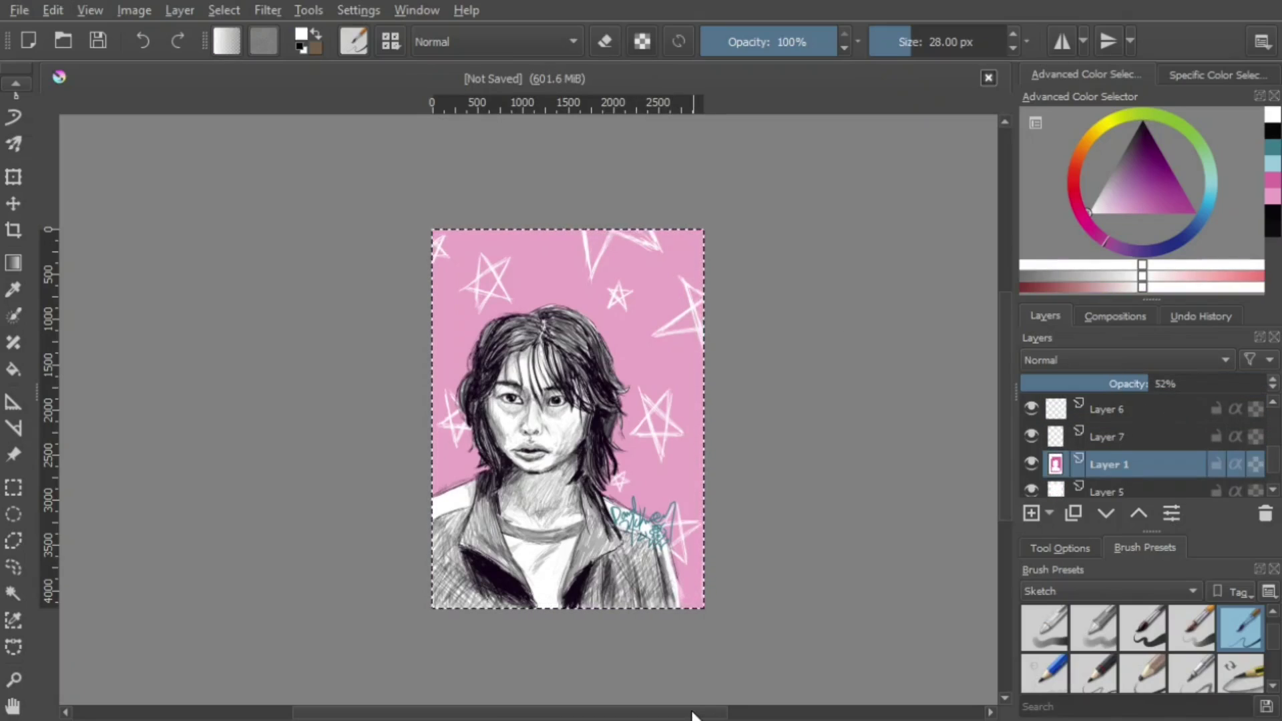
pyautogui.click(1073, 180)
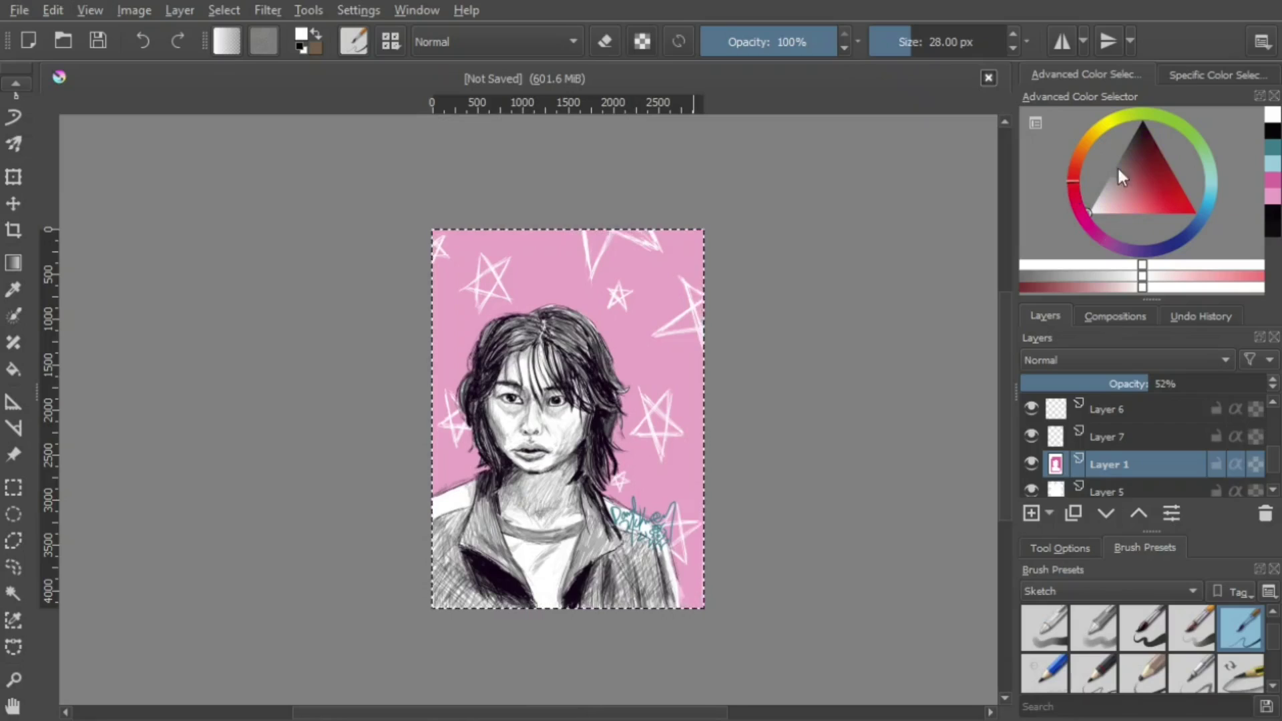
pyautogui.moveTo(1117, 166); pyautogui.dragTo(1155, 167)
pyautogui.moveTo(1273, 460); pyautogui.dragTo(1276, 404)
pyautogui.click(1162, 409)
# Enlarge the brush to 32 px and draw a short dark red cut on the cheek beneath the eye beside the long fringe
pyautogui.press(']')
pyautogui.press(']')
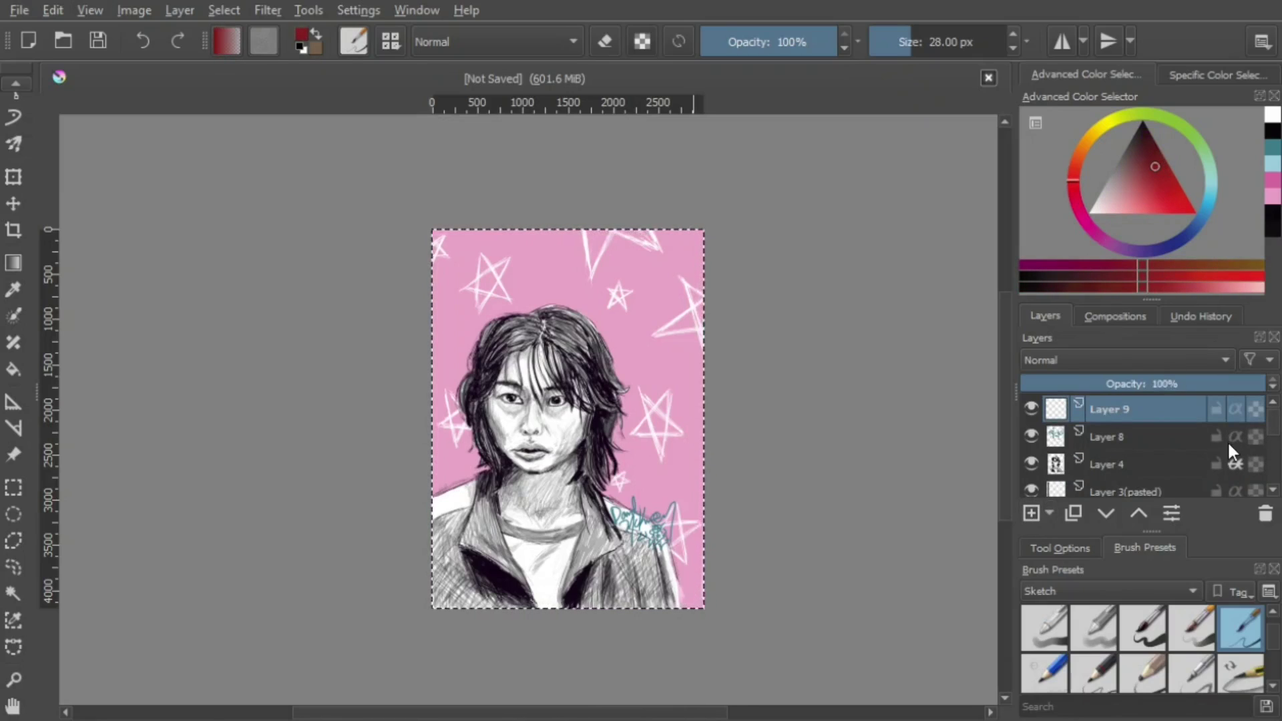
pyautogui.hotkey('ctrl', '+')
pyautogui.moveTo(586, 420); pyautogui.dragTo(600, 416)
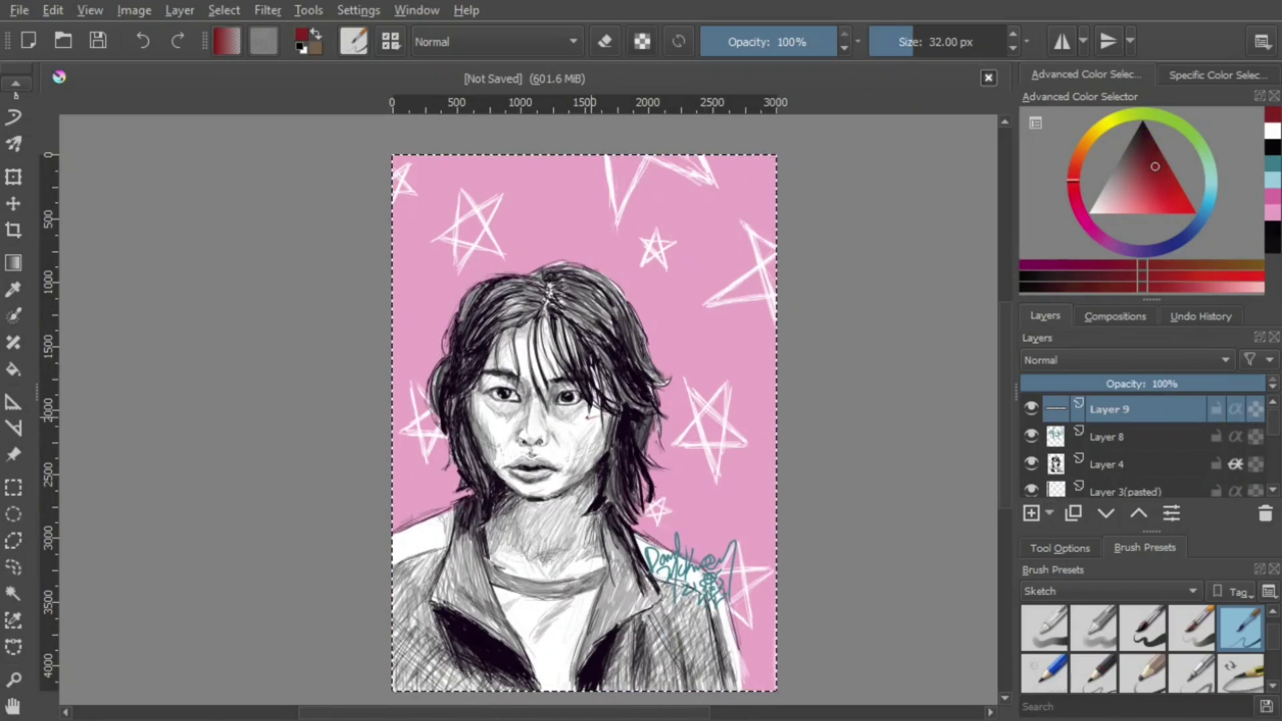
pyautogui.press(']')
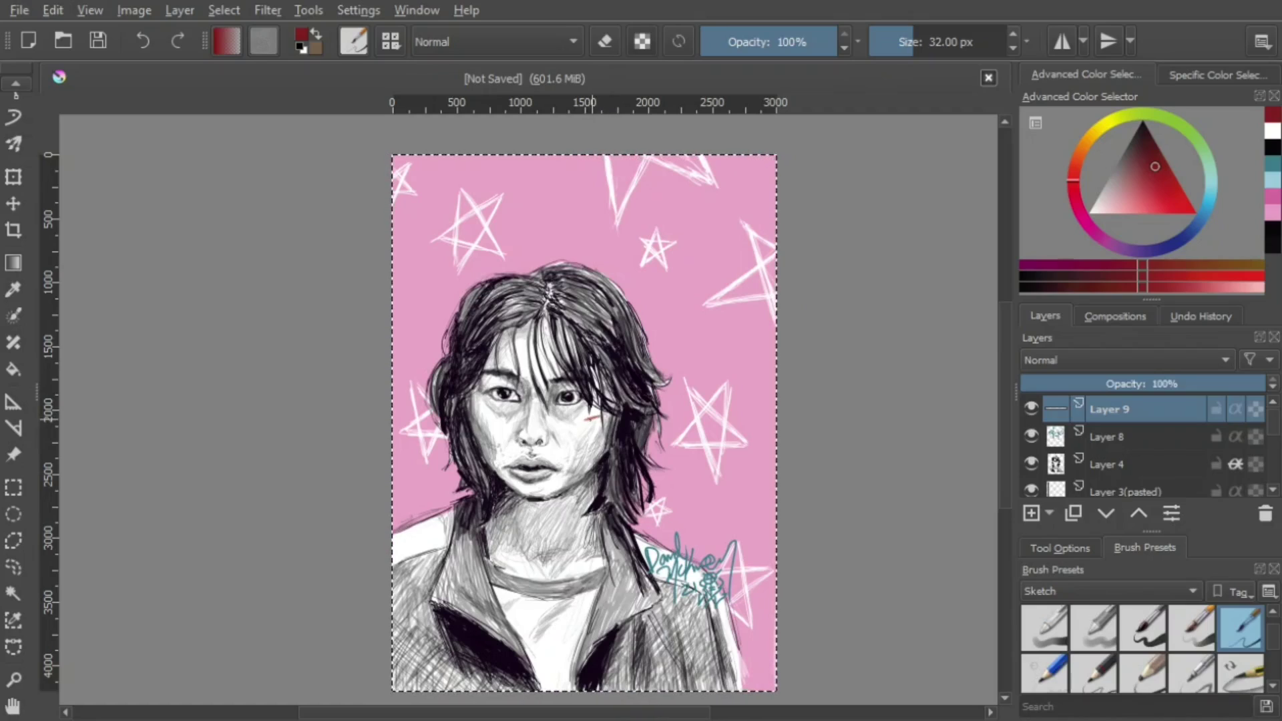
# Reduce the brush to 26 px and refine the dark red cut on the cheek
pyautogui.press('+')
pyautogui.press('[')
pyautogui.press('[')
pyautogui.press('[')
pyautogui.press('[')
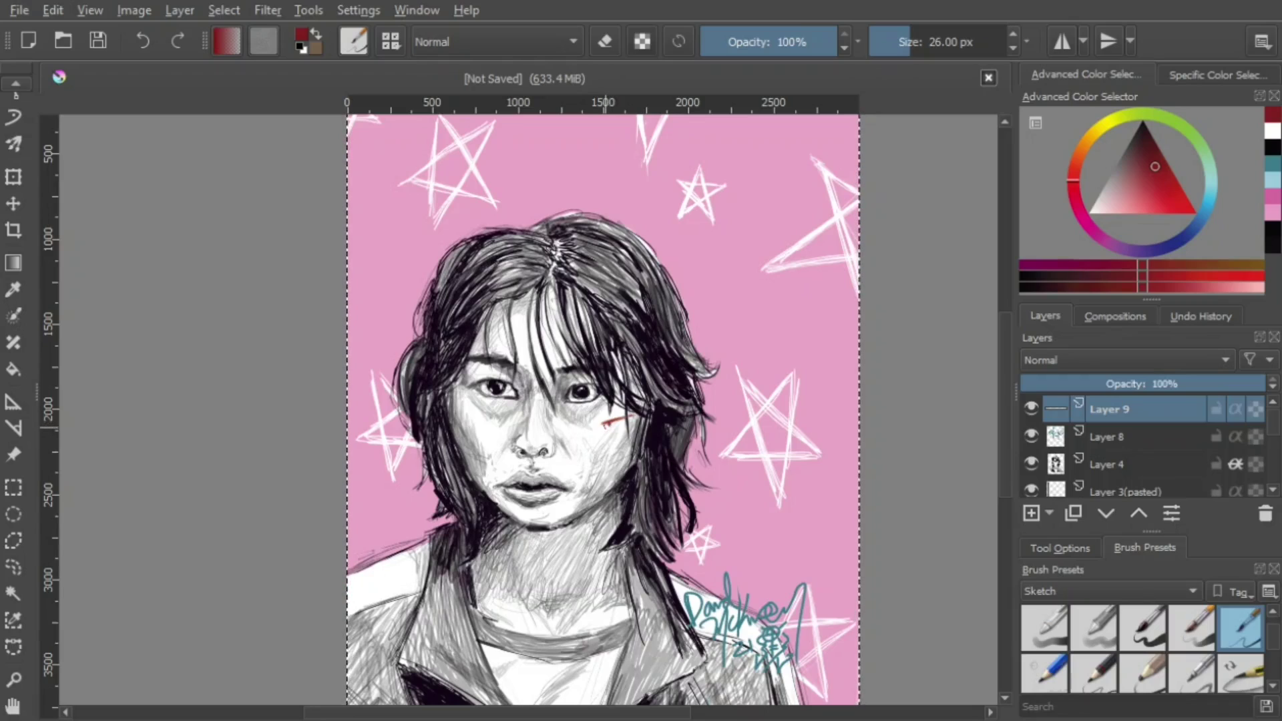
pyautogui.press('-')
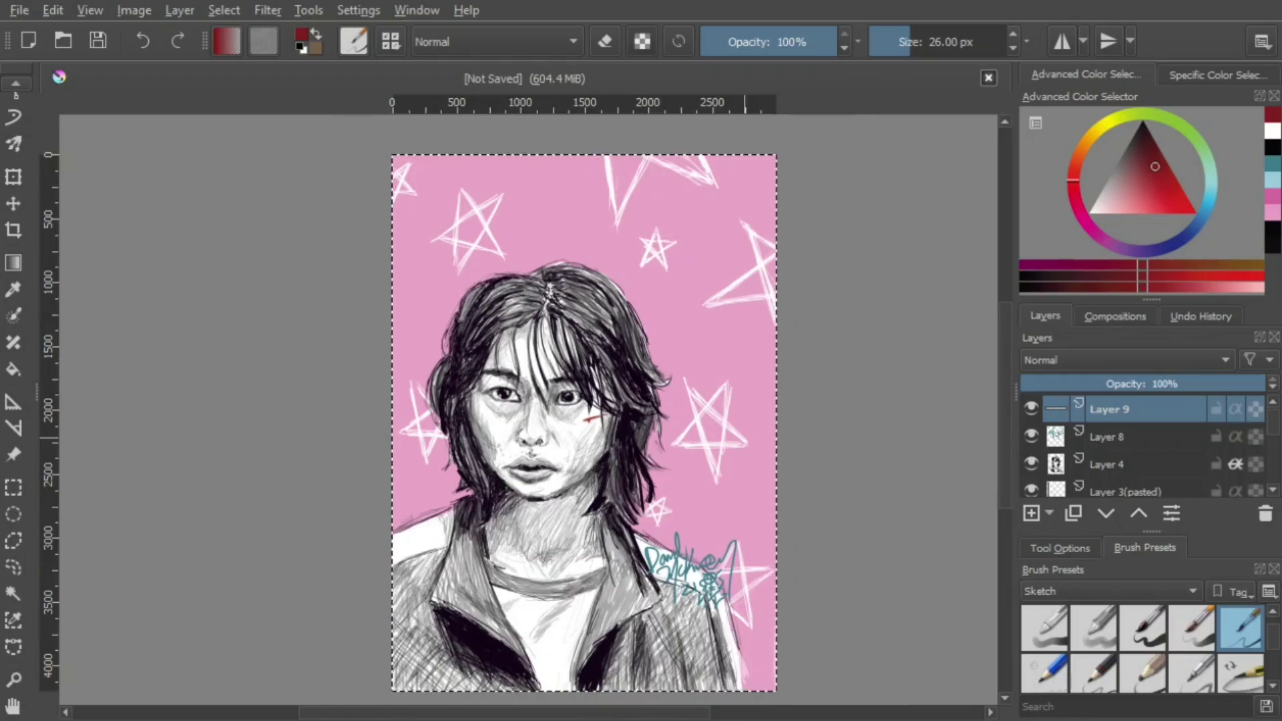